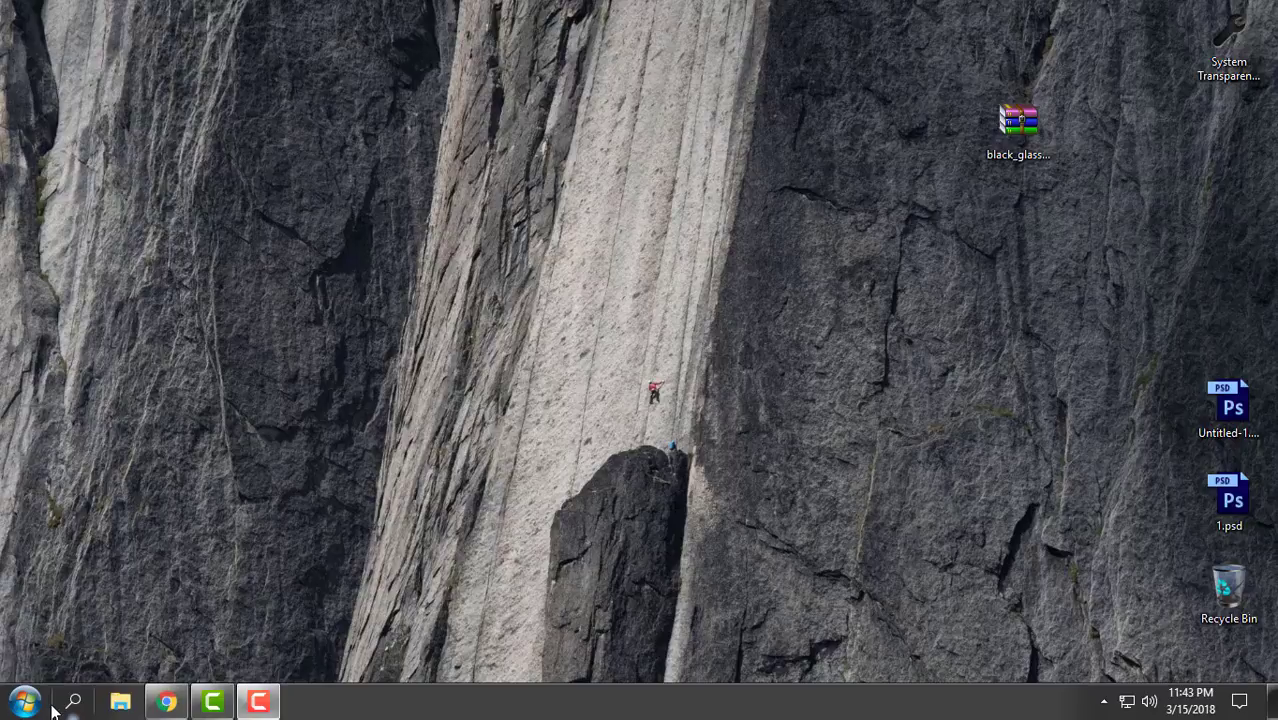
pyautogui.rightClick(195, 263)
pyautogui.click(210, 338)
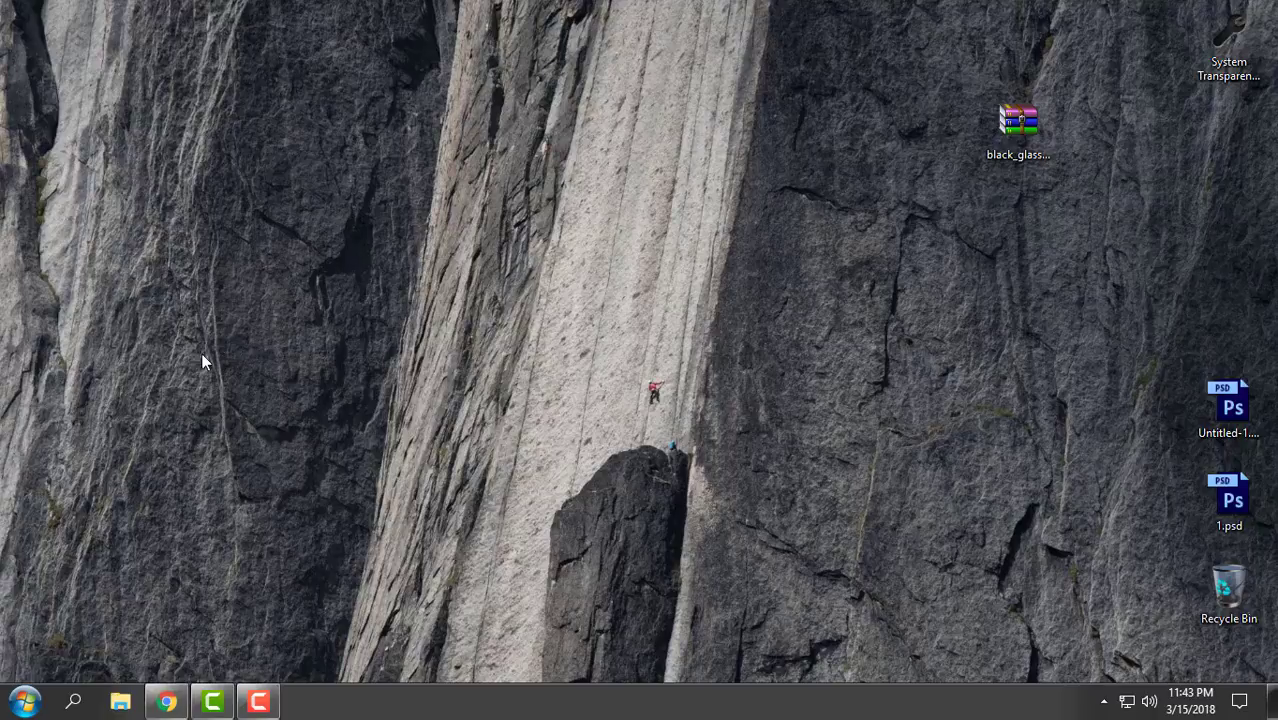
# In Chrome, find the attached files in the Aero Glass for Windows 10 RS1+ forum thread and download AeroGlass-w10-1.5.8.1297.exe
pyautogui.click(166, 701)
pyautogui.moveTo(218, 44); pyautogui.dragTo(568, 42)
pyautogui.click(752, 102)
pyautogui.moveTo(1270, 266); pyautogui.dragTo(1263, 93)
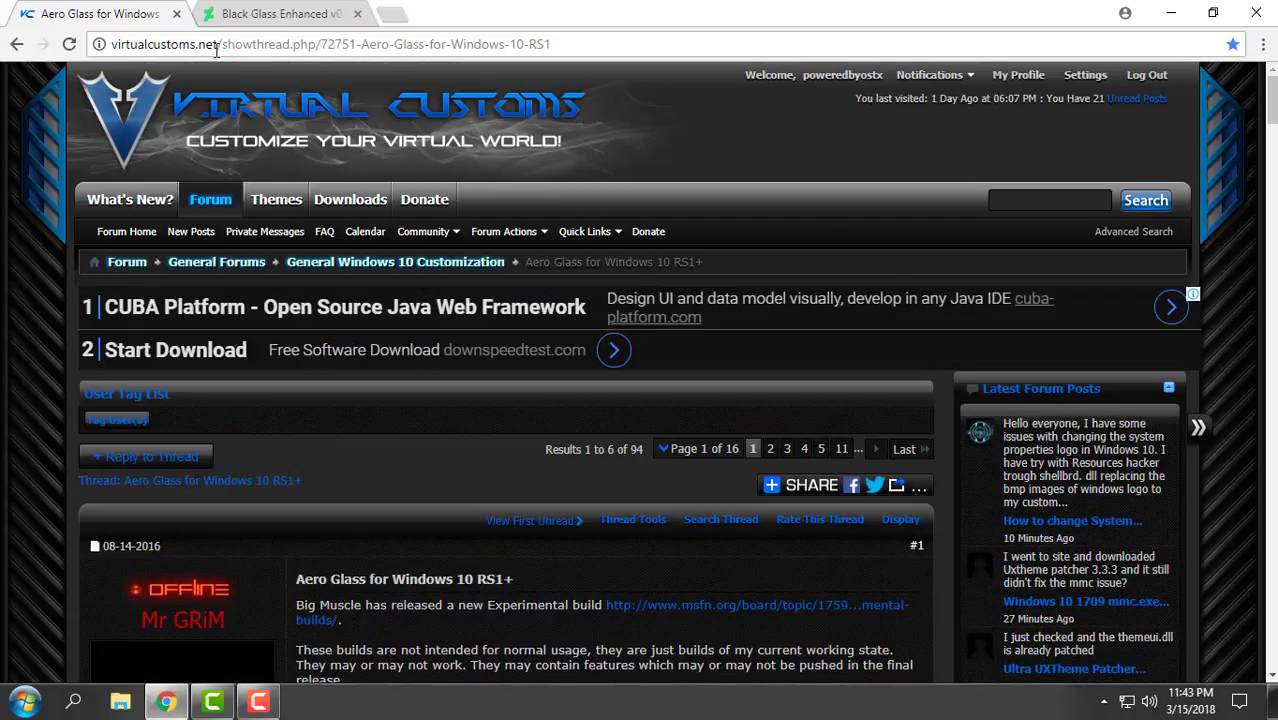
pyautogui.scroll(-8, 1070, 298)
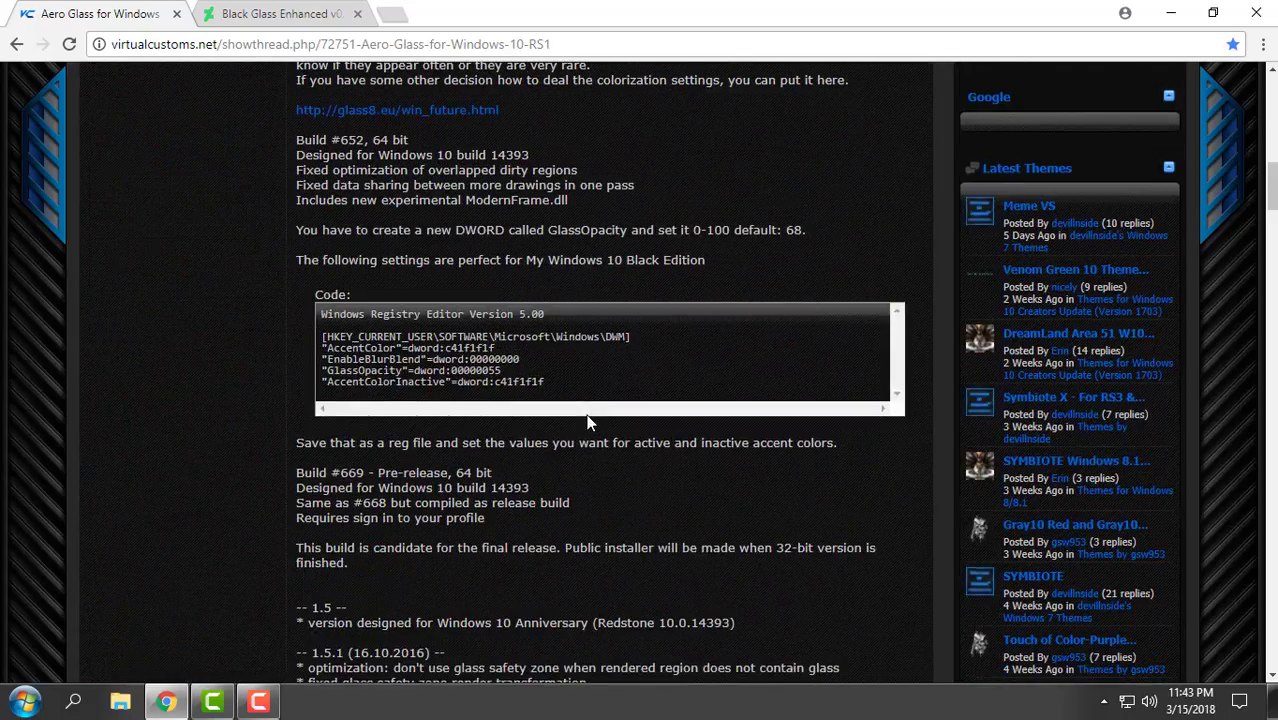
pyautogui.moveTo(1270, 185); pyautogui.dragTo(1257, 108)
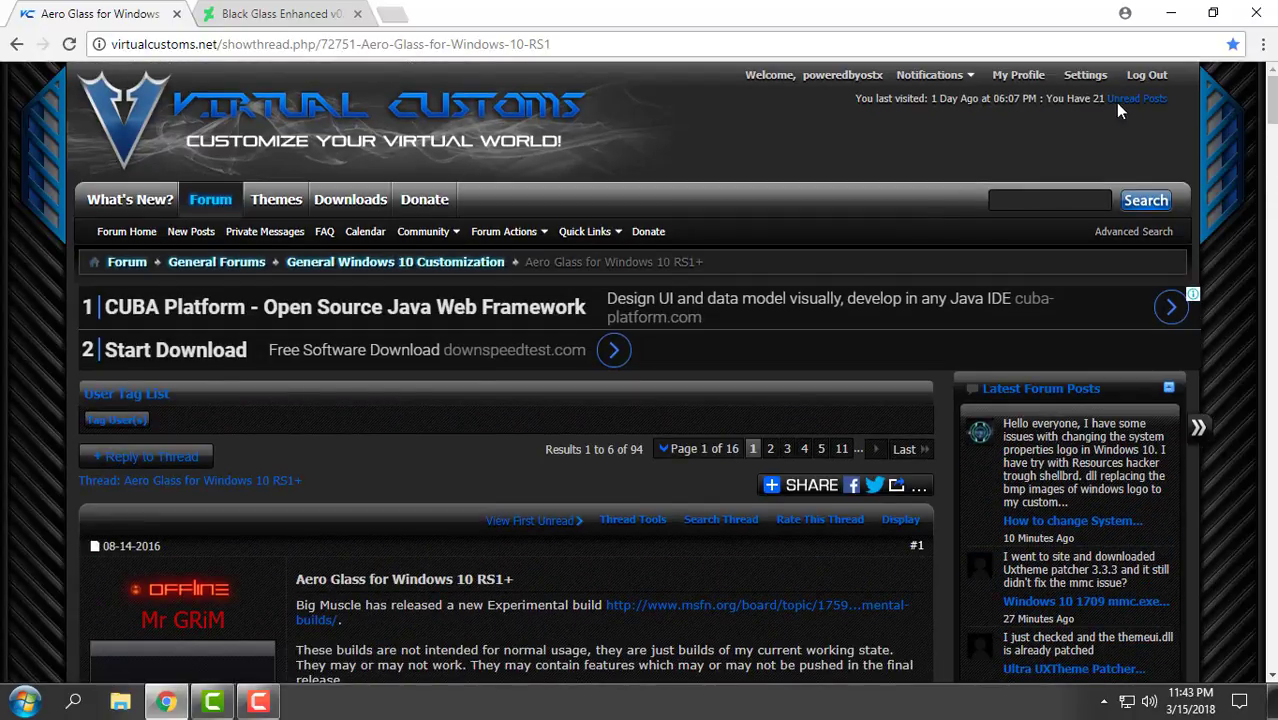
pyautogui.scroll(-3, 1273, 163)
pyautogui.scroll(-15, 1273, 163)
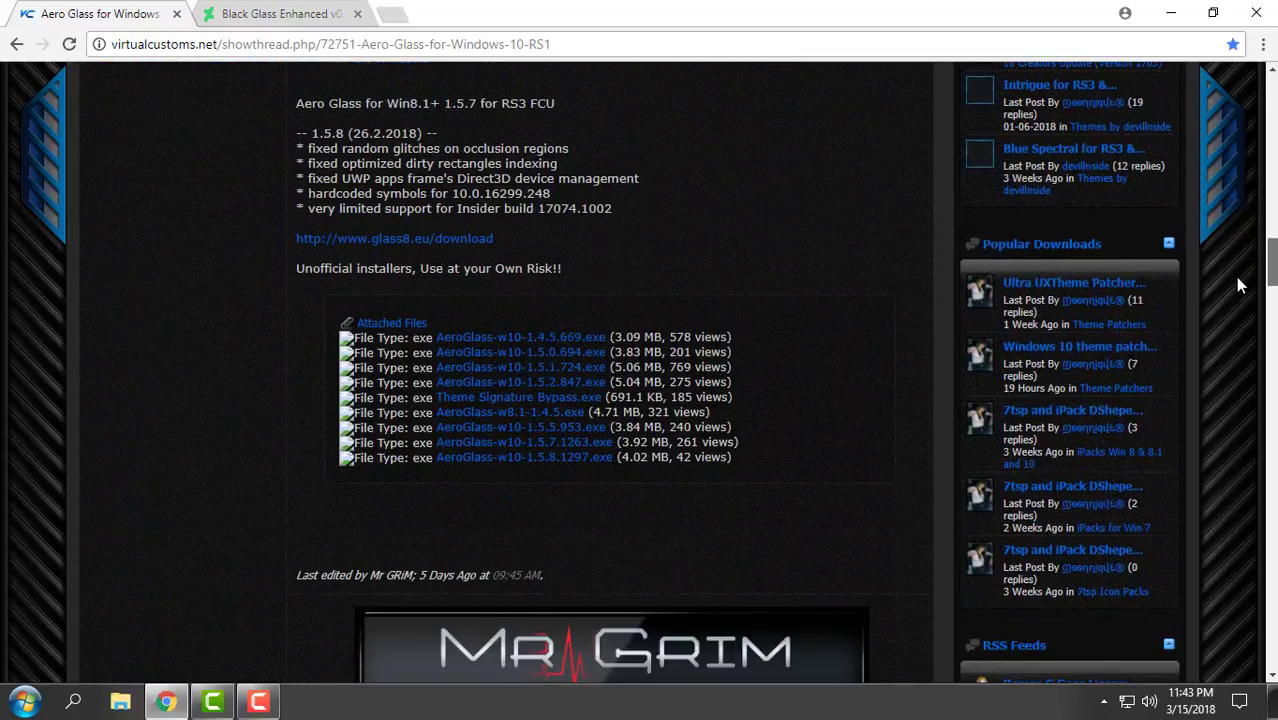
pyautogui.scroll(-1, 1235, 277)
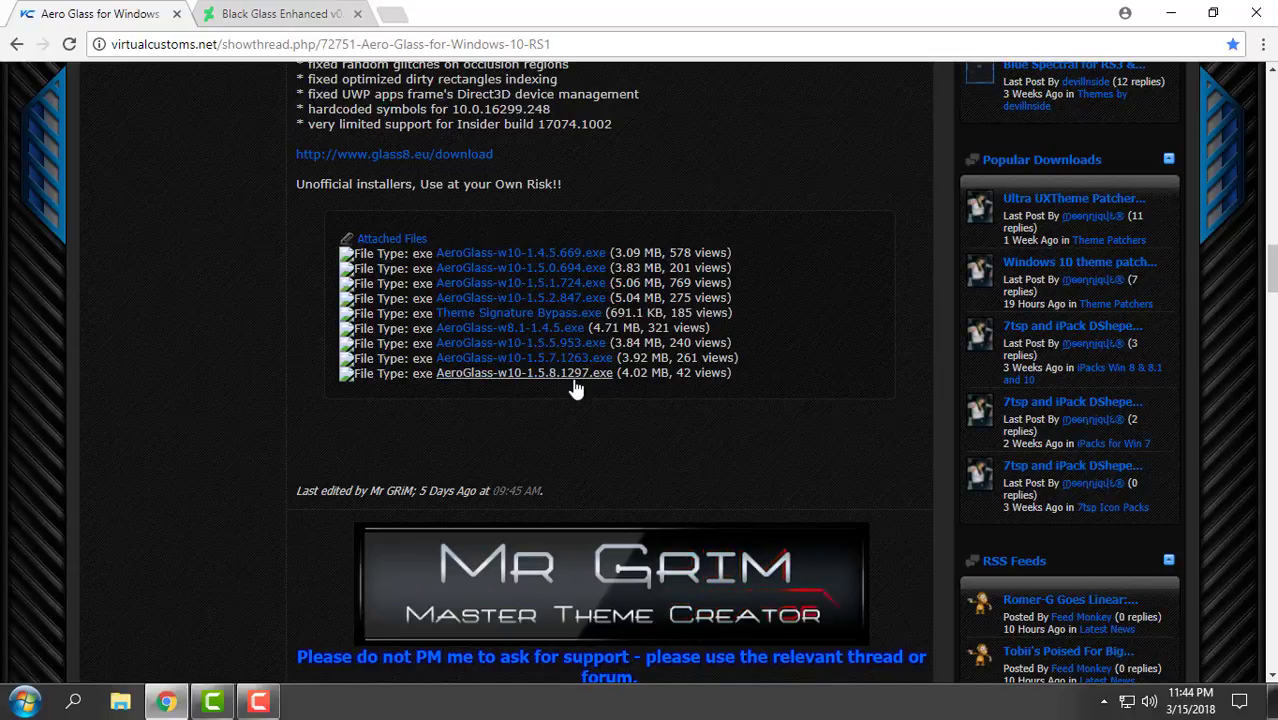
pyautogui.click(489, 378)
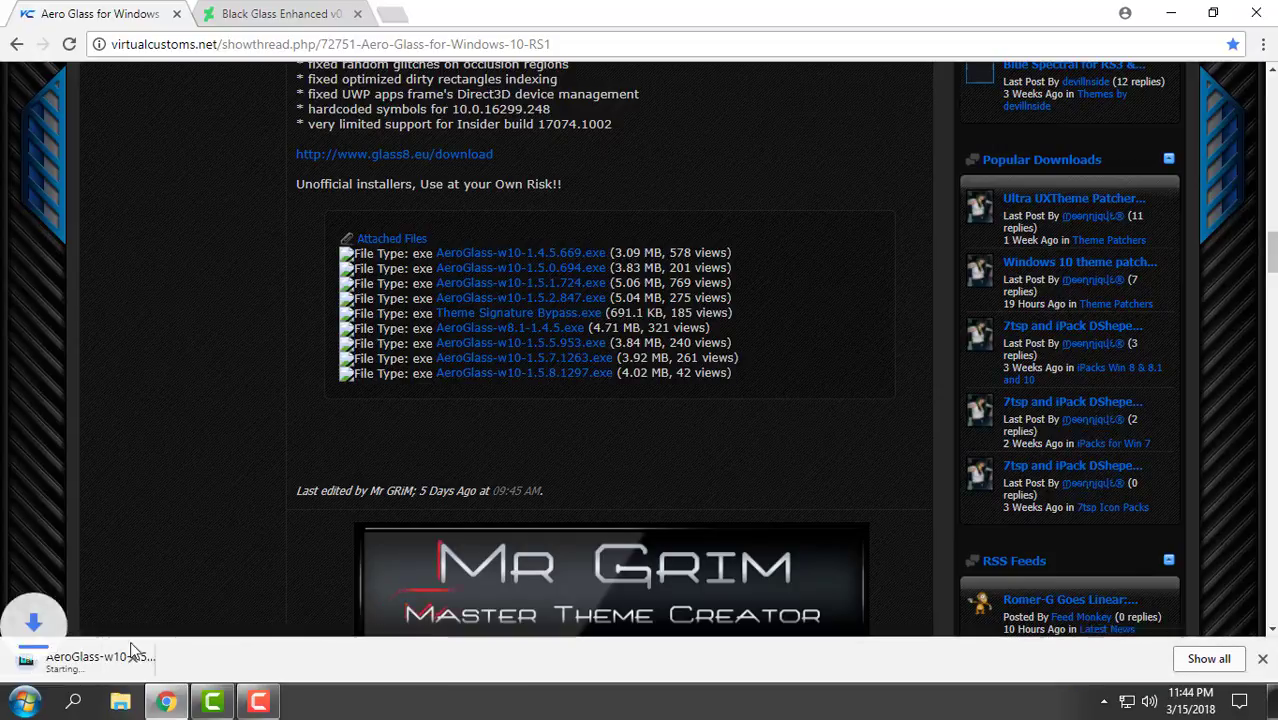
# Look over the Black Glass Enhanced v0.5 page on DeviantArt, including its address and download option
pyautogui.click(238, 22)
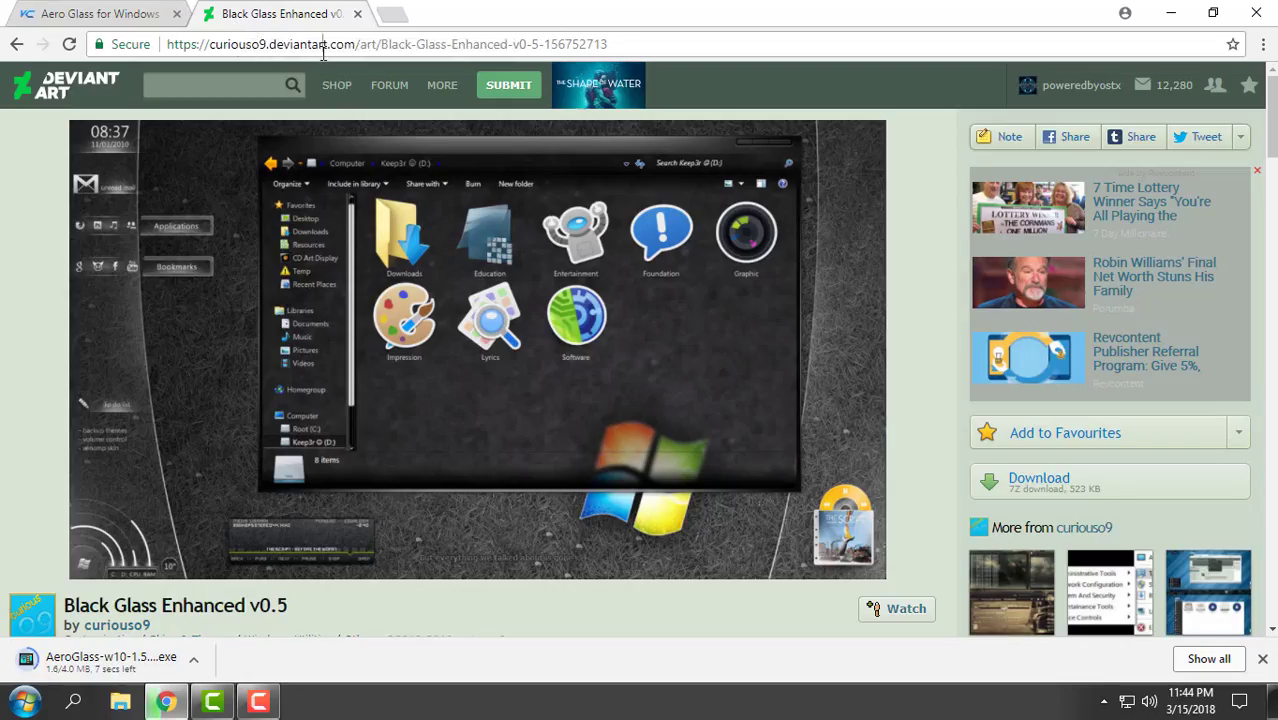
pyautogui.moveTo(604, 44); pyautogui.dragTo(692, 70)
pyautogui.scroll(-4, 804, 217)
pyautogui.scroll(4, 1141, 460)
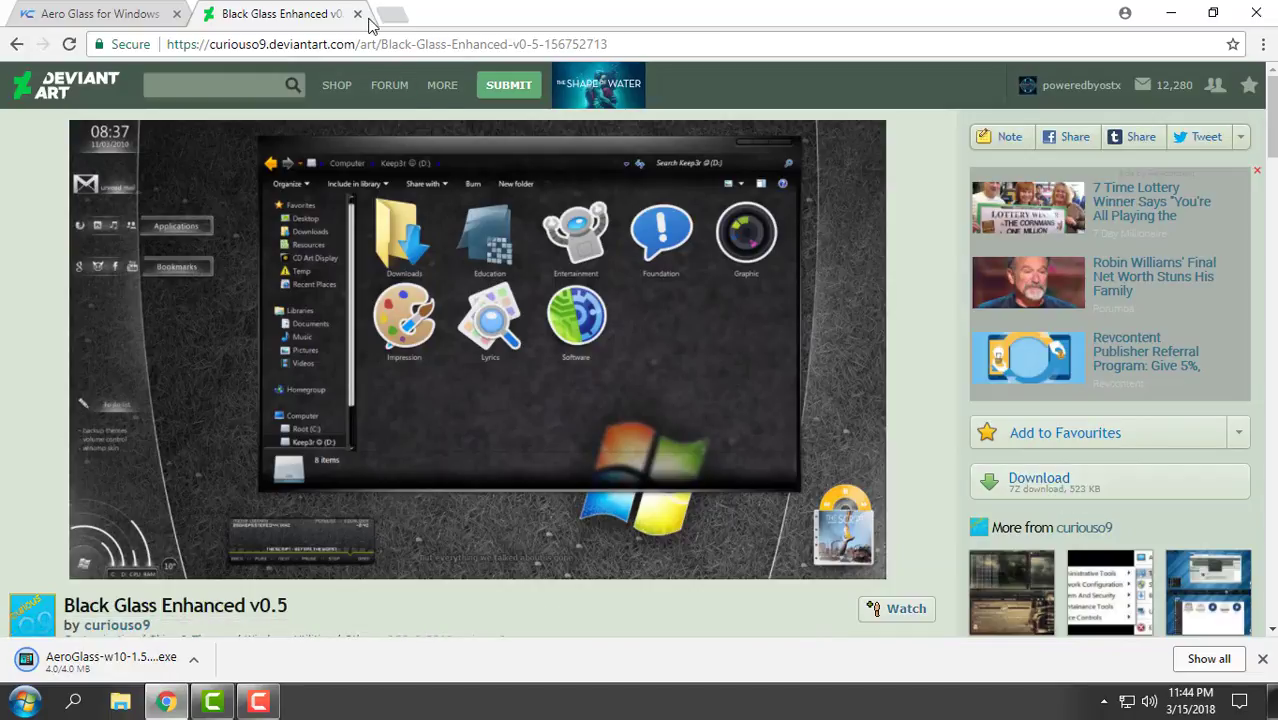
# Place the downloaded AeroGlass installer on the desktop from the browser's downloads list, then close the browser
pyautogui.doubleClick(508, 11)
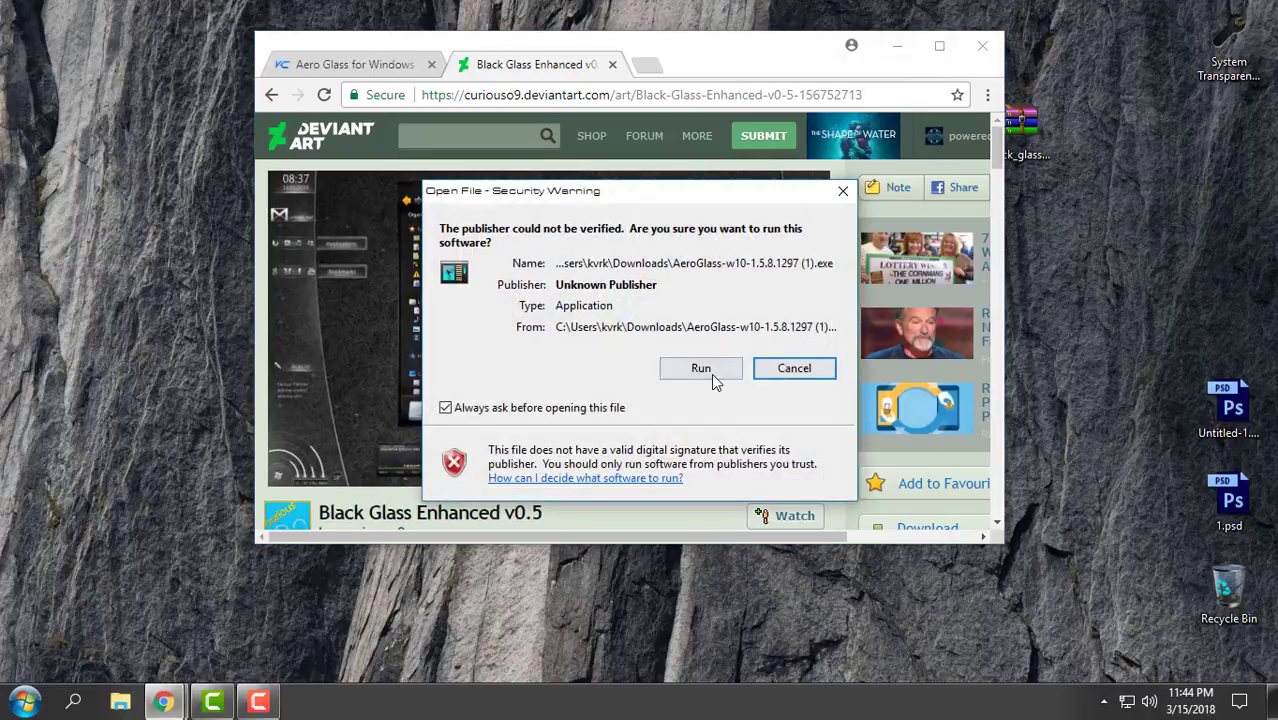
pyautogui.click(793, 368)
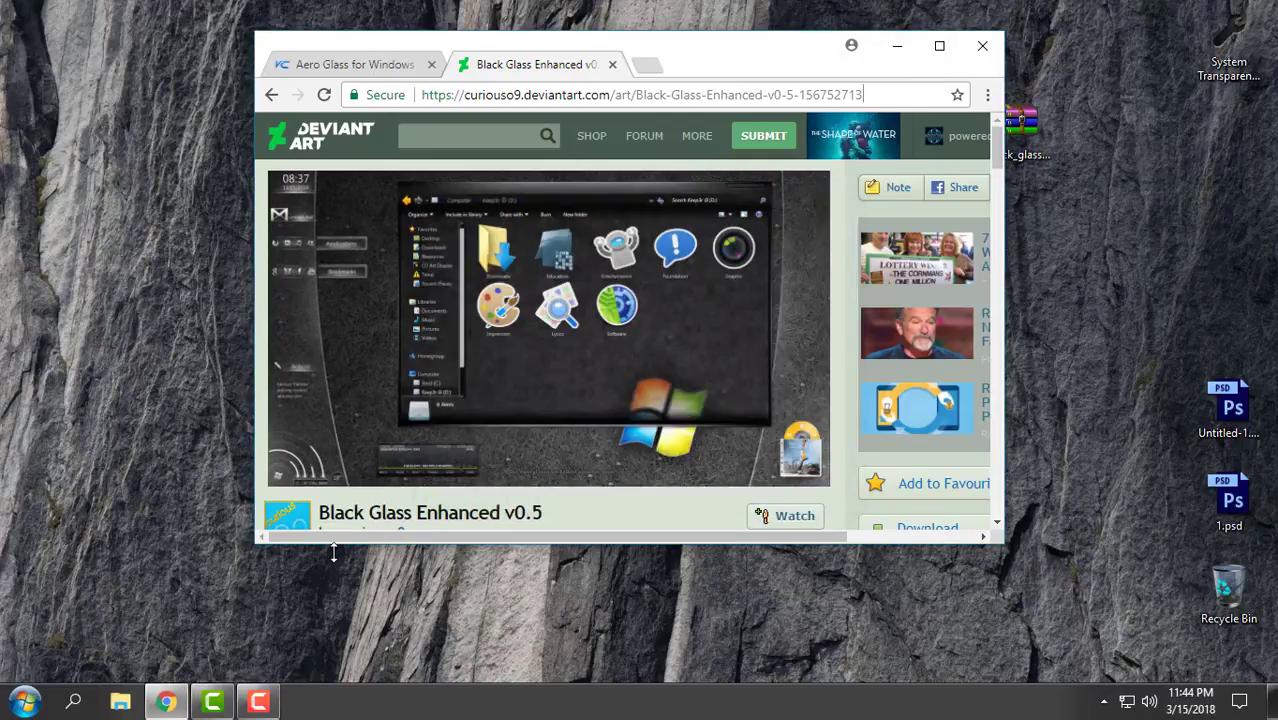
pyautogui.click(987, 94)
pyautogui.click(827, 217)
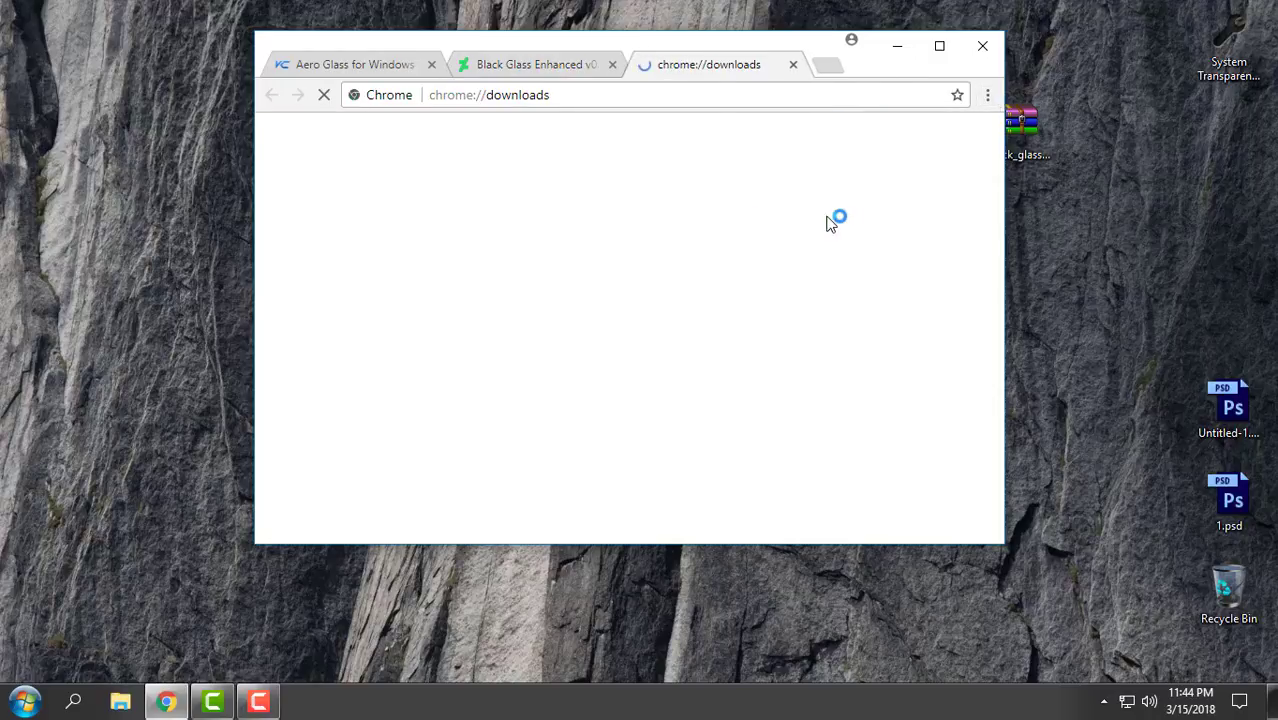
pyautogui.moveTo(527, 228); pyautogui.dragTo(175, 148)
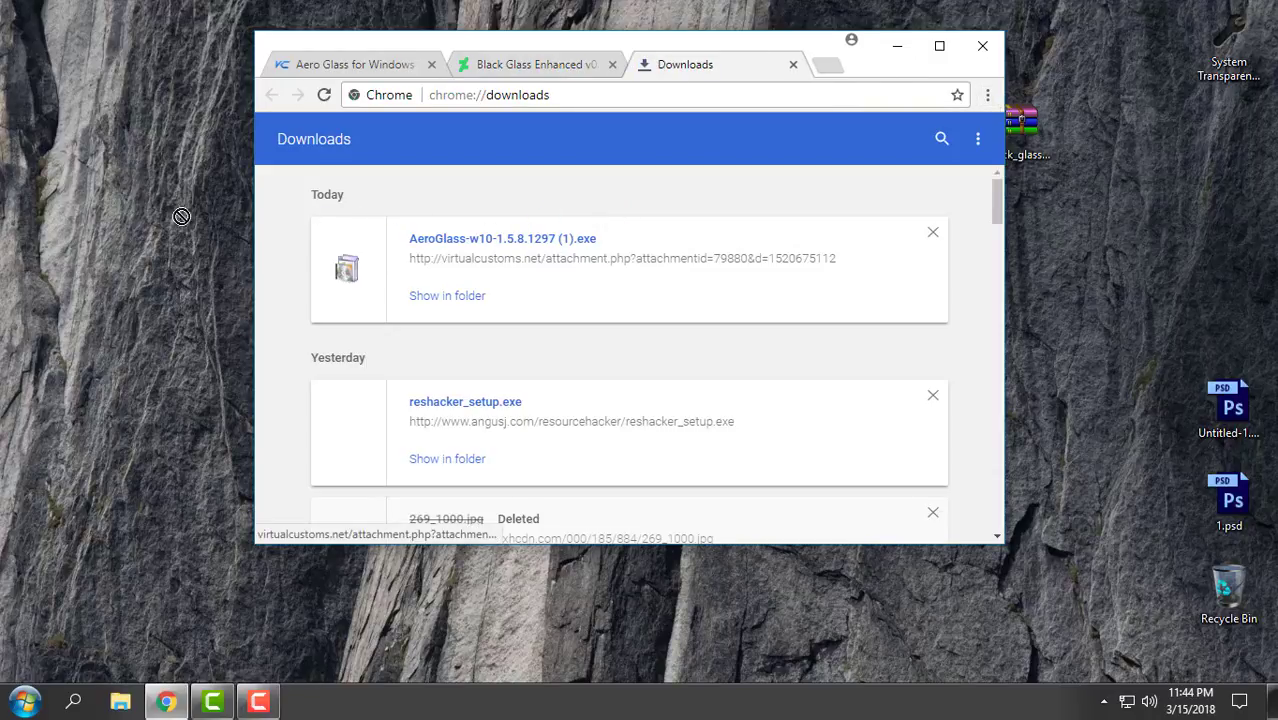
pyautogui.click(994, 56)
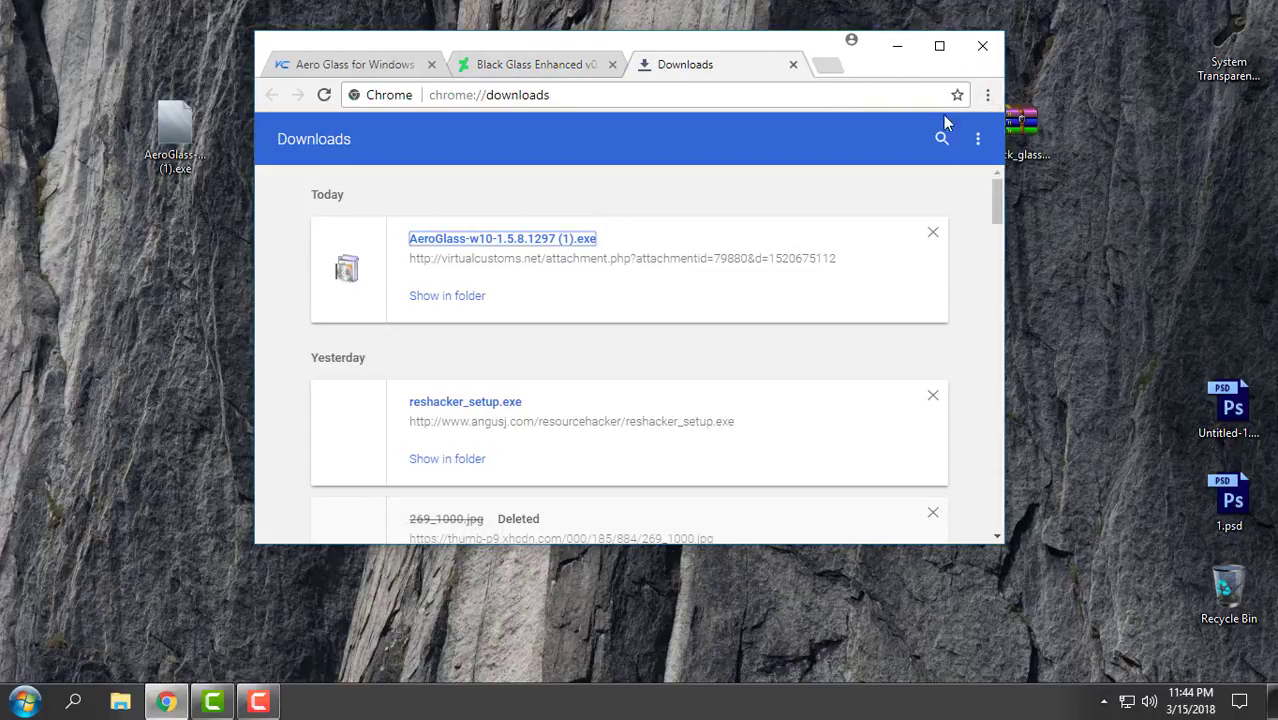
pyautogui.click(982, 46)
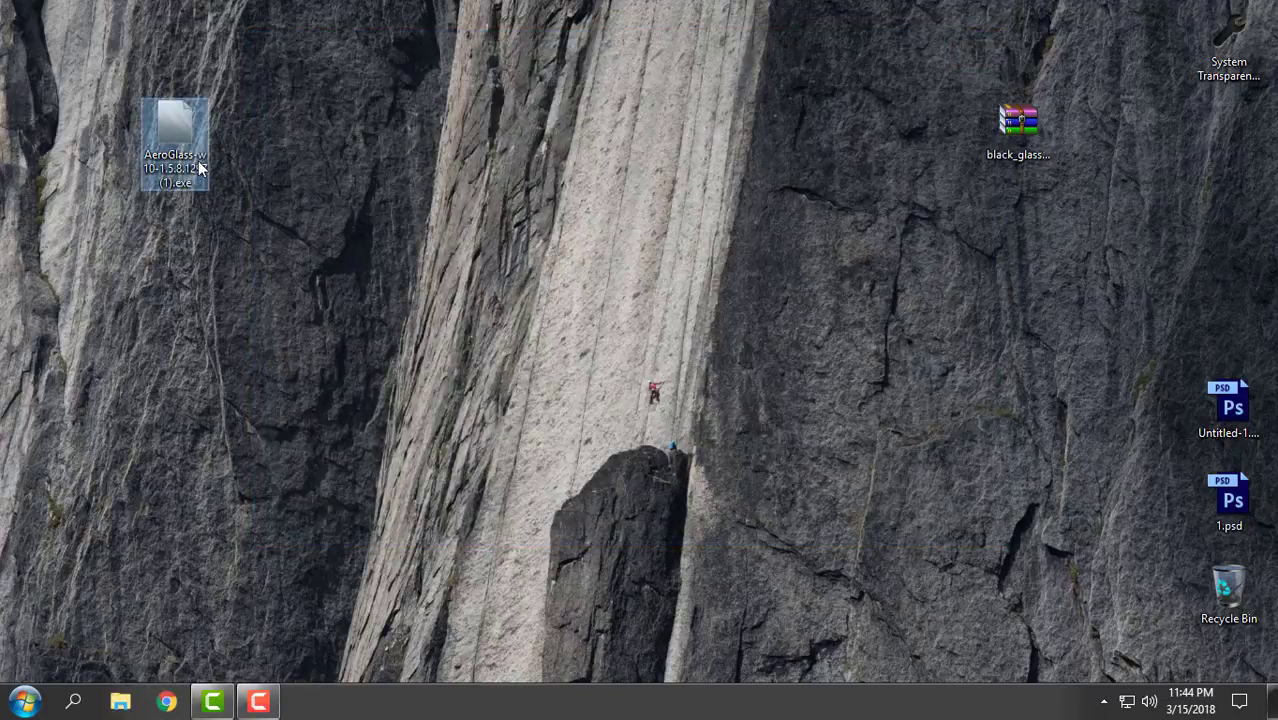
# Run the AeroGlass installer from the desktop despite the unknown publisher and accept its license agreement
pyautogui.rightClick(266, 160)
pyautogui.click(300, 237)
pyautogui.doubleClick(191, 171)
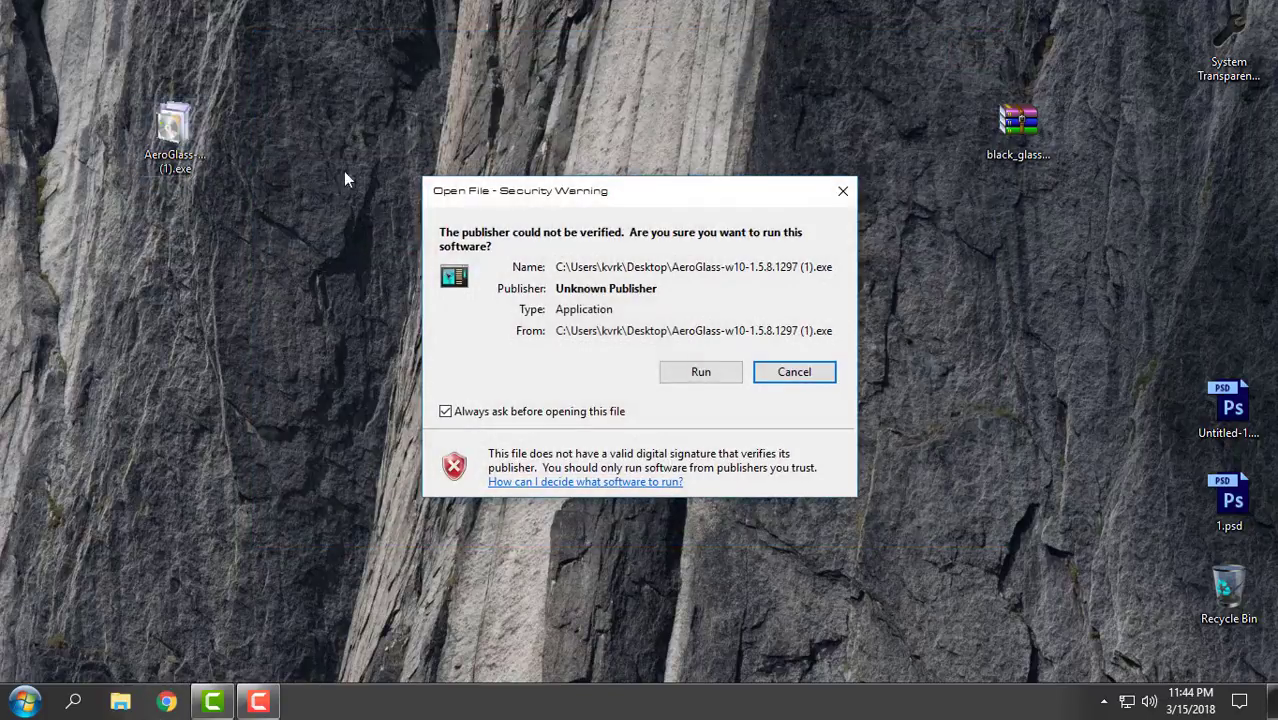
pyautogui.click(700, 371)
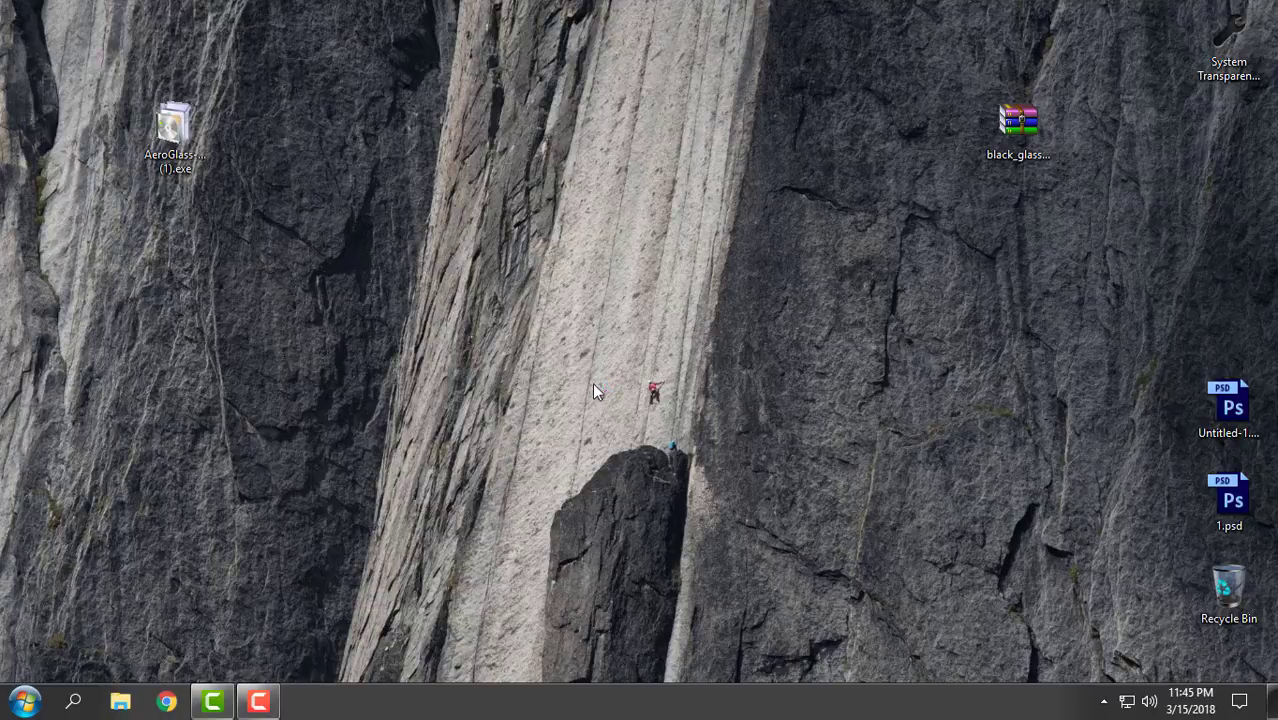
pyautogui.click(496, 446)
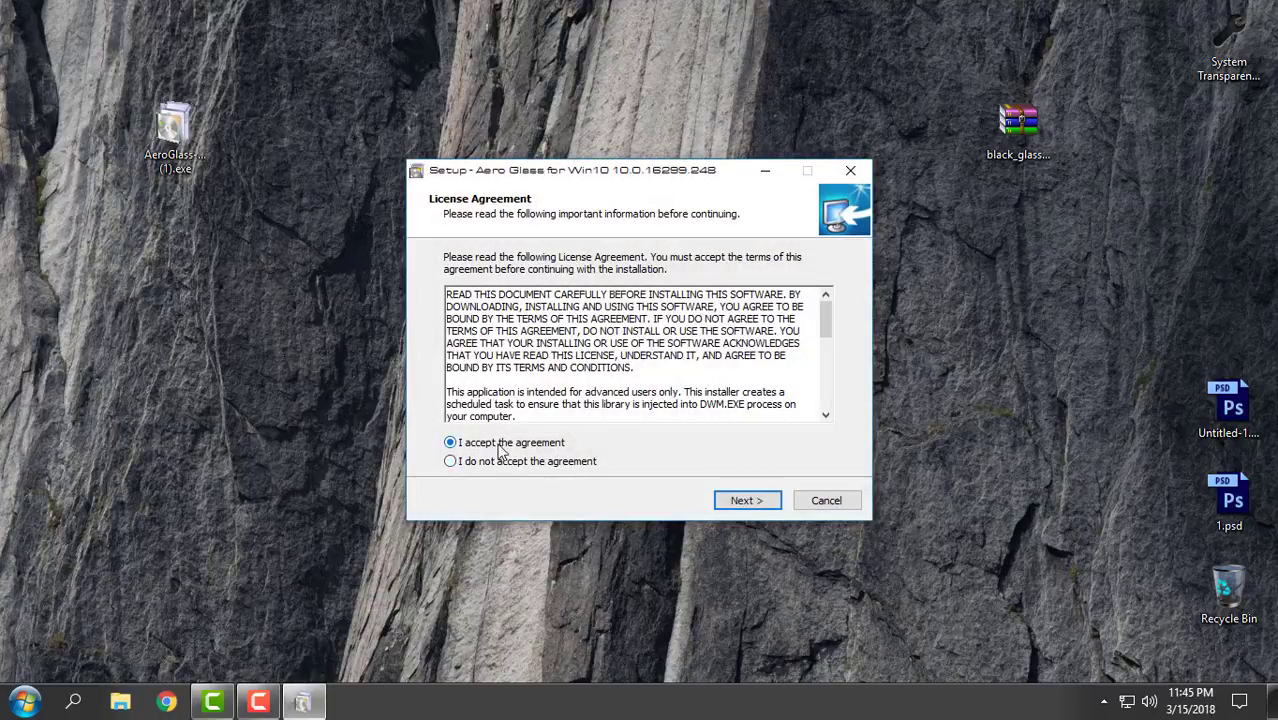
pyautogui.click(745, 500)
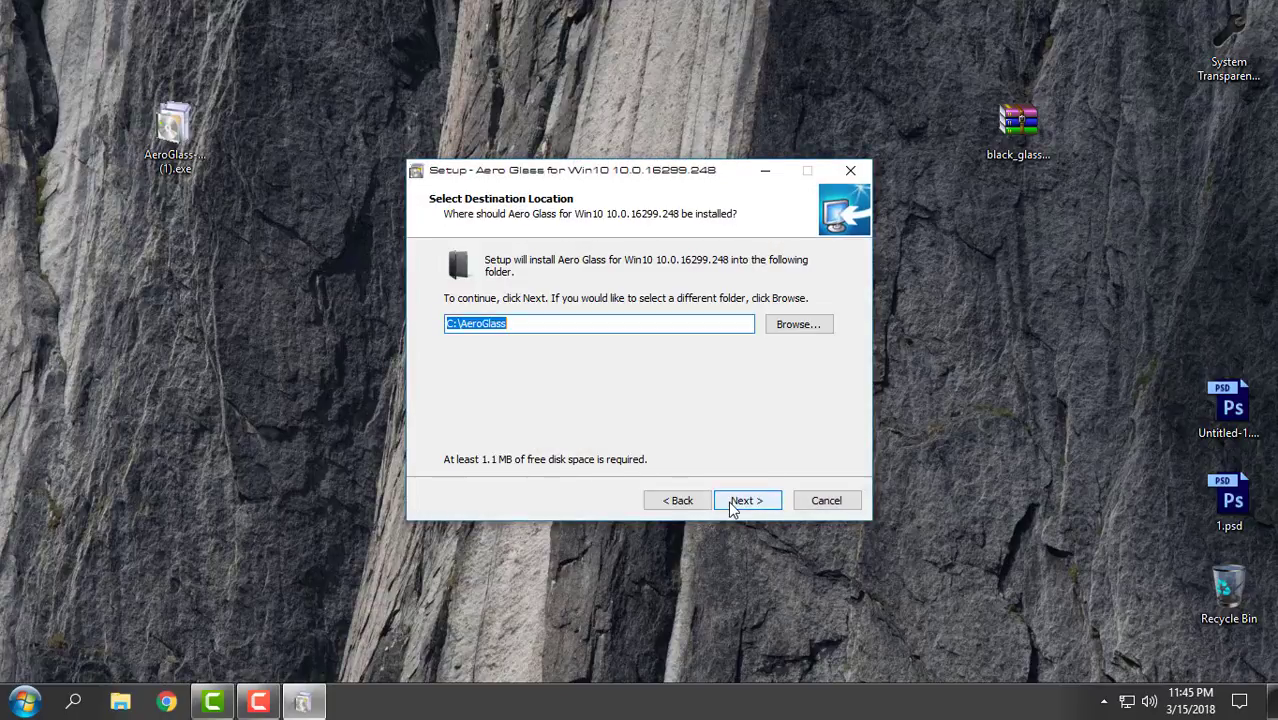
# Install Aero Glass into C:\AeroGlass as a full installation with all components and finish the setup
pyautogui.moveTo(507, 323); pyautogui.dragTo(407, 319)
pyautogui.click(514, 326)
pyautogui.click(578, 323)
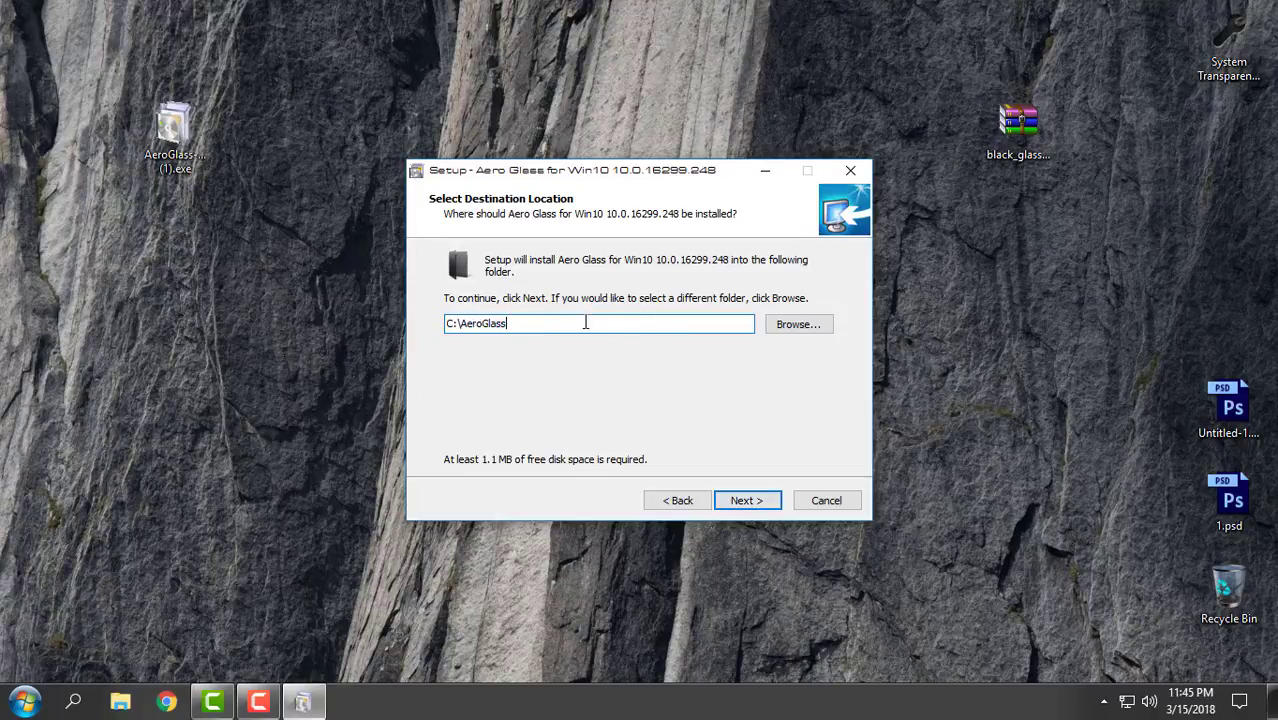
pyautogui.click(742, 505)
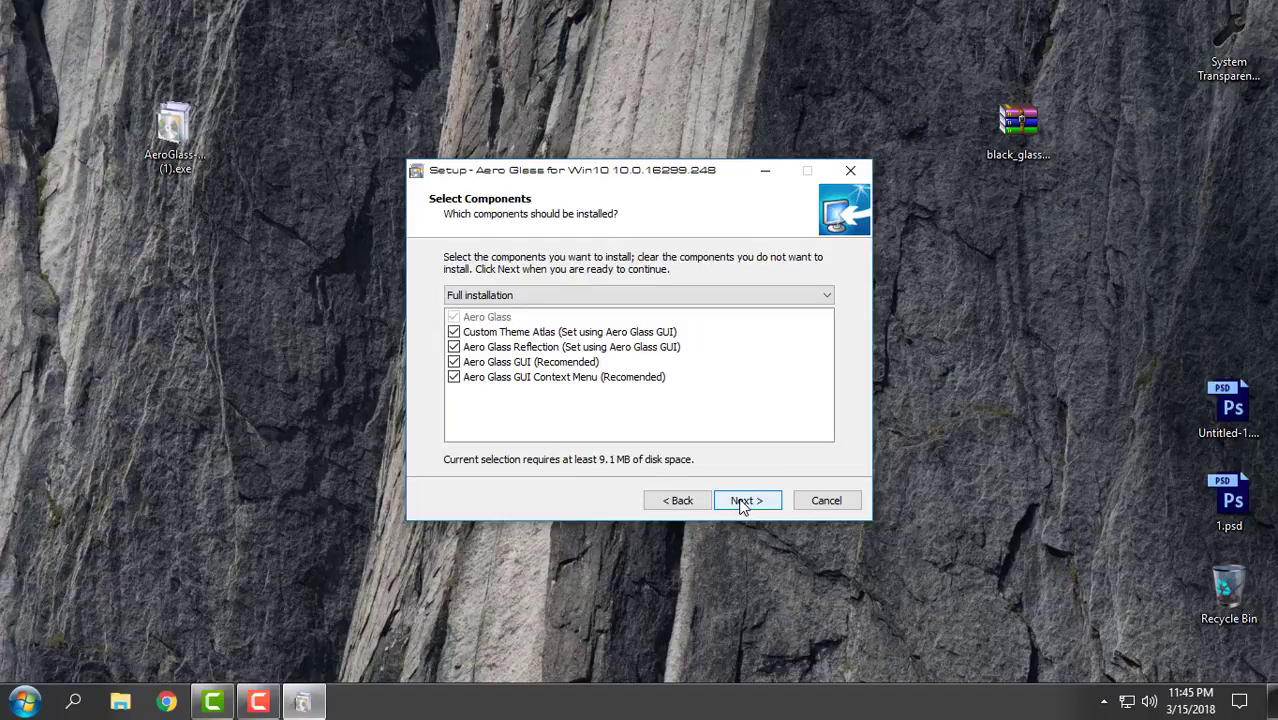
pyautogui.click(750, 505)
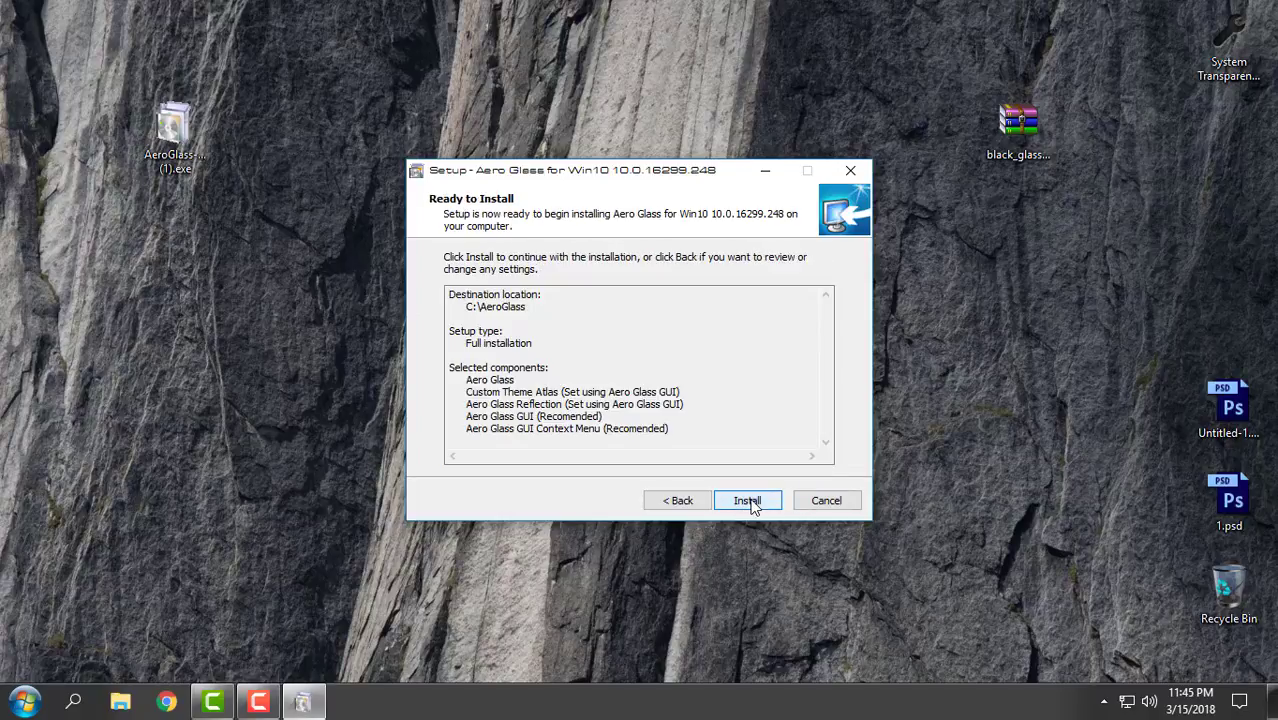
pyautogui.click(750, 503)
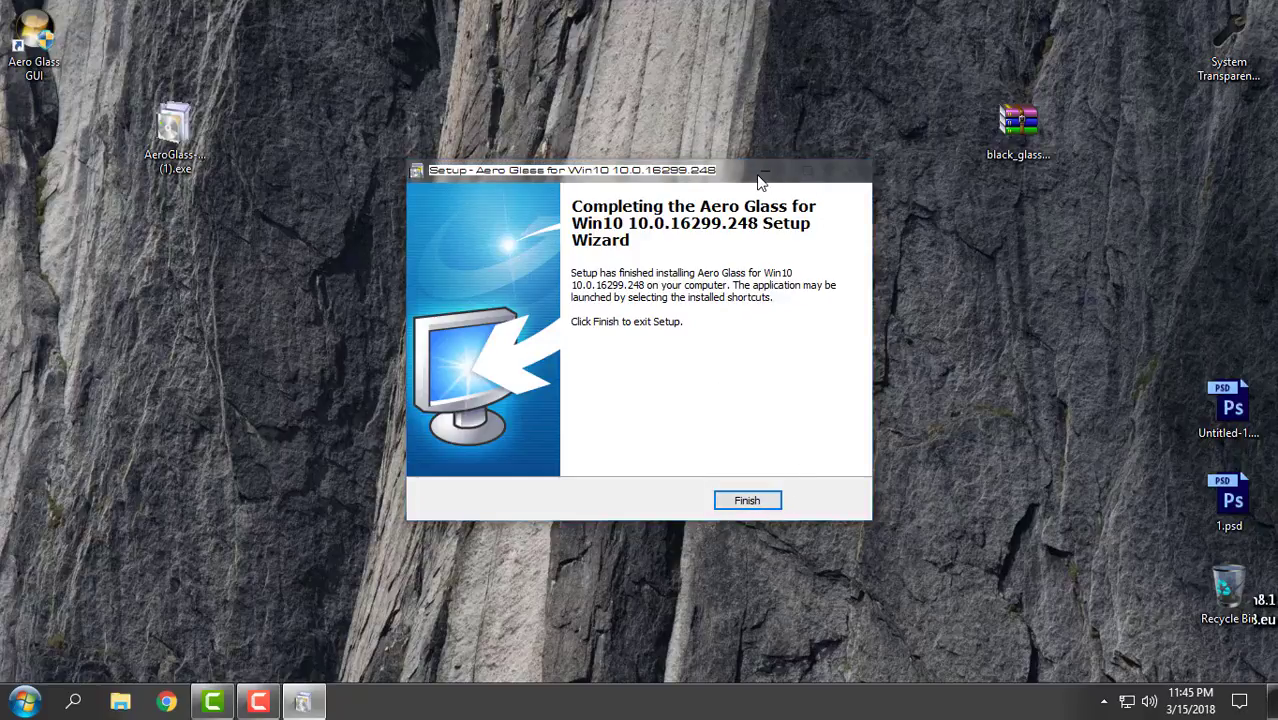
pyautogui.click(745, 503)
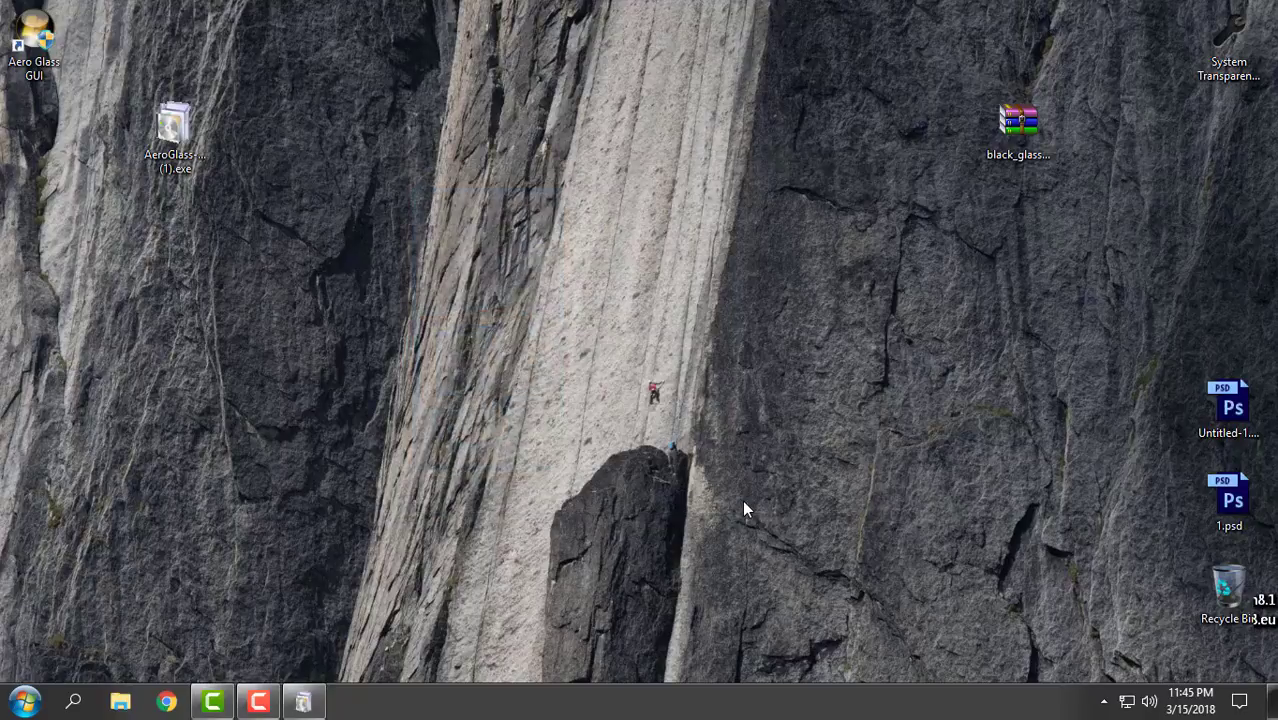
# Check the glass effect on a File Explorer window by moving and maximizing it over the desktop, then close it
pyautogui.click(120, 701)
pyautogui.moveTo(447, 88); pyautogui.dragTo(755, 150)
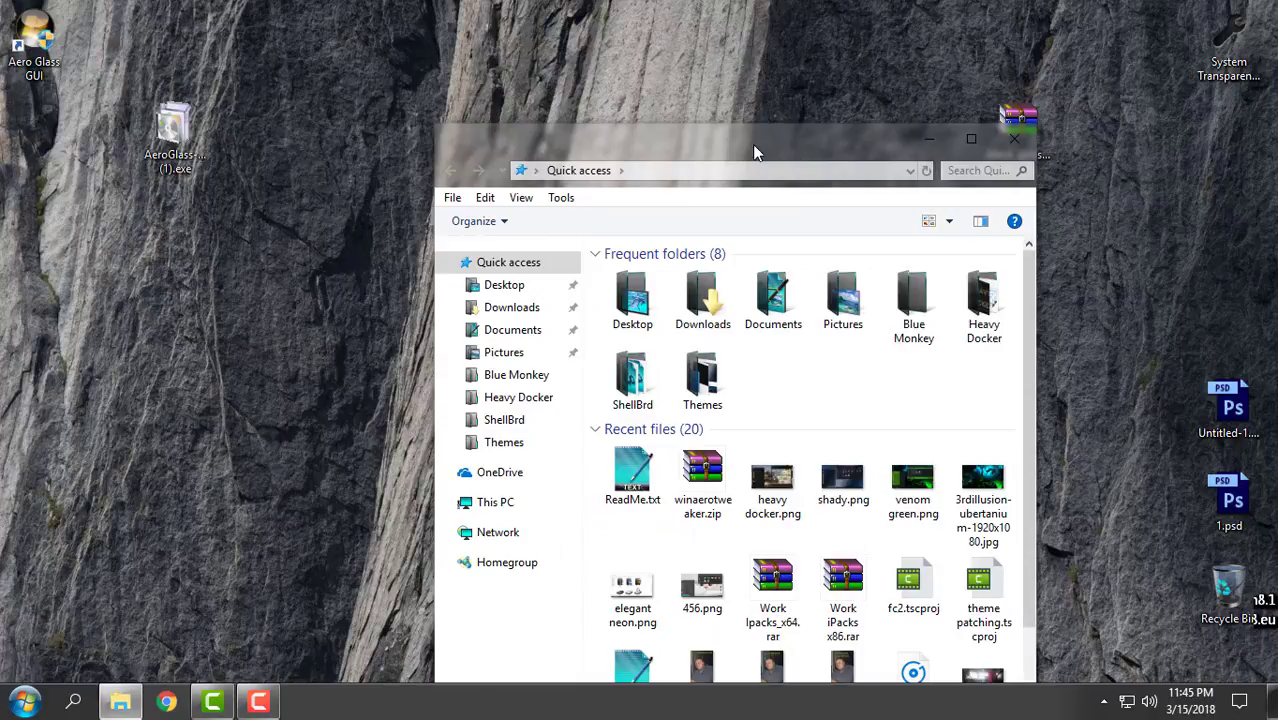
pyautogui.moveTo(737, 148); pyautogui.dragTo(620, 148)
pyautogui.click(854, 139)
pyautogui.moveTo(700, 10); pyautogui.dragTo(542, 105)
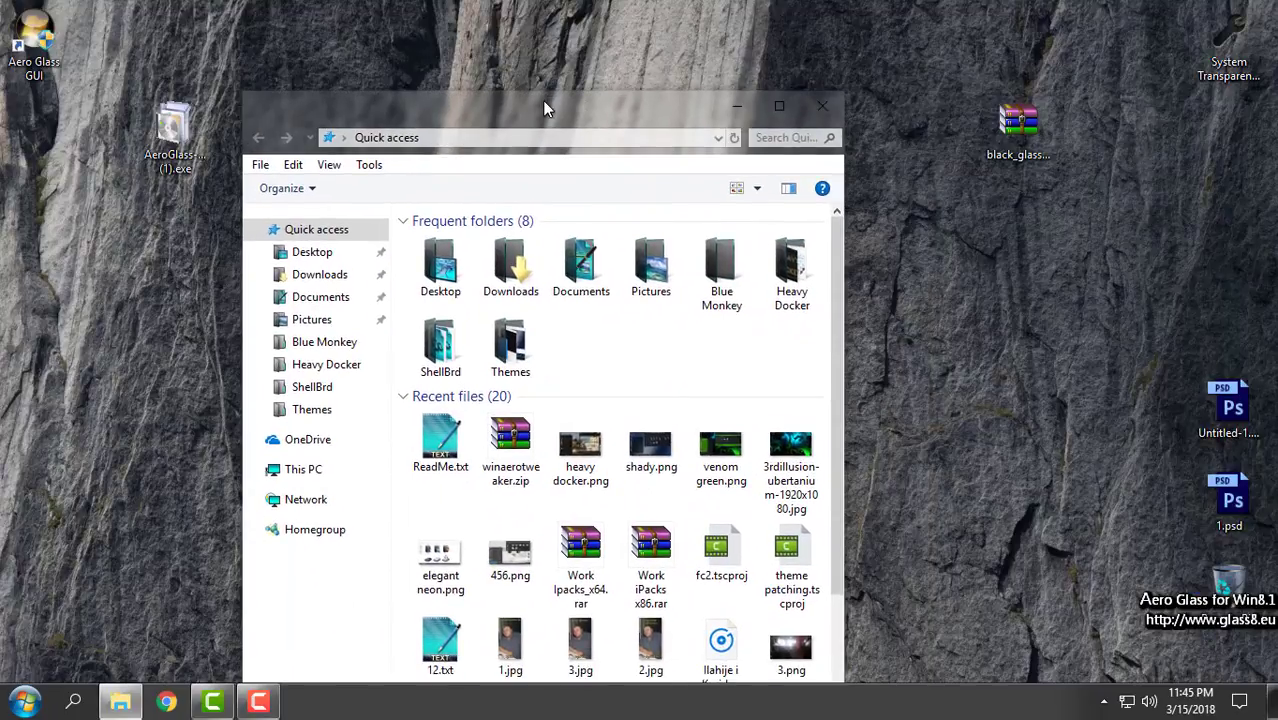
pyautogui.click(822, 104)
# Move the Recycle Bin icon away from the Aero Glass watermark on the desktop
pyautogui.rightClick(498, 252)
pyautogui.click(535, 330)
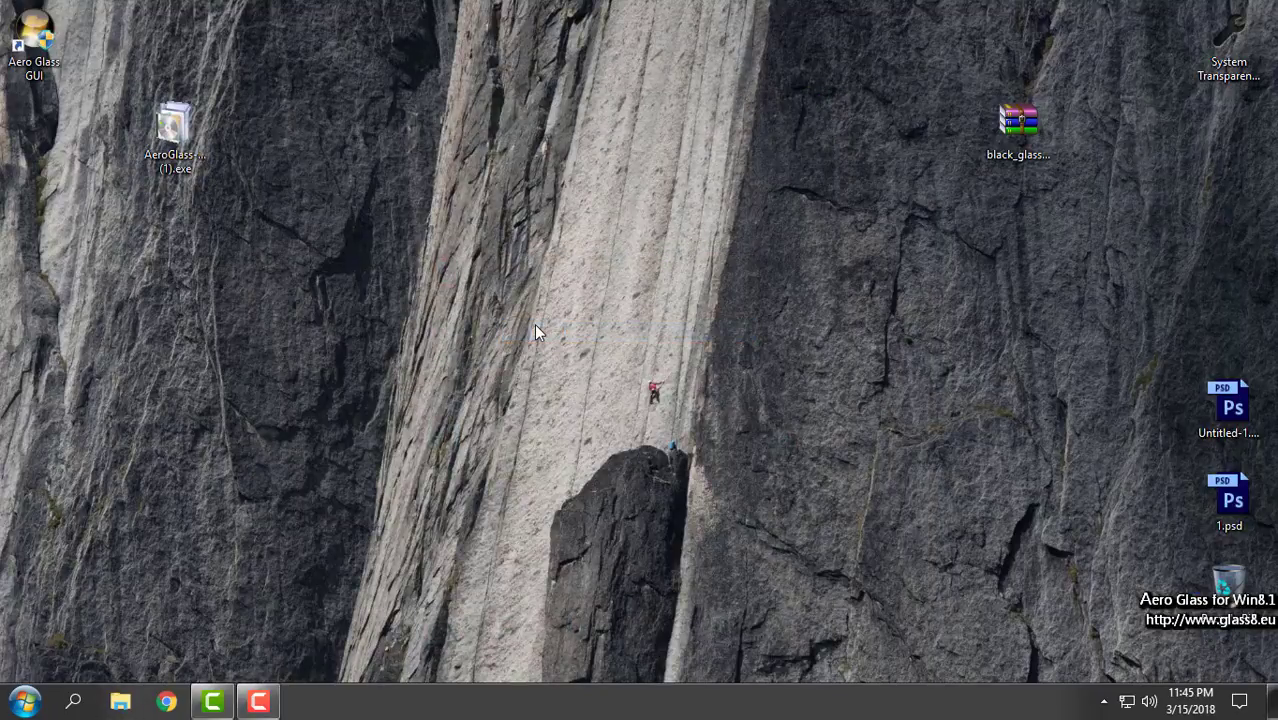
pyautogui.moveTo(1086, 551); pyautogui.dragTo(860, 560)
pyautogui.moveTo(1228, 600); pyautogui.dragTo(965, 492)
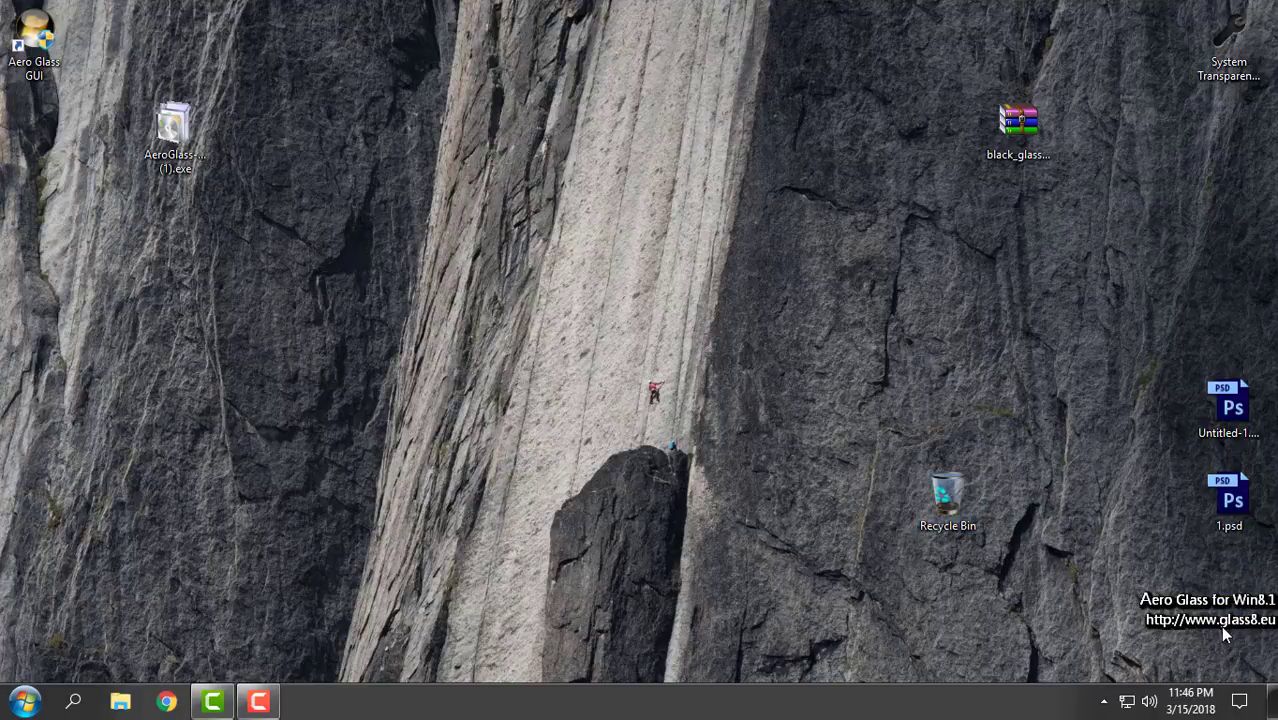
# Open glass8.eu in a maximized Chrome window and examine the download offered for Windows 10 RS2 / RS3
pyautogui.click(166, 702)
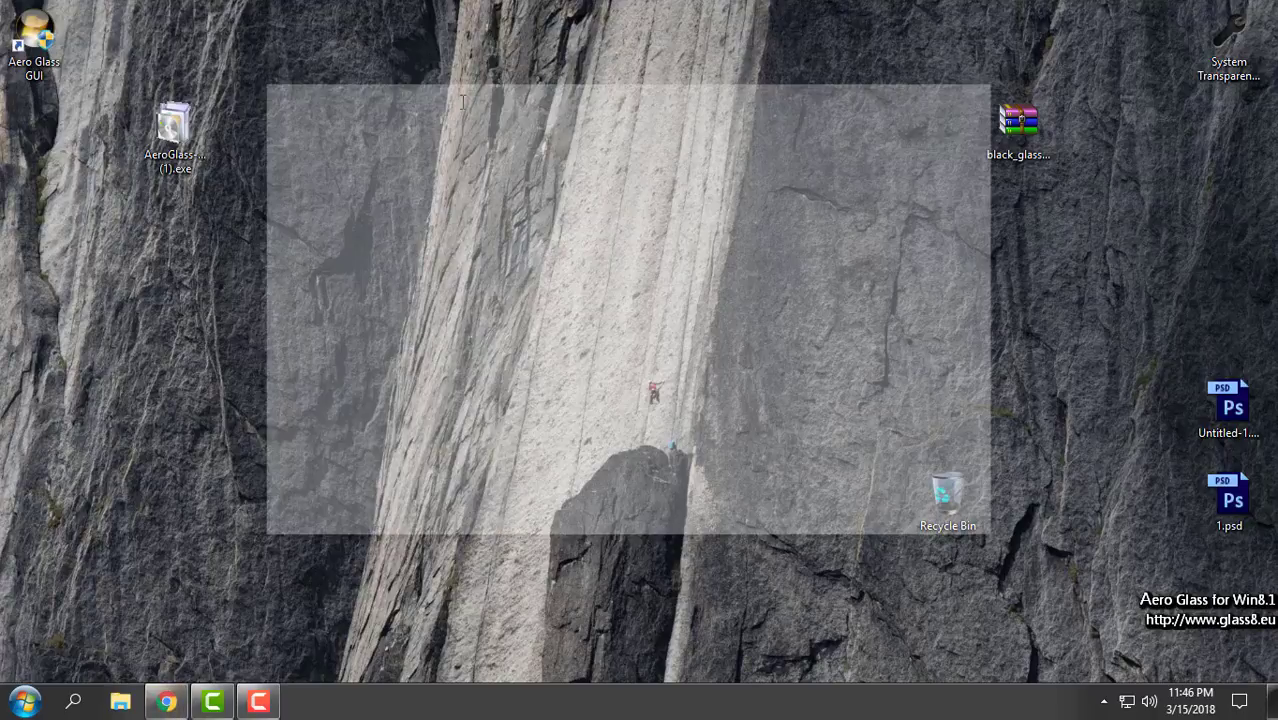
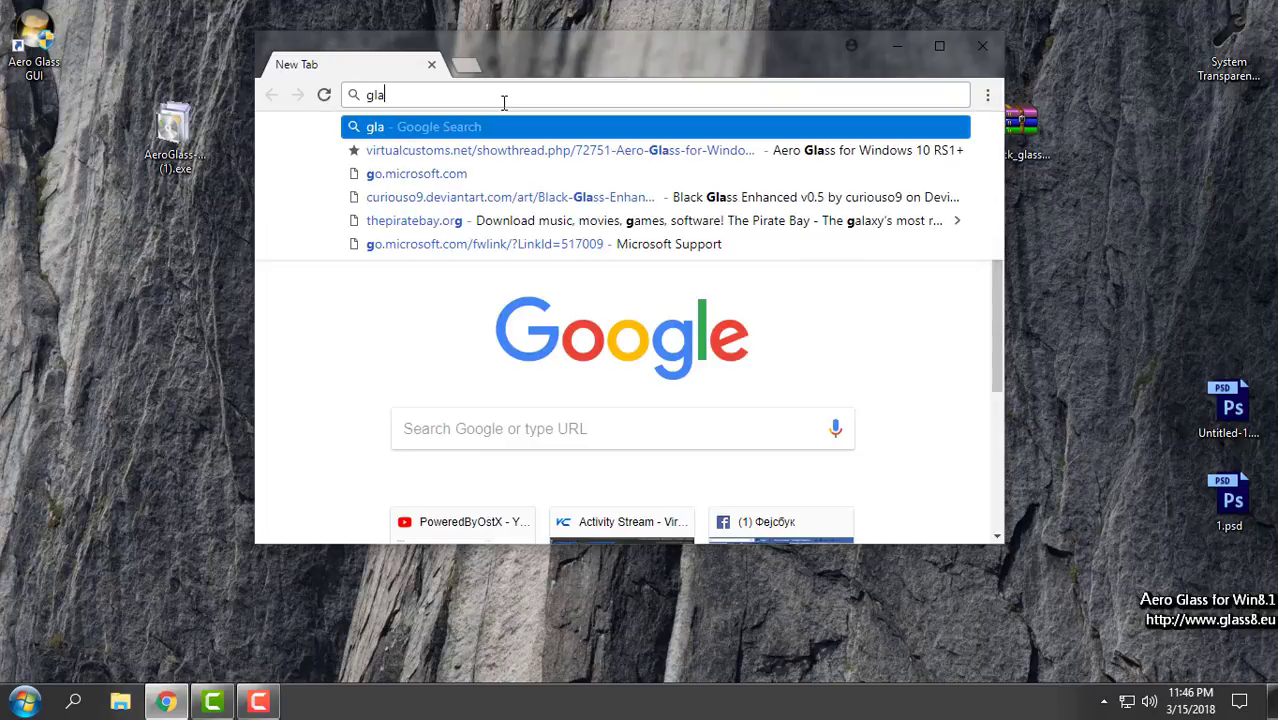
pyautogui.write('.e')
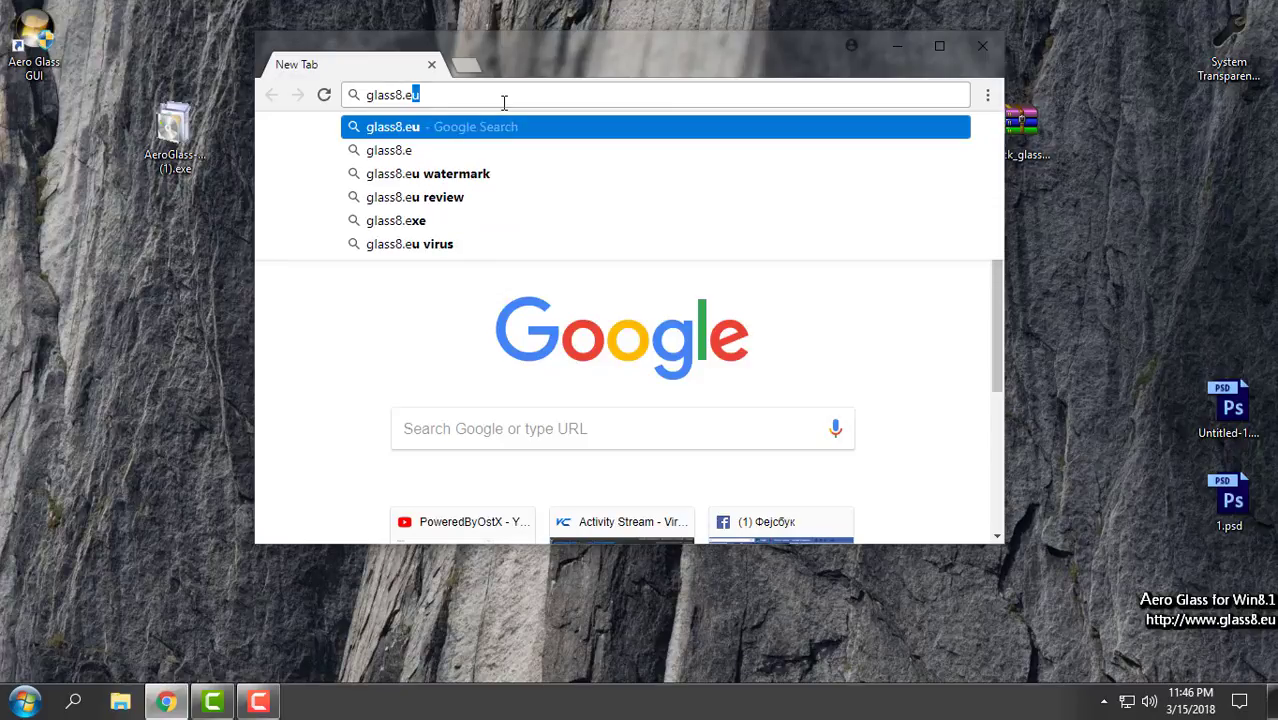
pyautogui.press('Return')
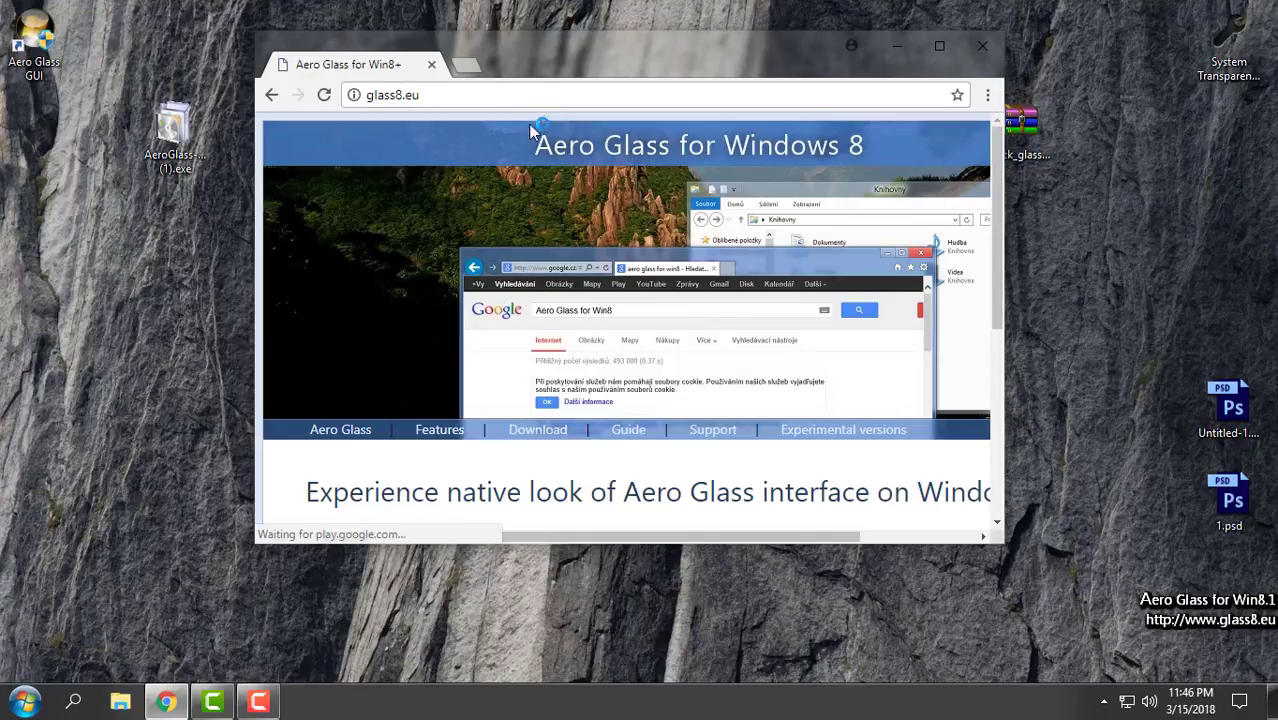
pyautogui.click(938, 50)
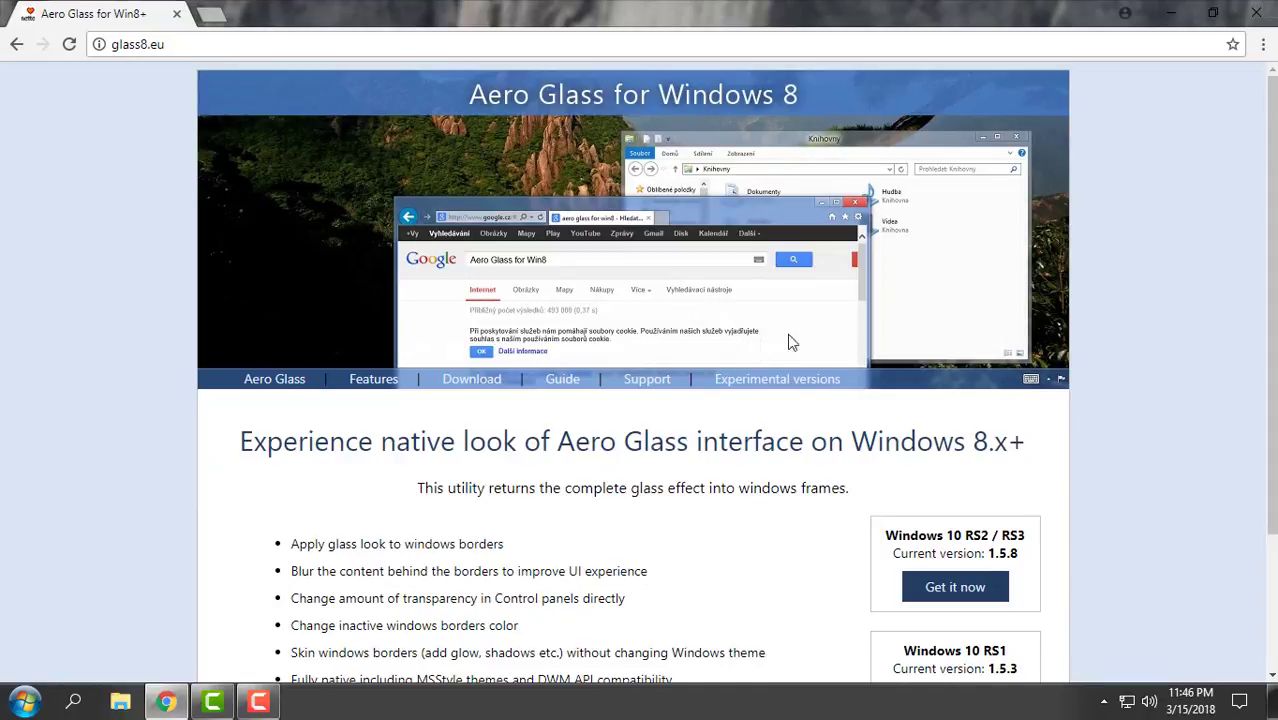
pyautogui.scroll(-3, 1058, 388)
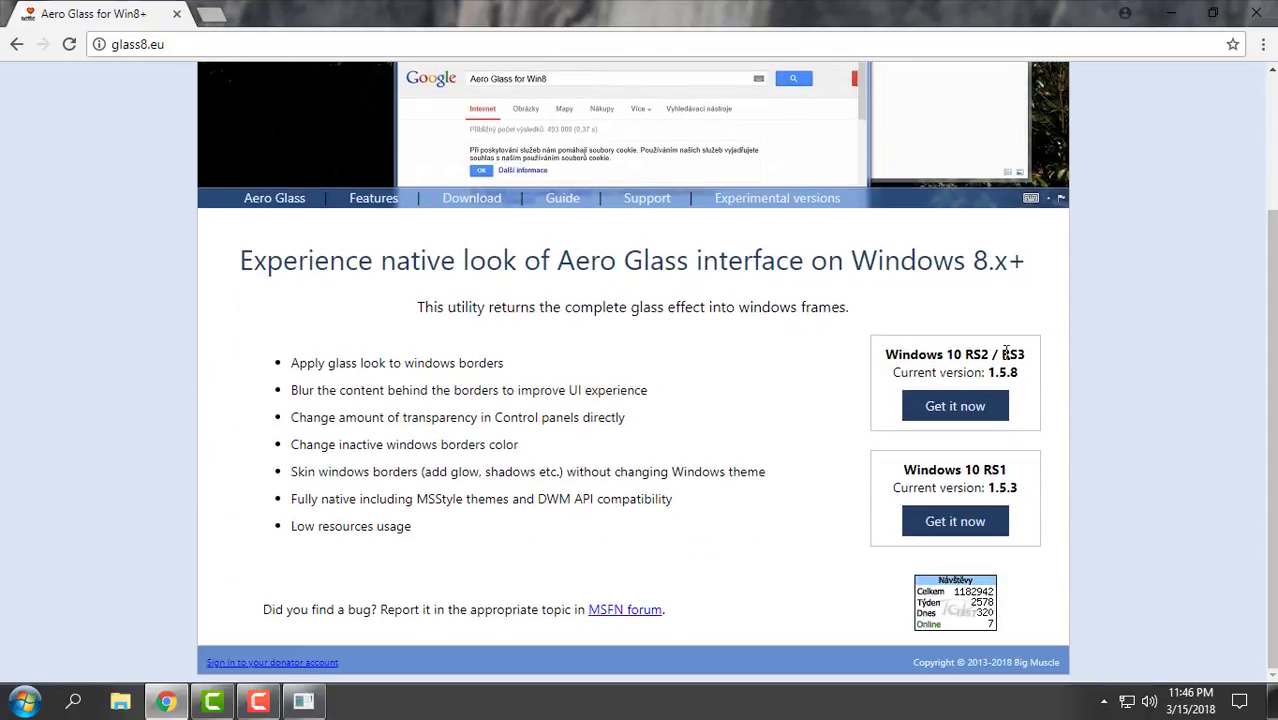
pyautogui.moveTo(1010, 362); pyautogui.dragTo(1103, 407)
pyautogui.click(1082, 469)
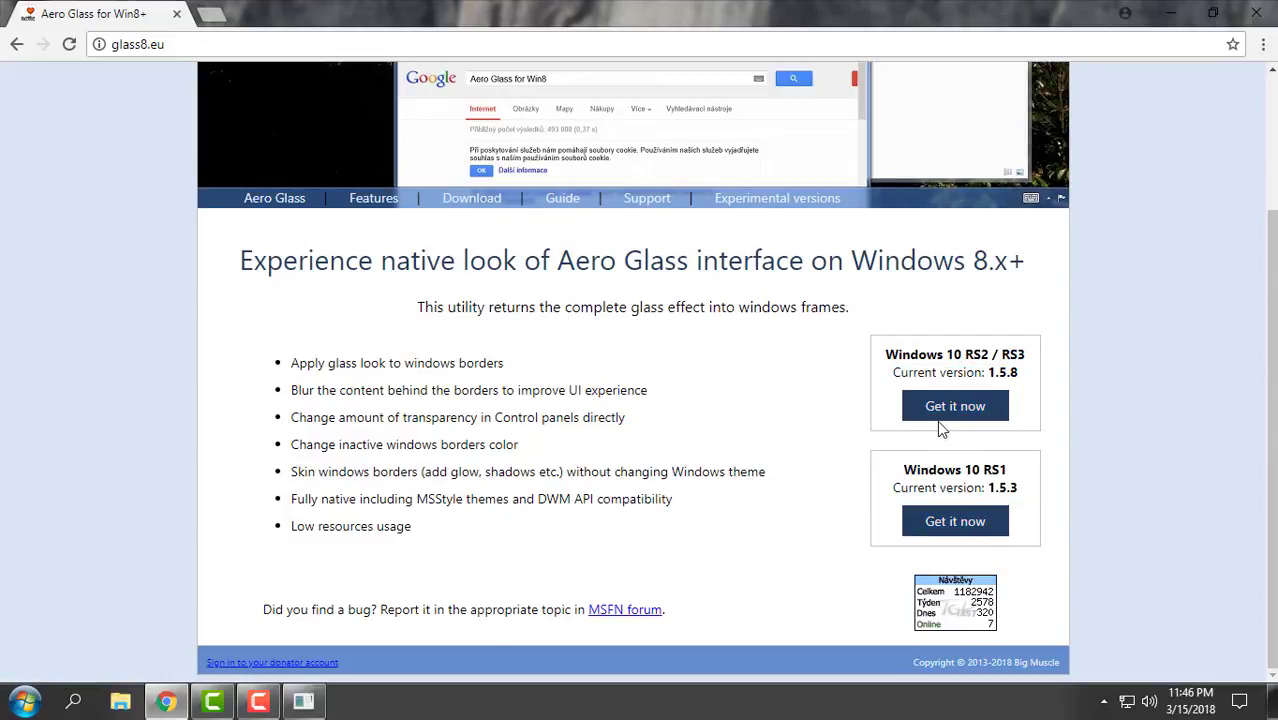
# Check the glass frame of the Chrome window over the desktop, and dismiss the Aero Glass information message without copying the machine code
pyautogui.moveTo(800, 10); pyautogui.dragTo(632, 91)
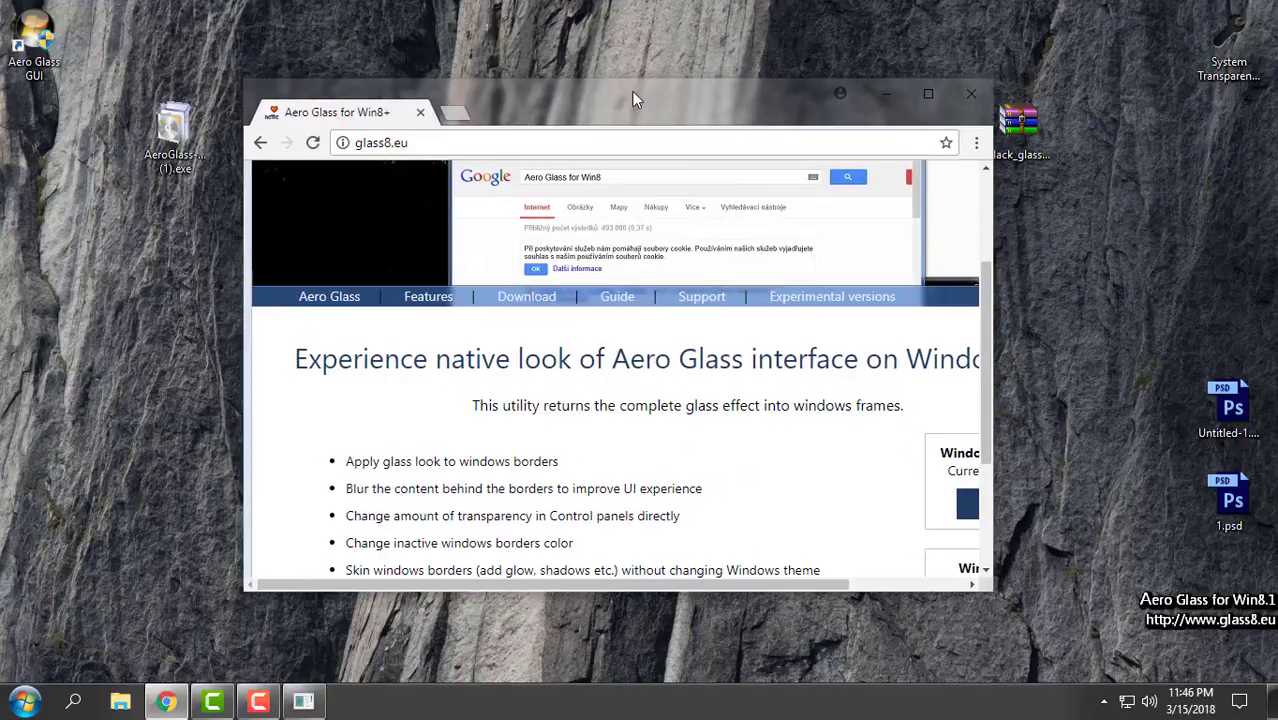
pyautogui.click(928, 95)
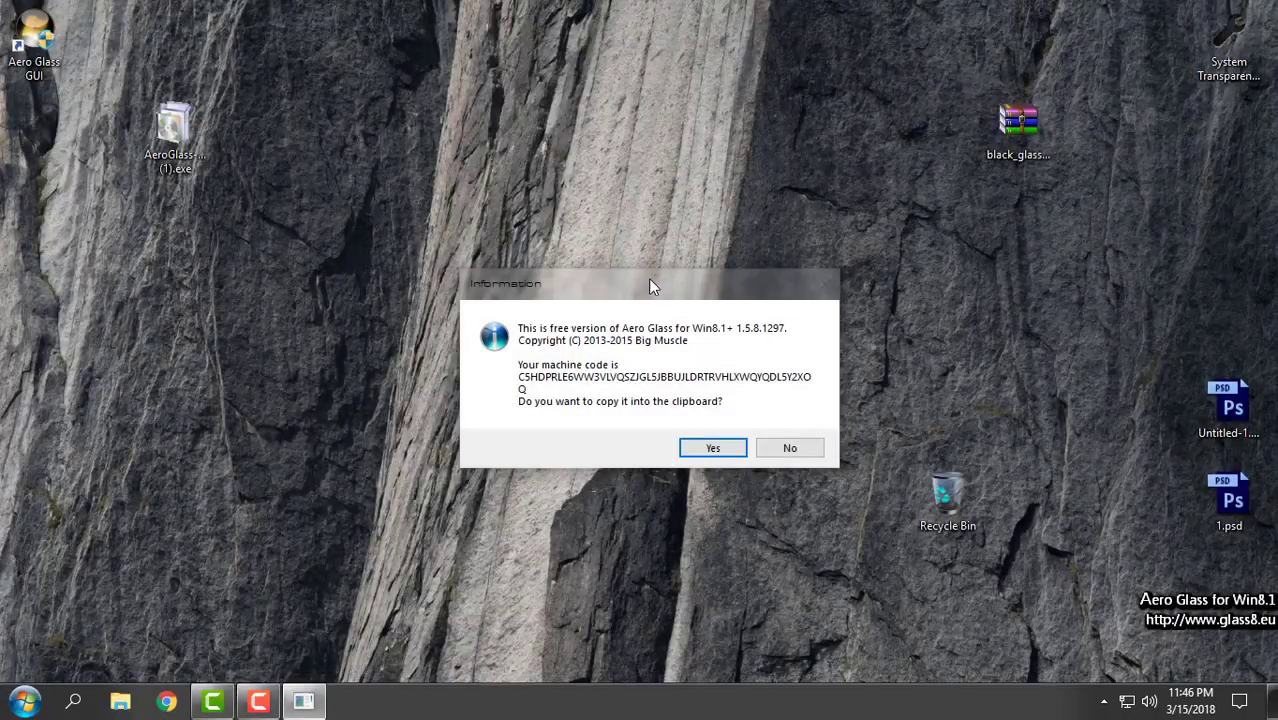
pyautogui.moveTo(650, 282); pyautogui.dragTo(608, 246)
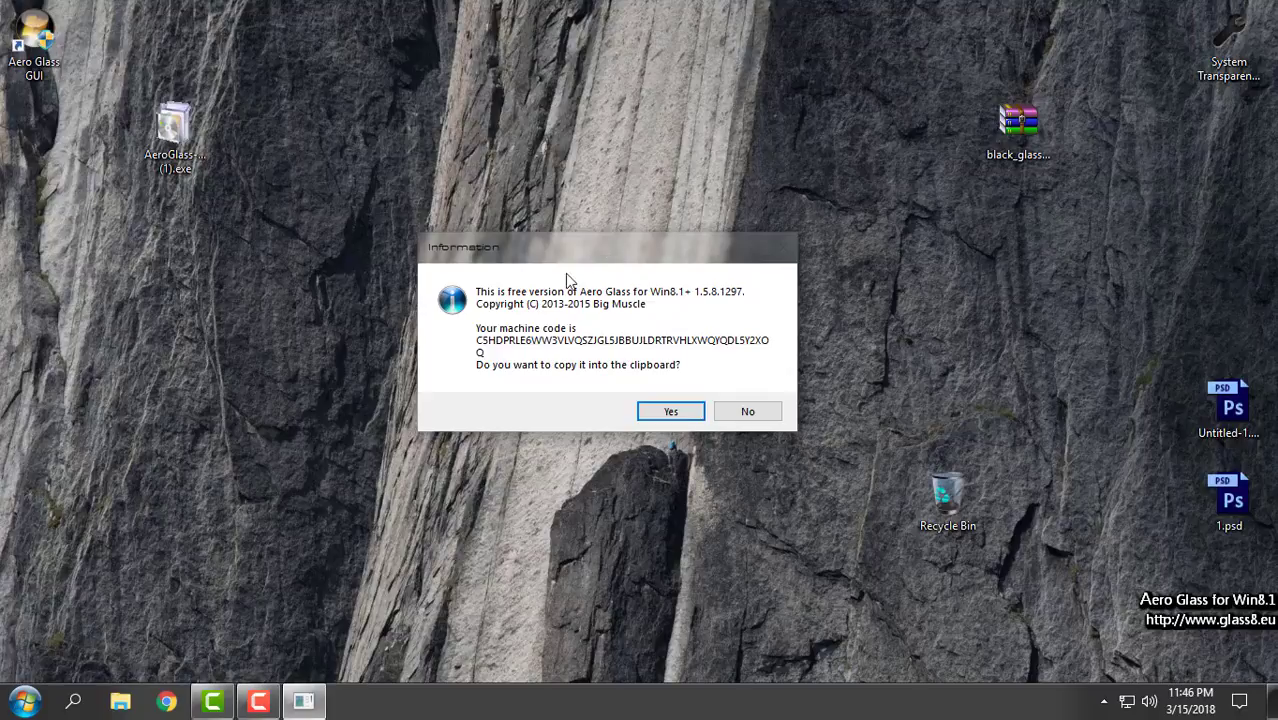
pyautogui.click(746, 413)
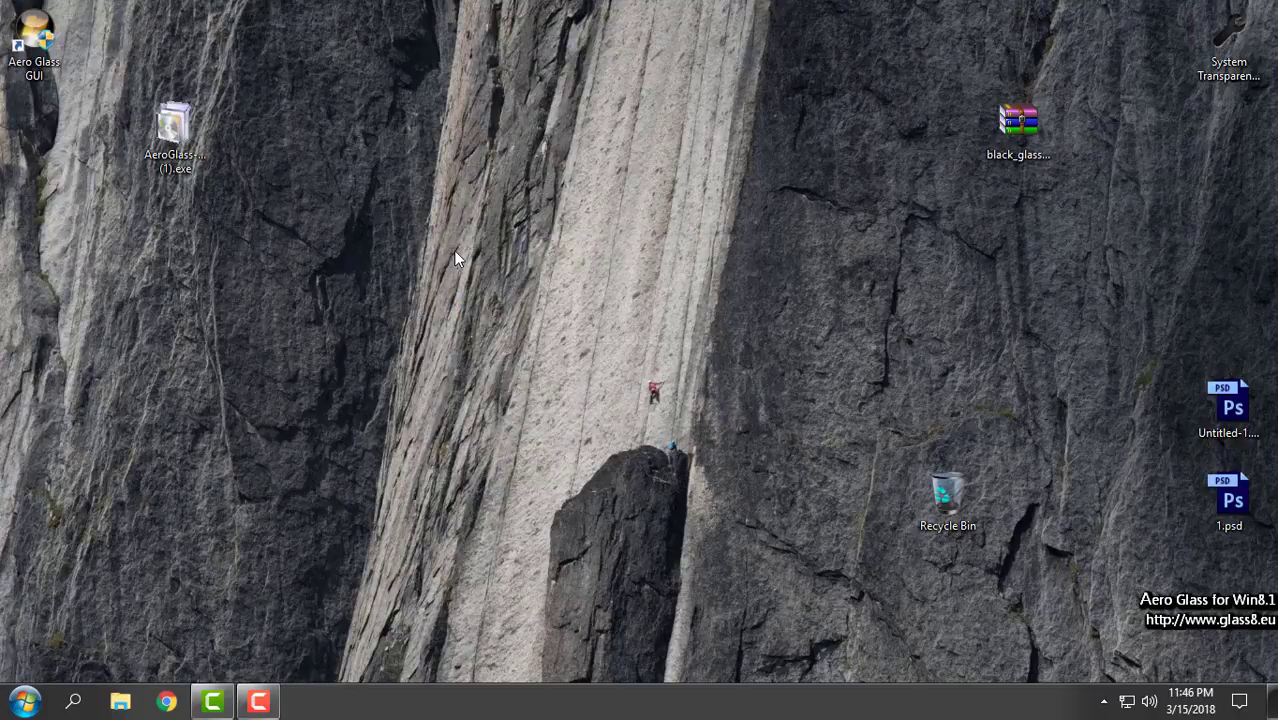
# Refresh the desktop and place the AeroGlass installer file beside the Aero Glass GUI shortcut
pyautogui.click(34, 45)
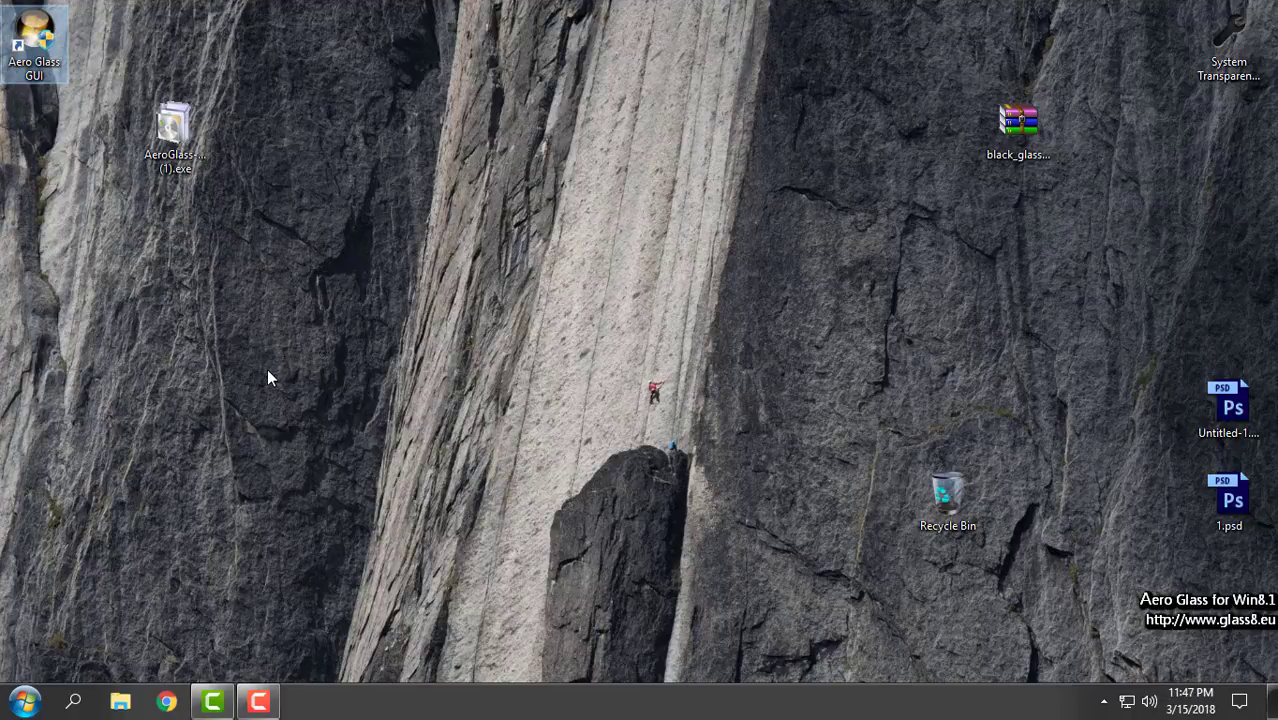
pyautogui.rightClick(414, 107)
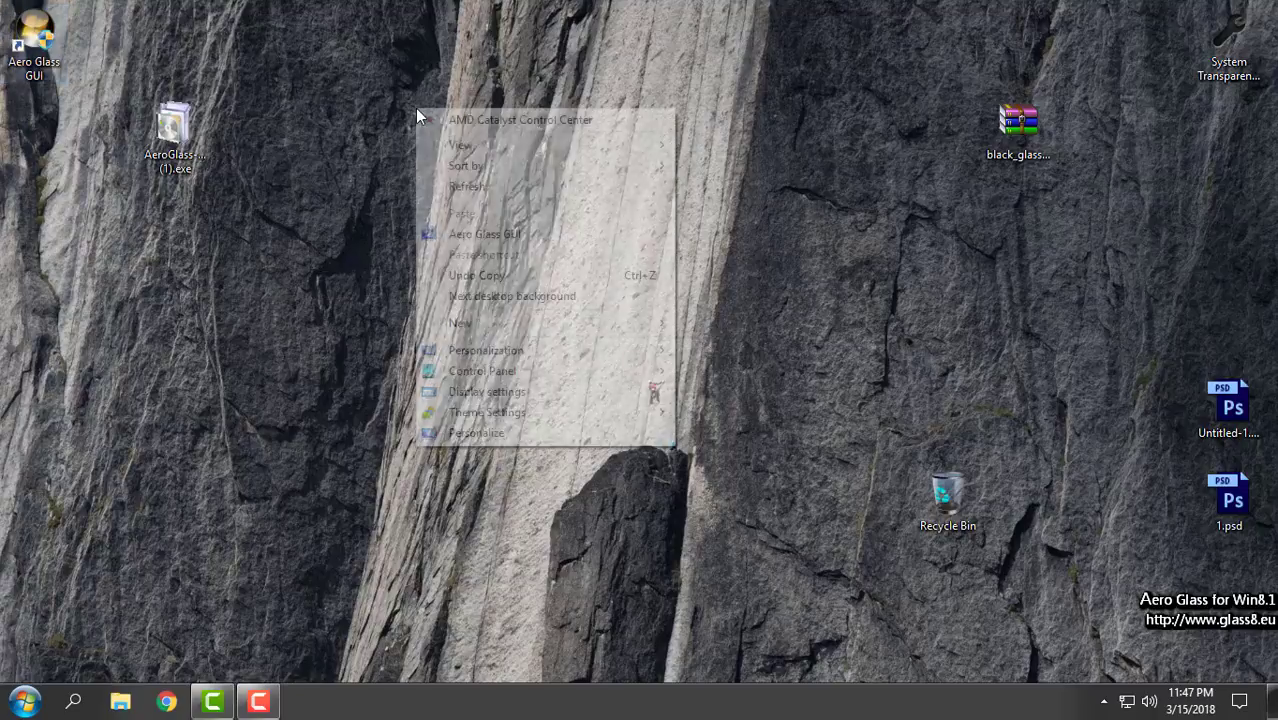
pyautogui.click(465, 186)
pyautogui.moveTo(172, 132); pyautogui.dragTo(102, 52)
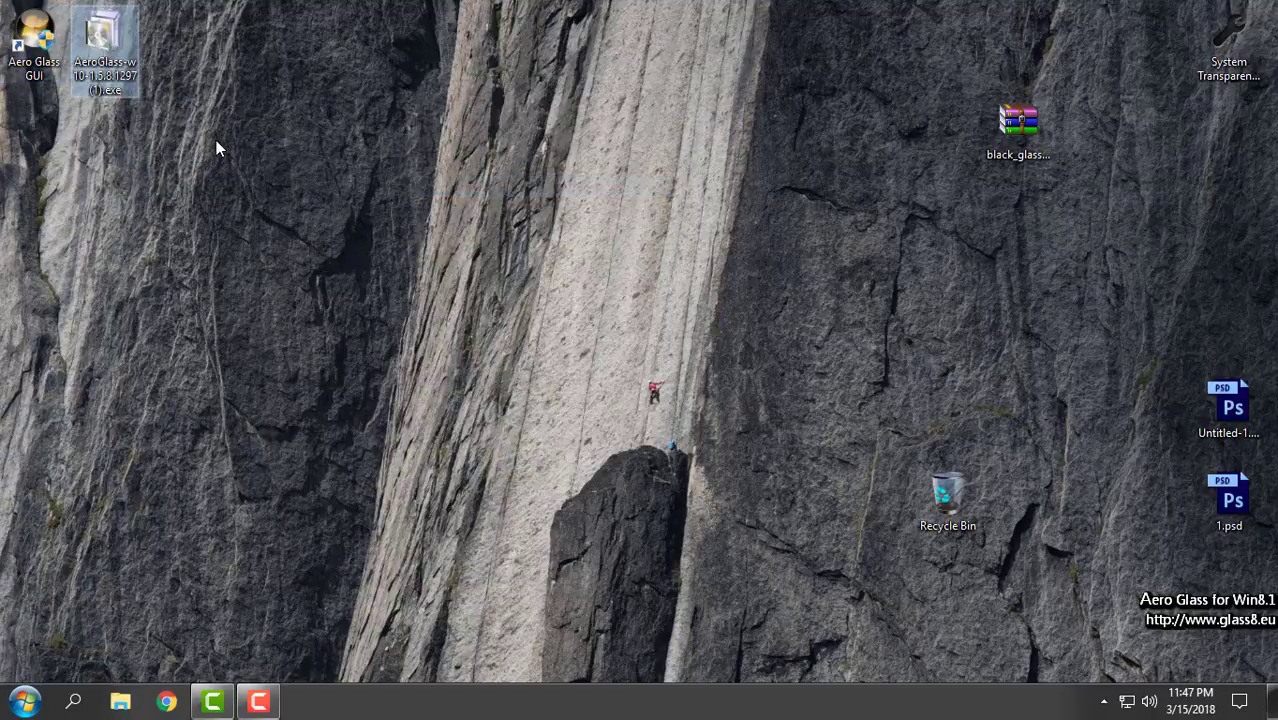
# Open Aero Glass GUI with the settings for the current user and move its window to the middle of the desktop
pyautogui.rightClick(40, 52)
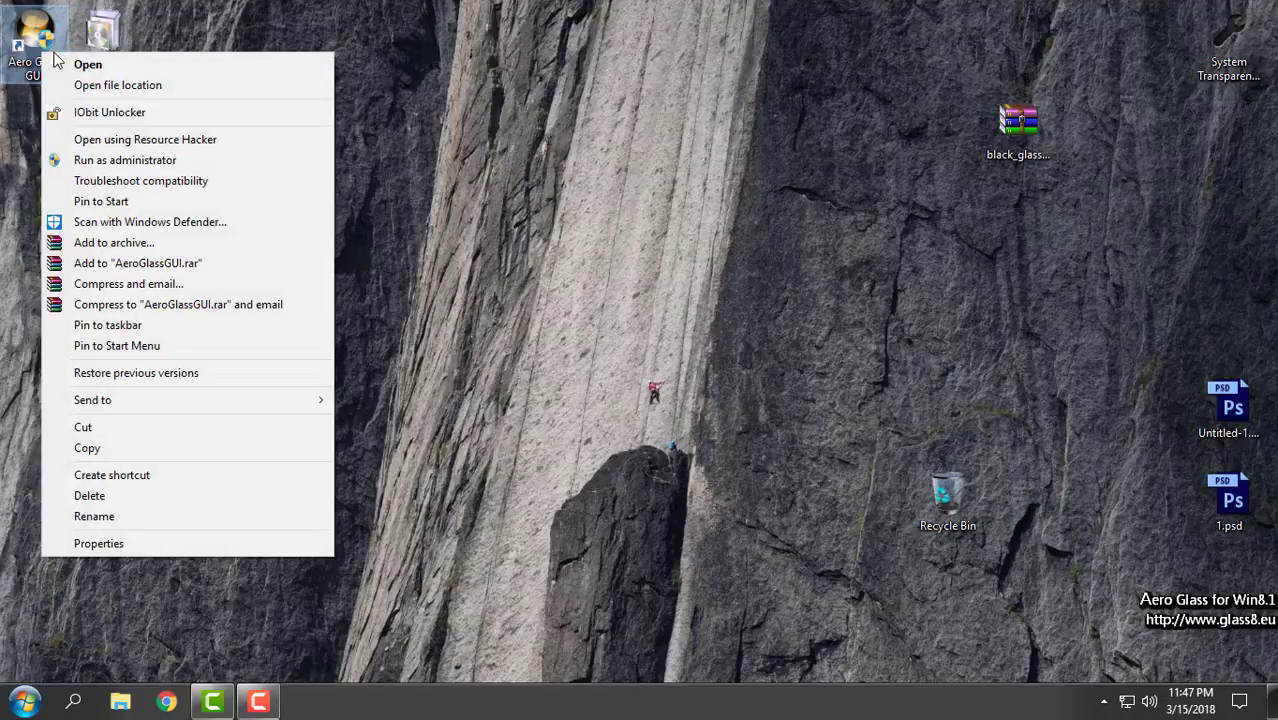
pyautogui.click(168, 60)
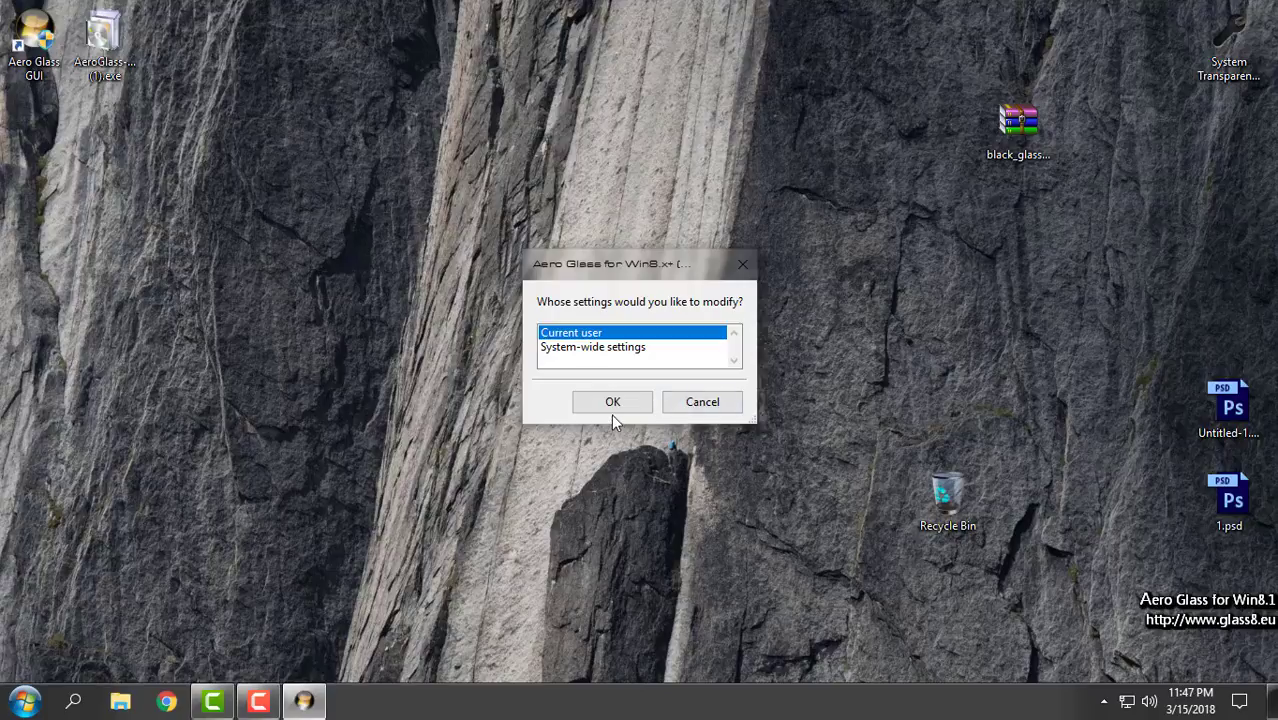
pyautogui.click(614, 403)
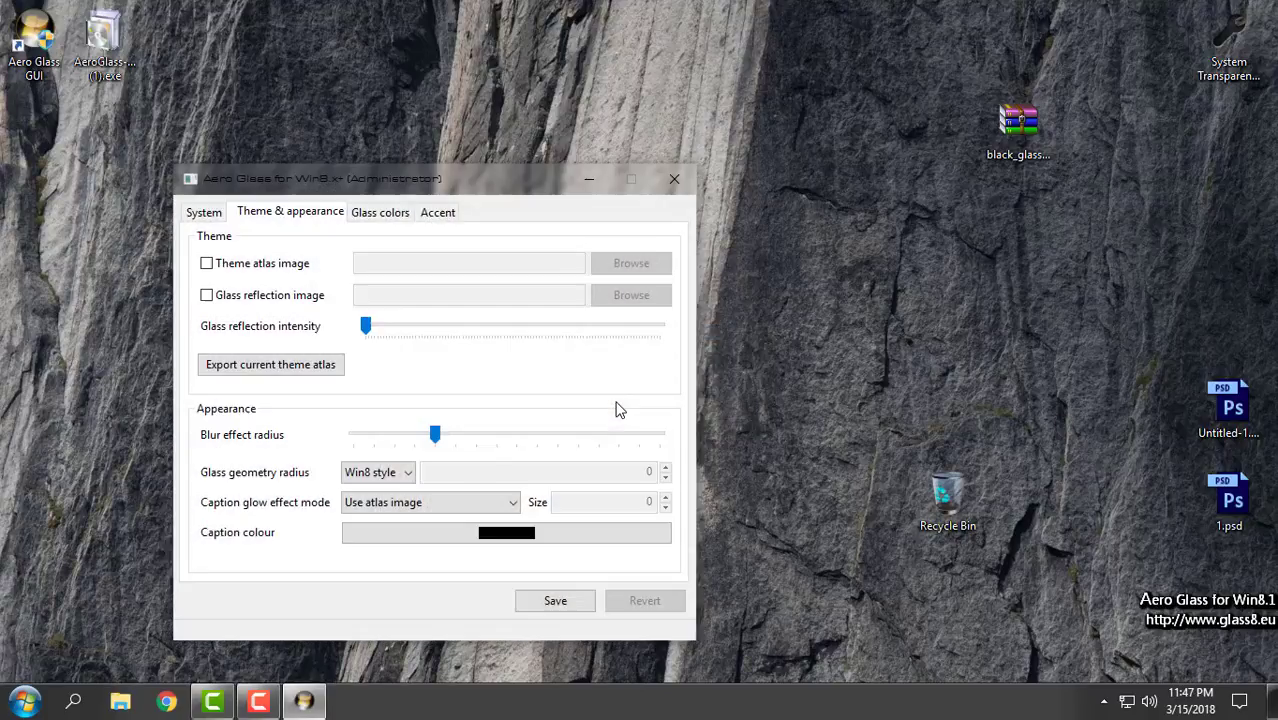
pyautogui.moveTo(449, 176); pyautogui.dragTo(631, 116)
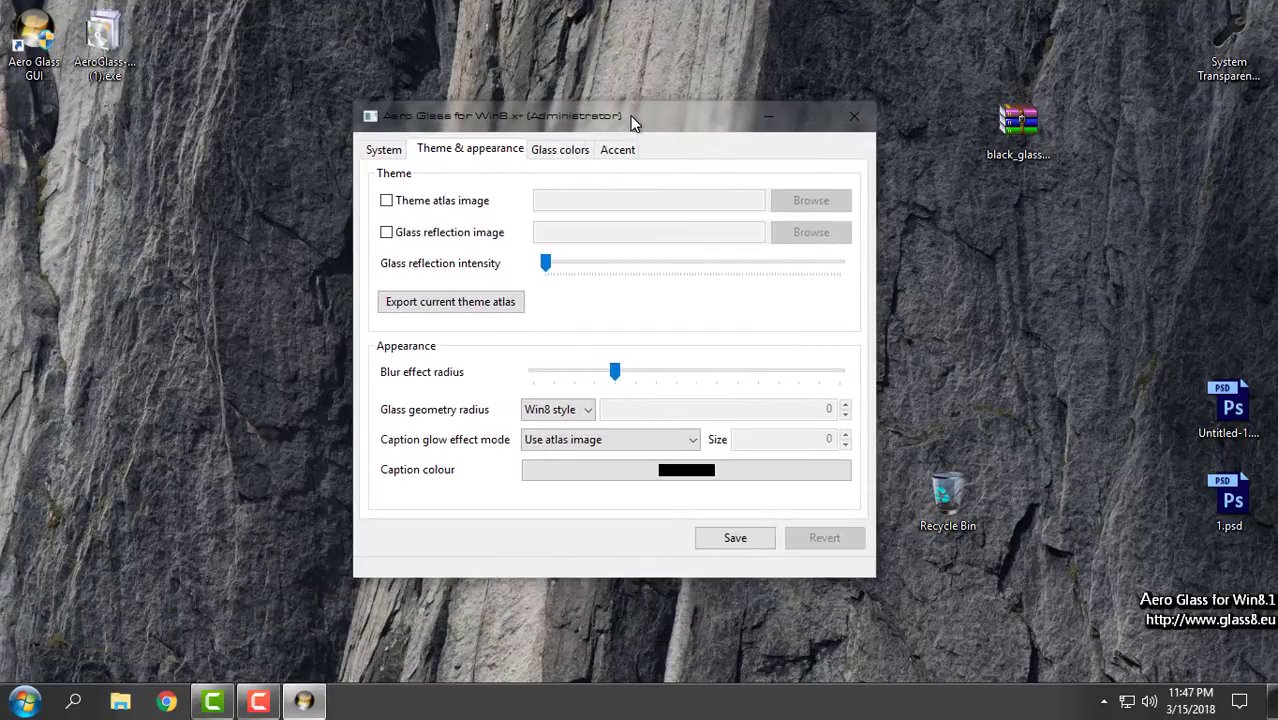
# Try out the Theme atlas image option in the theme and appearance settings and leave it disabled
pyautogui.click(376, 150)
pyautogui.click(447, 151)
pyautogui.click(471, 205)
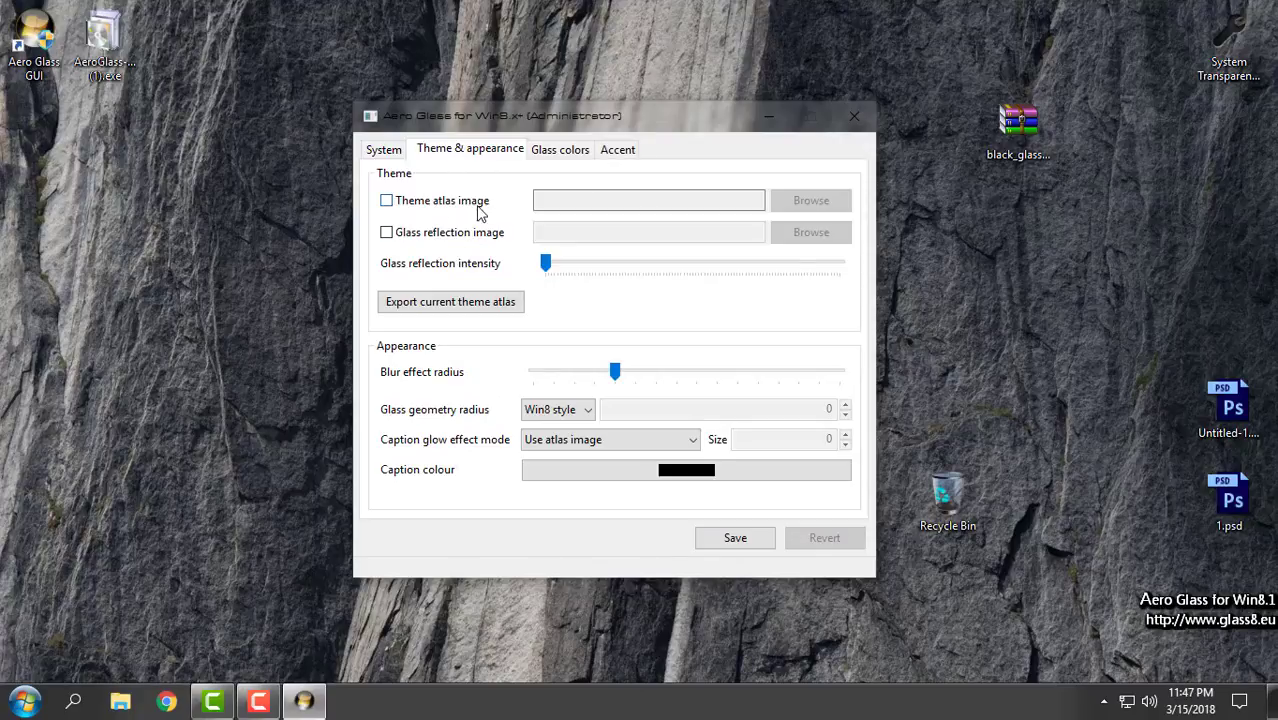
pyautogui.click(386, 202)
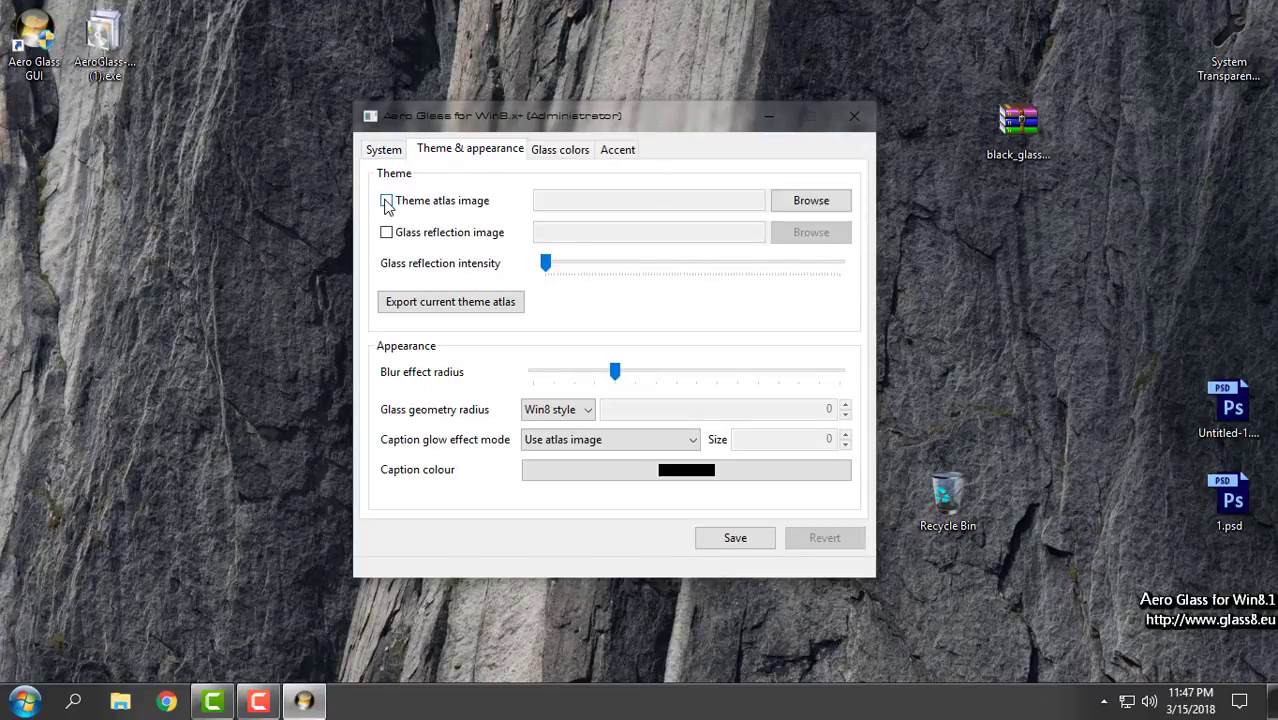
pyautogui.click(386, 202)
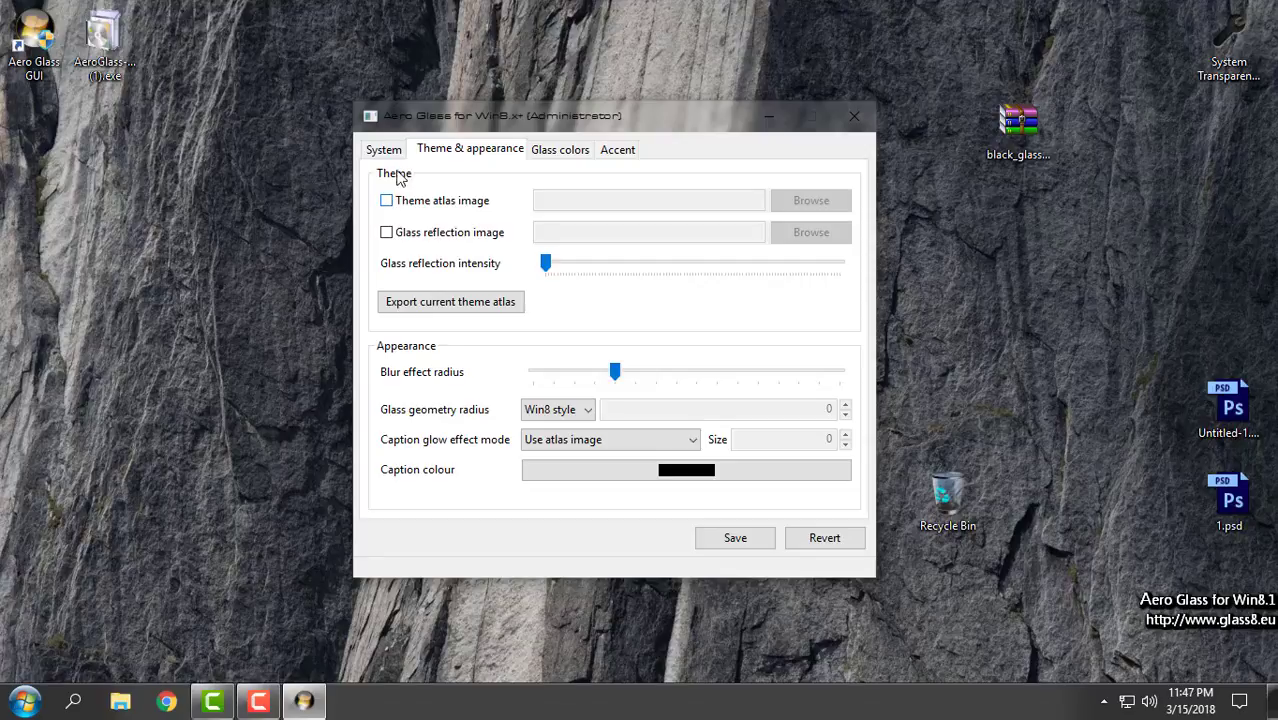
pyautogui.moveTo(443, 112); pyautogui.dragTo(464, 137)
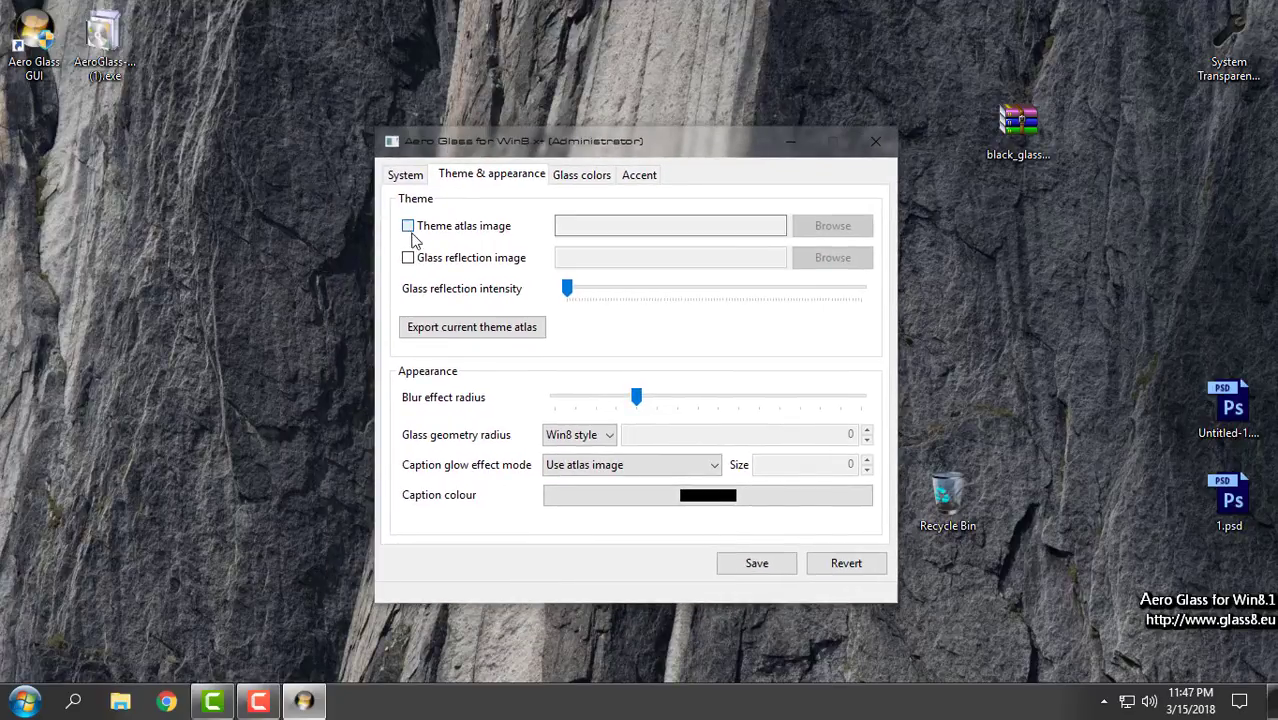
pyautogui.click(470, 227)
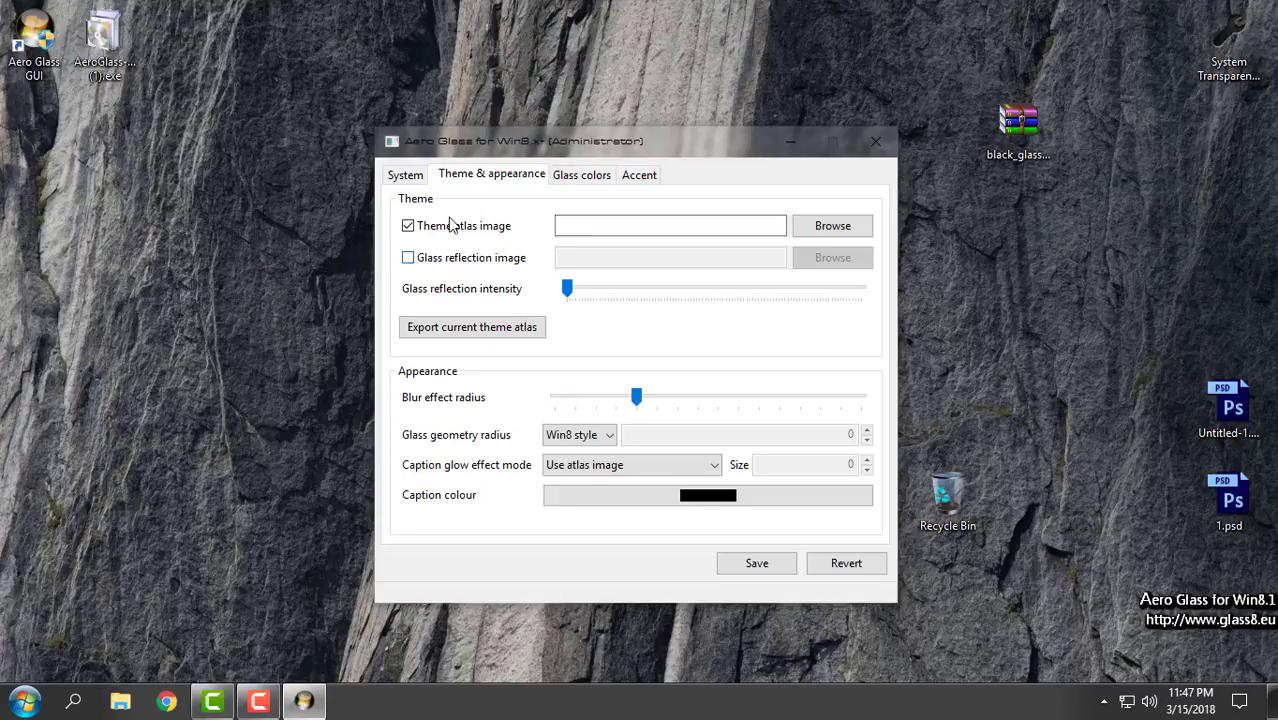
pyautogui.click(418, 227)
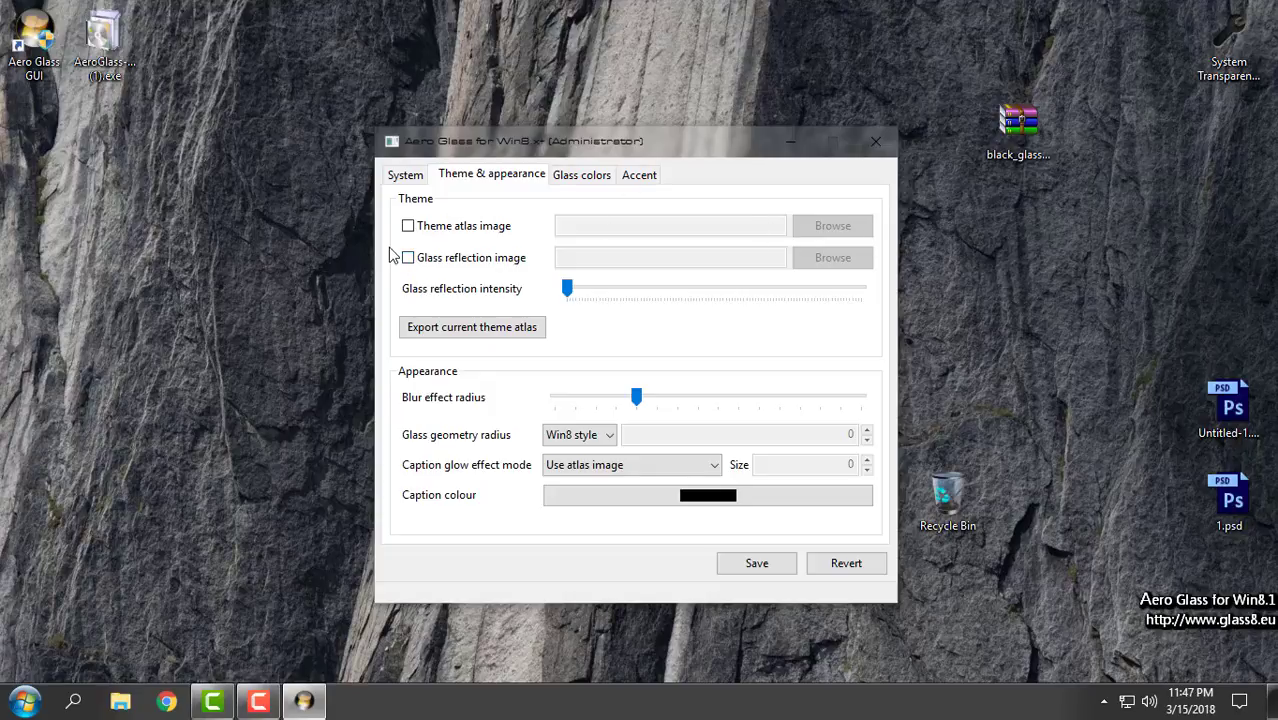
pyautogui.moveTo(504, 150); pyautogui.dragTo(491, 112)
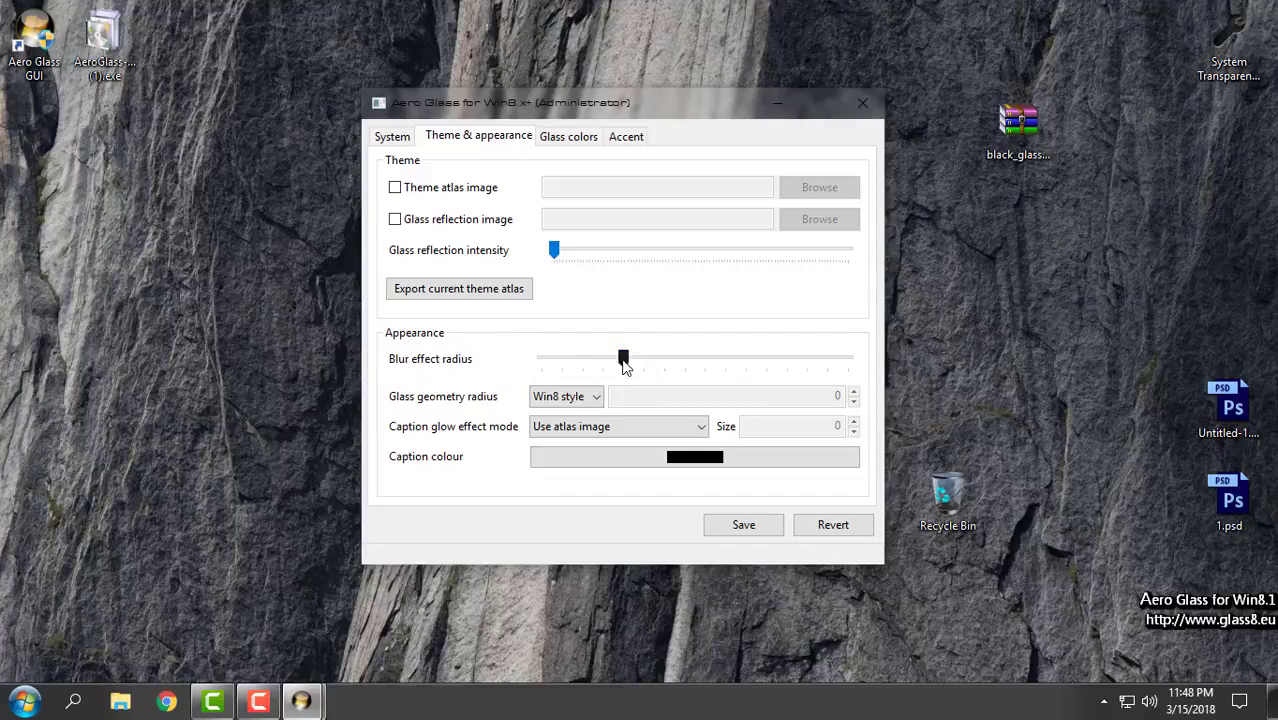
# Lower the blur effect radius by one notch, keep Win8 style geometry and the Use atlas image glow mode, and save the settings
pyautogui.moveTo(623, 360)
pyautogui.mouseDown()
pyautogui.moveTo(837, 371)
pyautogui.moveTo(492, 365)
pyautogui.moveTo(630, 375)
pyautogui.moveTo(608, 368)
pyautogui.mouseUp()
pyautogui.click(565, 396)
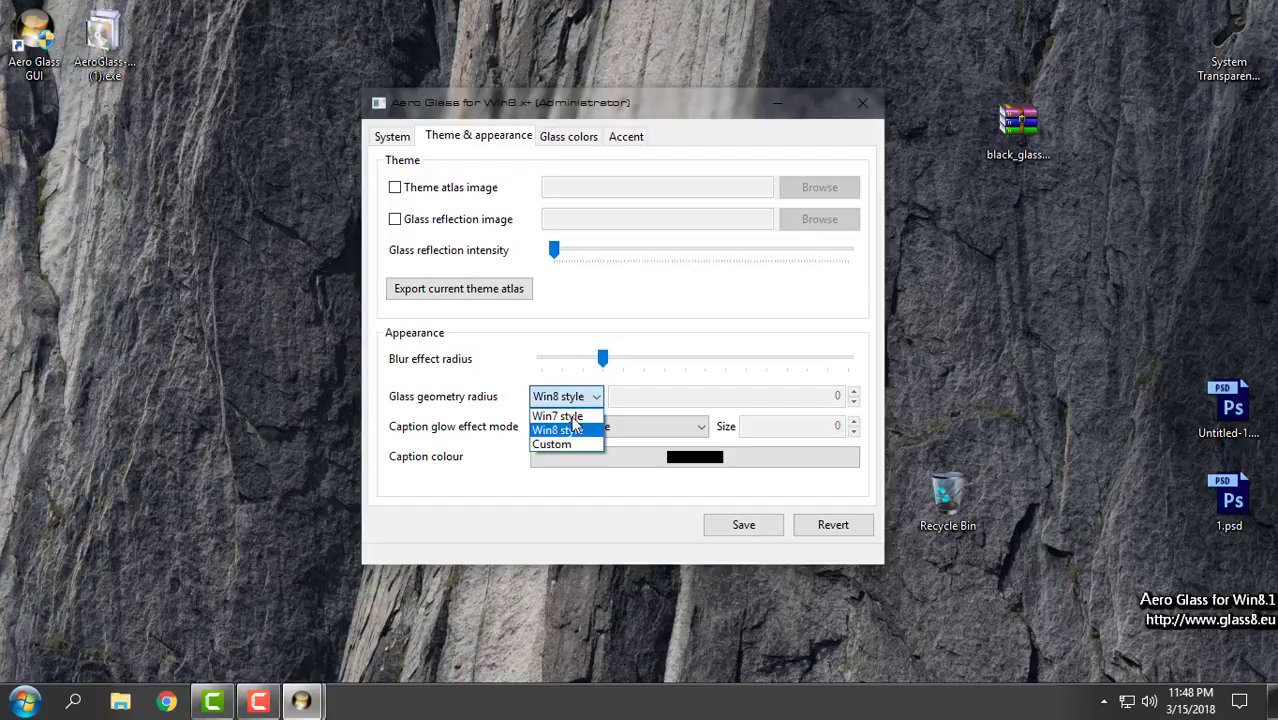
pyautogui.click(560, 416)
pyautogui.click(598, 399)
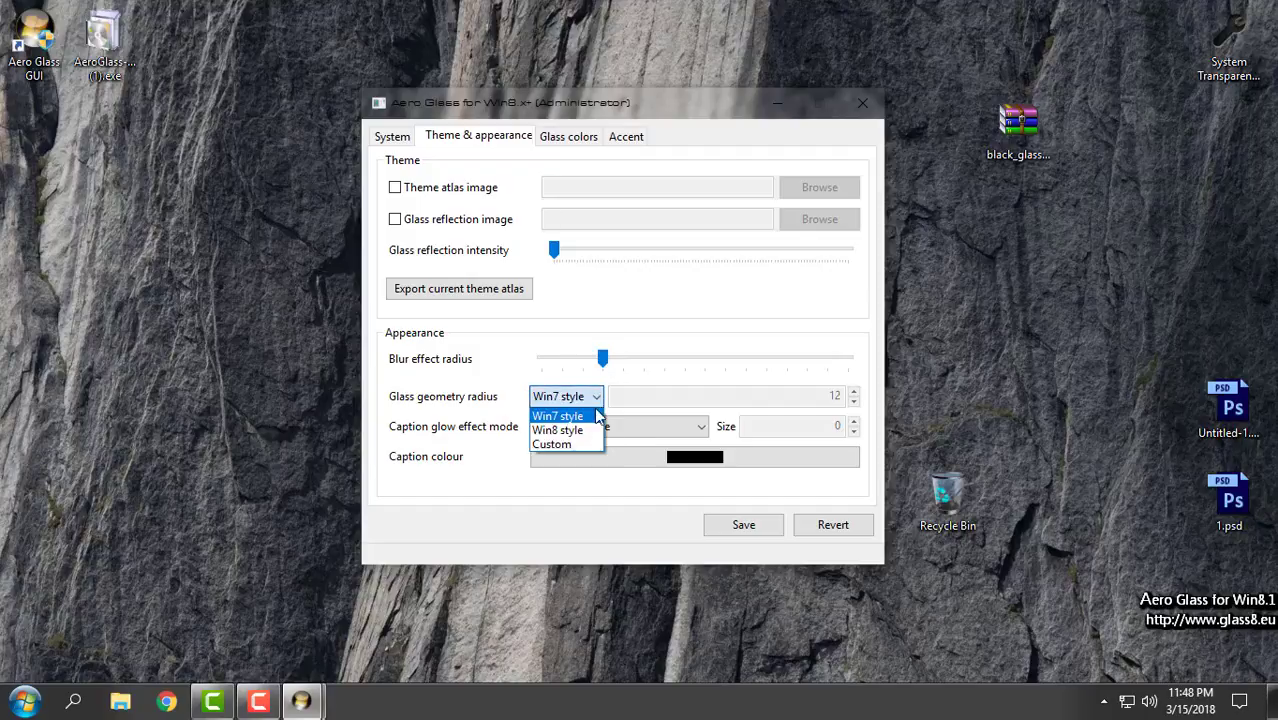
pyautogui.click(578, 430)
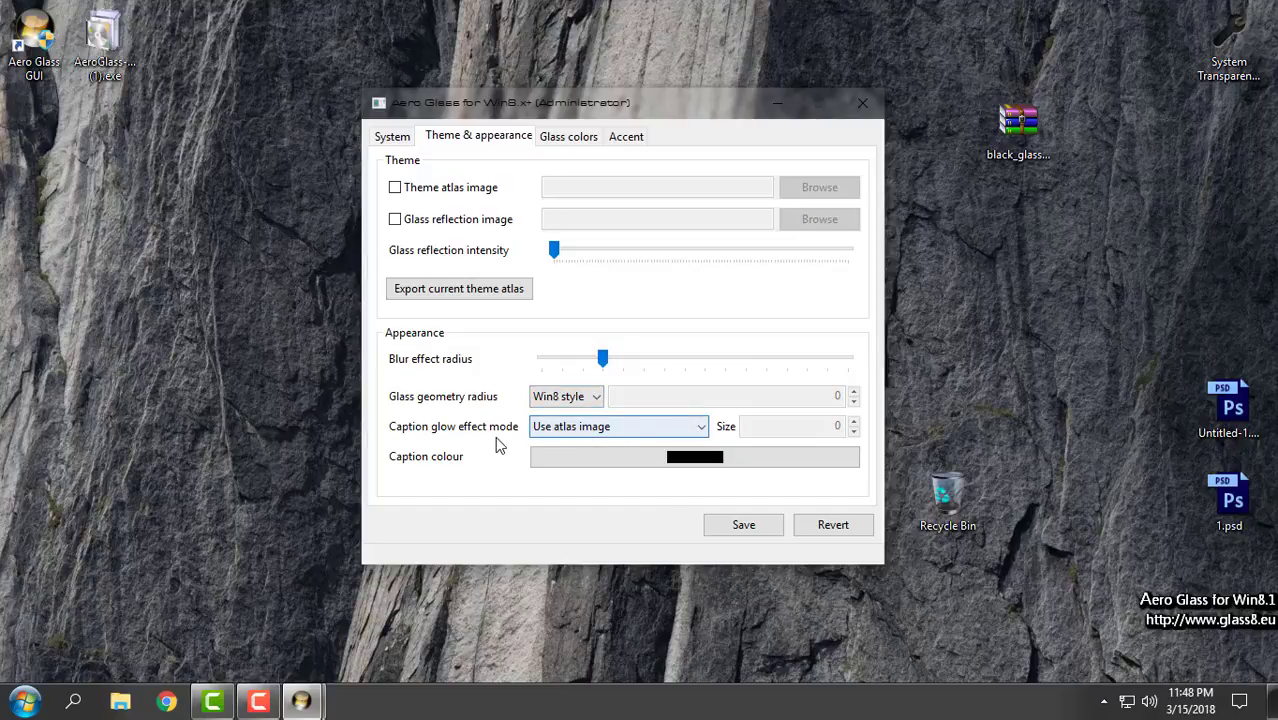
pyautogui.click(589, 430)
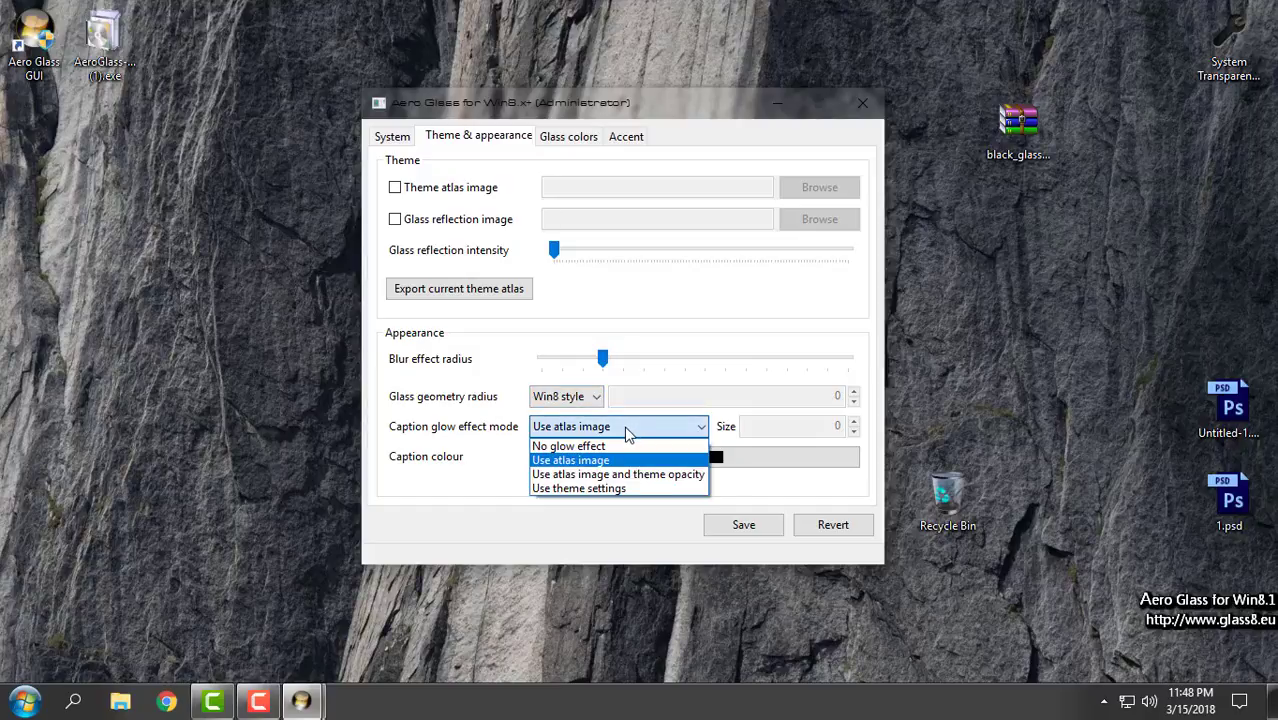
pyautogui.click(627, 432)
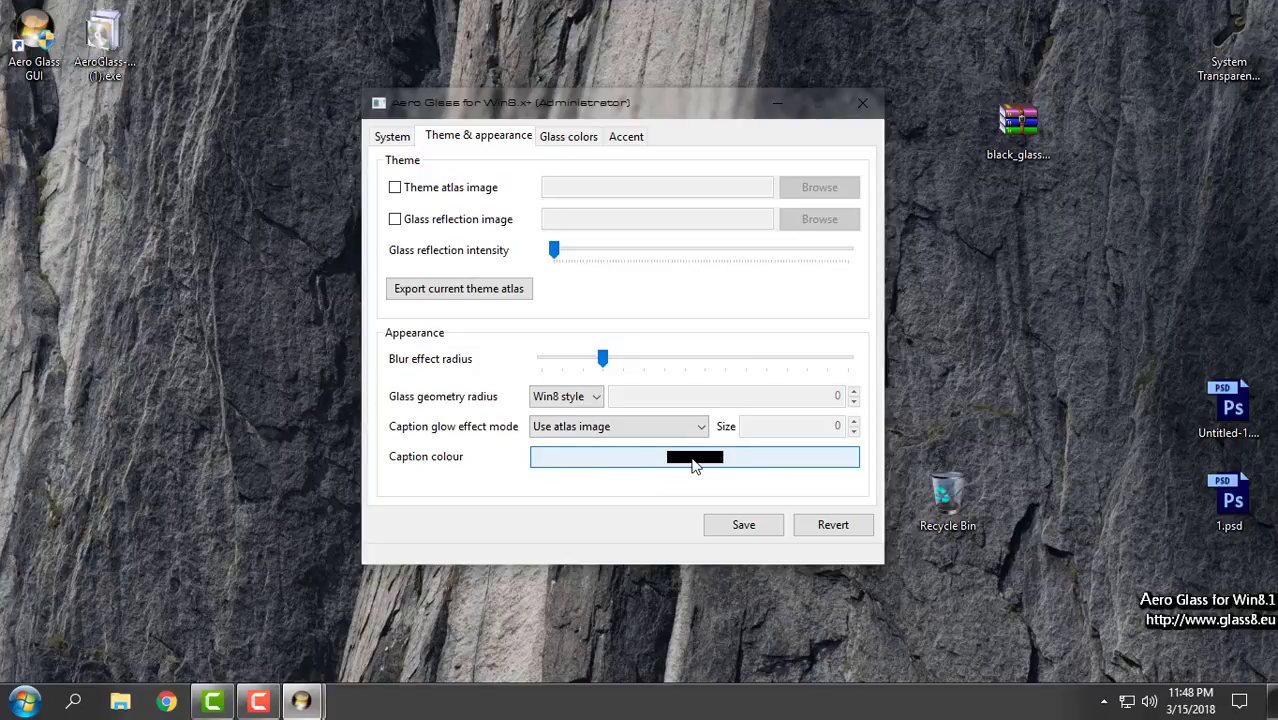
pyautogui.click(726, 530)
# Examine the glass color, inactive frame and accent color settings, and return to the theme and appearance settings
pyautogui.click(570, 136)
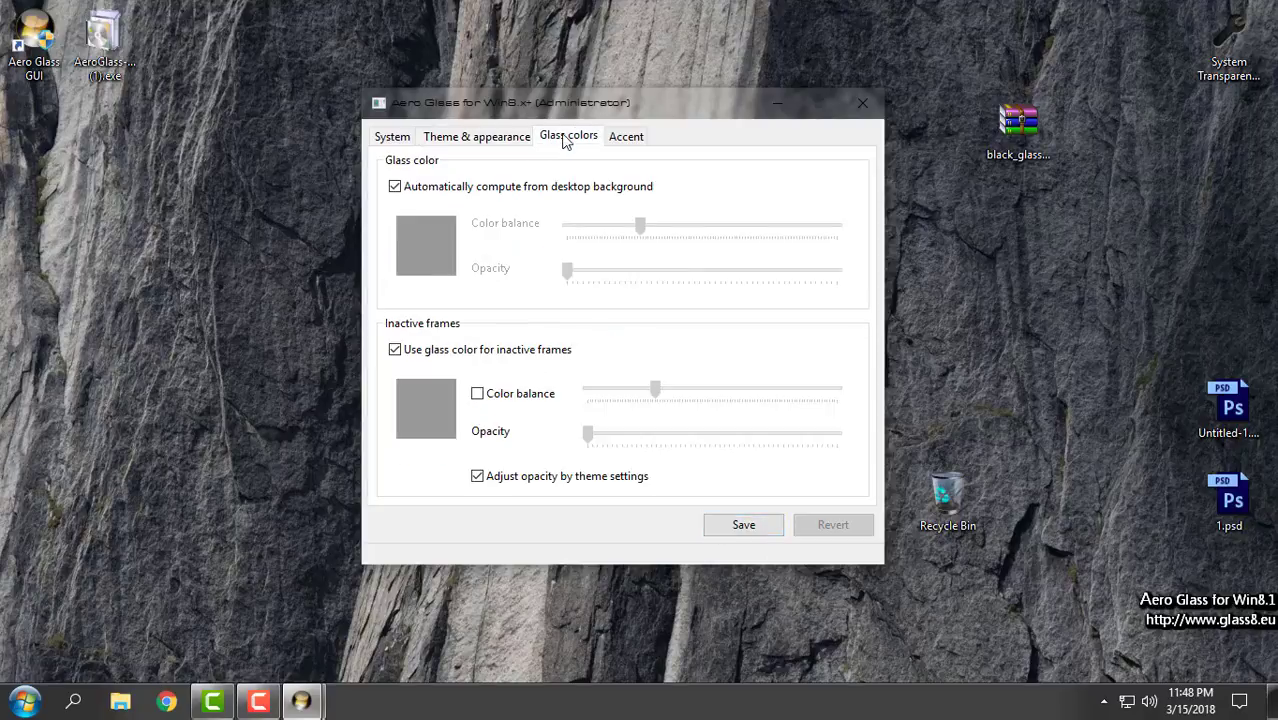
pyautogui.click(628, 140)
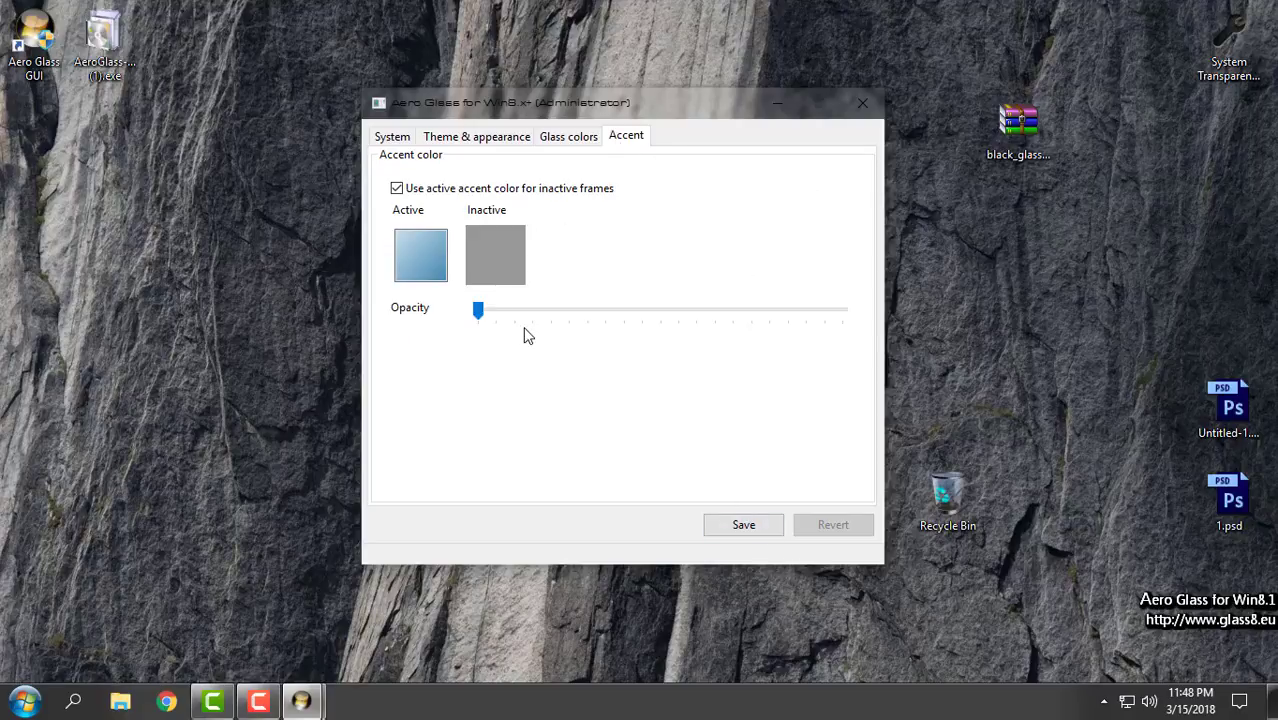
pyautogui.click(476, 147)
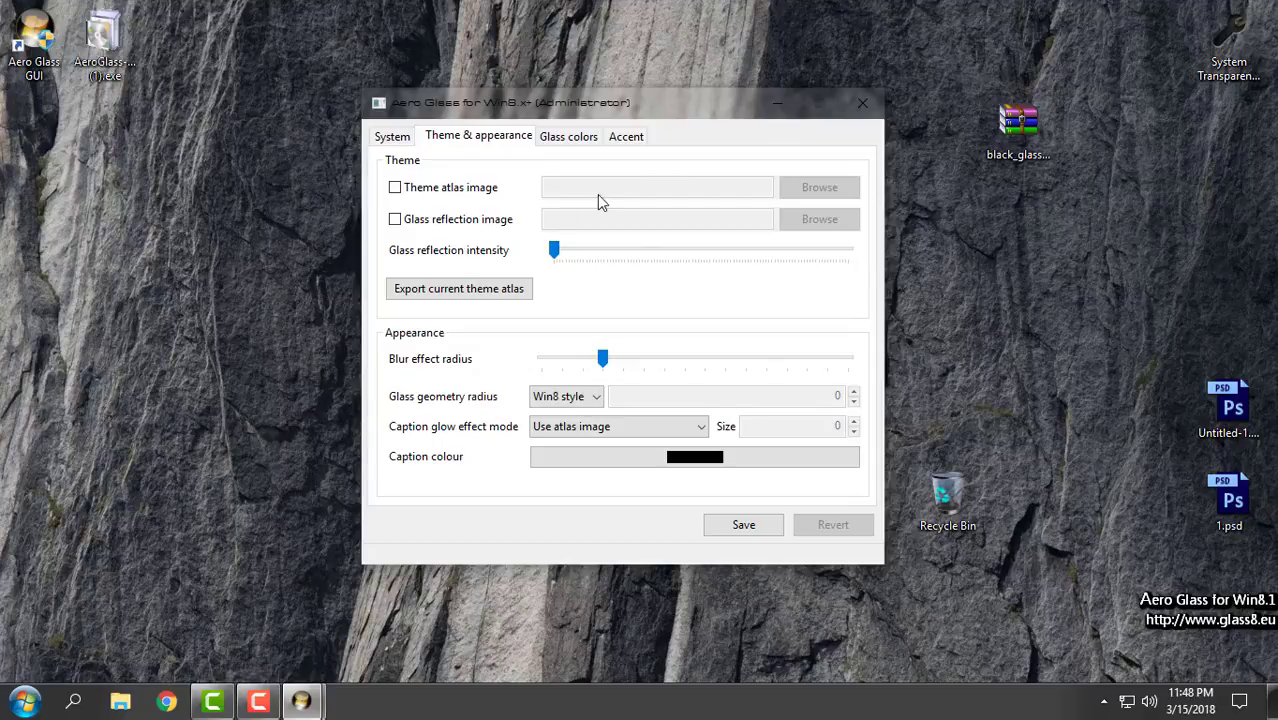
# Close the Aero Glass settings, cancel the user selection dialog and refresh the desktop
pyautogui.click(863, 106)
pyautogui.rightClick(452, 176)
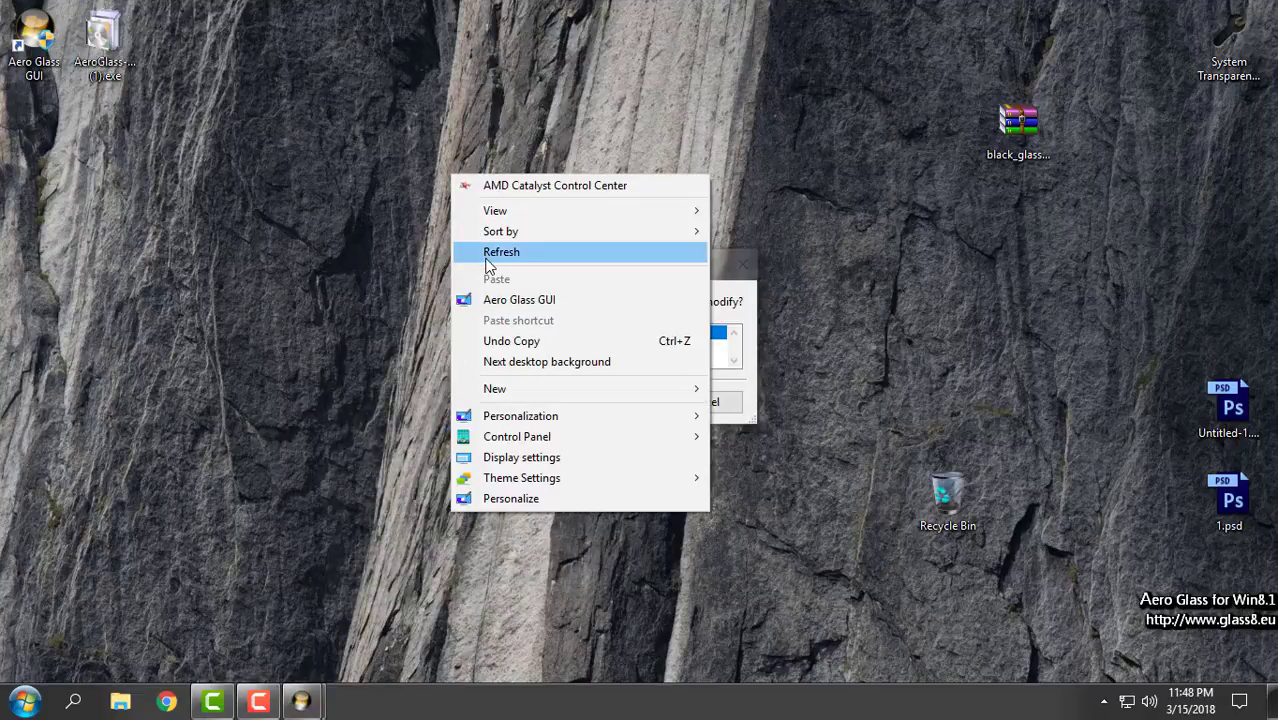
pyautogui.click(491, 252)
pyautogui.click(701, 400)
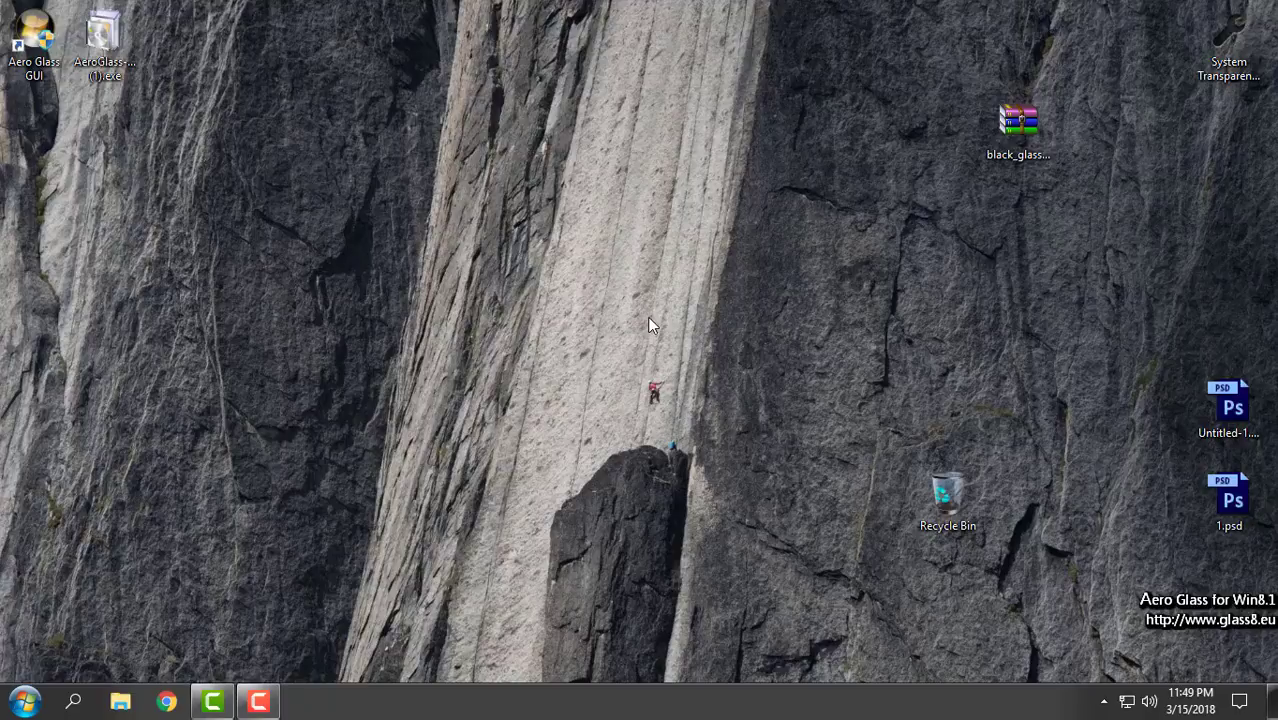
pyautogui.rightClick(514, 216)
pyautogui.click(553, 292)
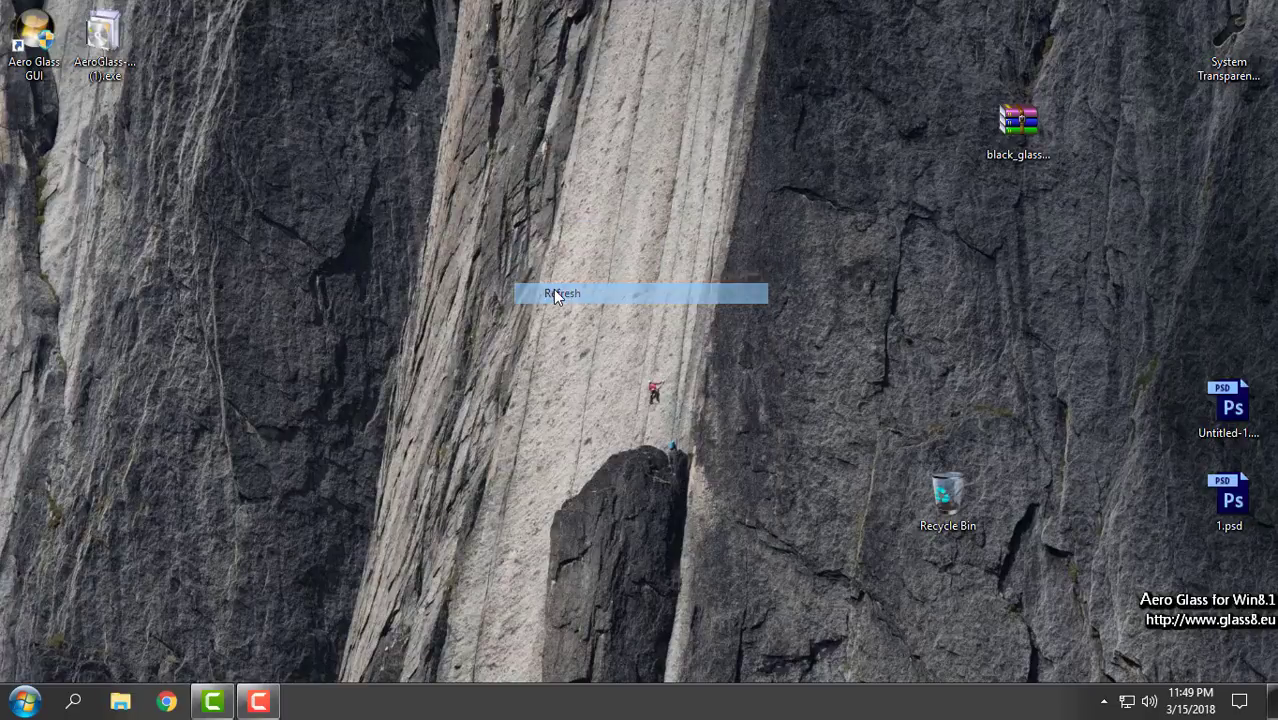
# Move System Transparency.exe to the middle of the desktop and return it to its original spot
pyautogui.moveTo(1228, 38); pyautogui.dragTo(562, 175)
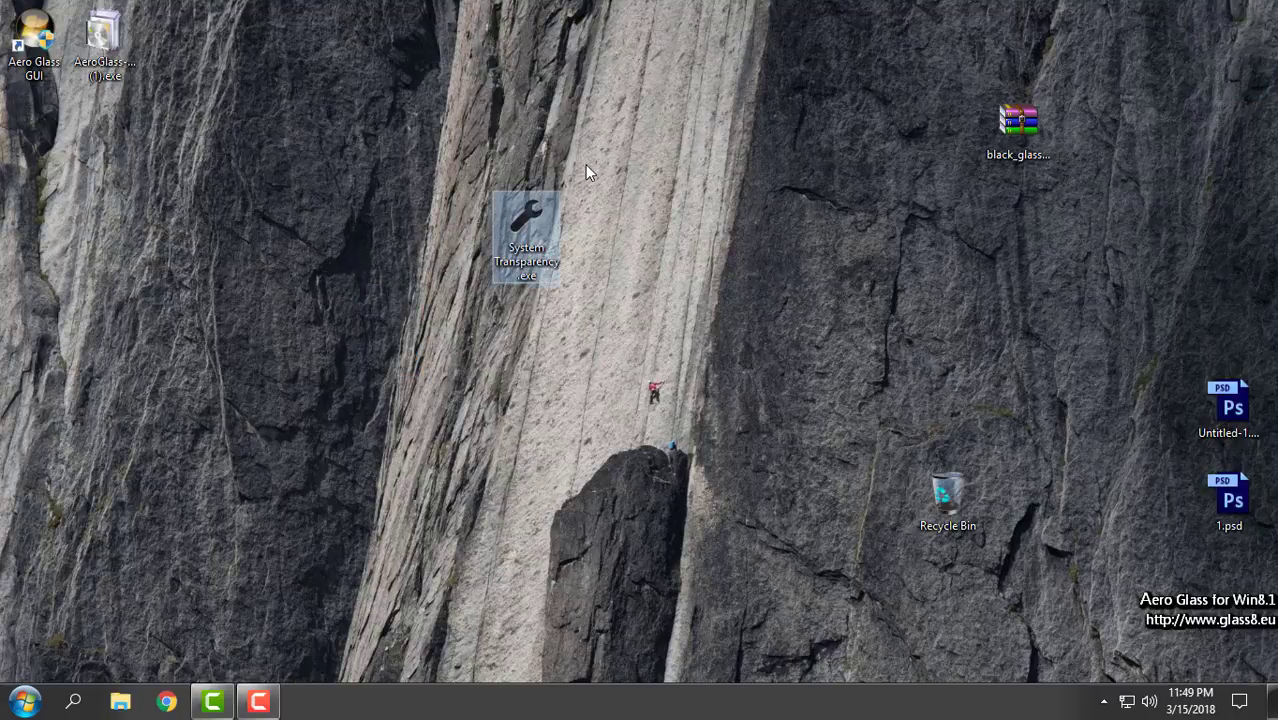
pyautogui.click(588, 168)
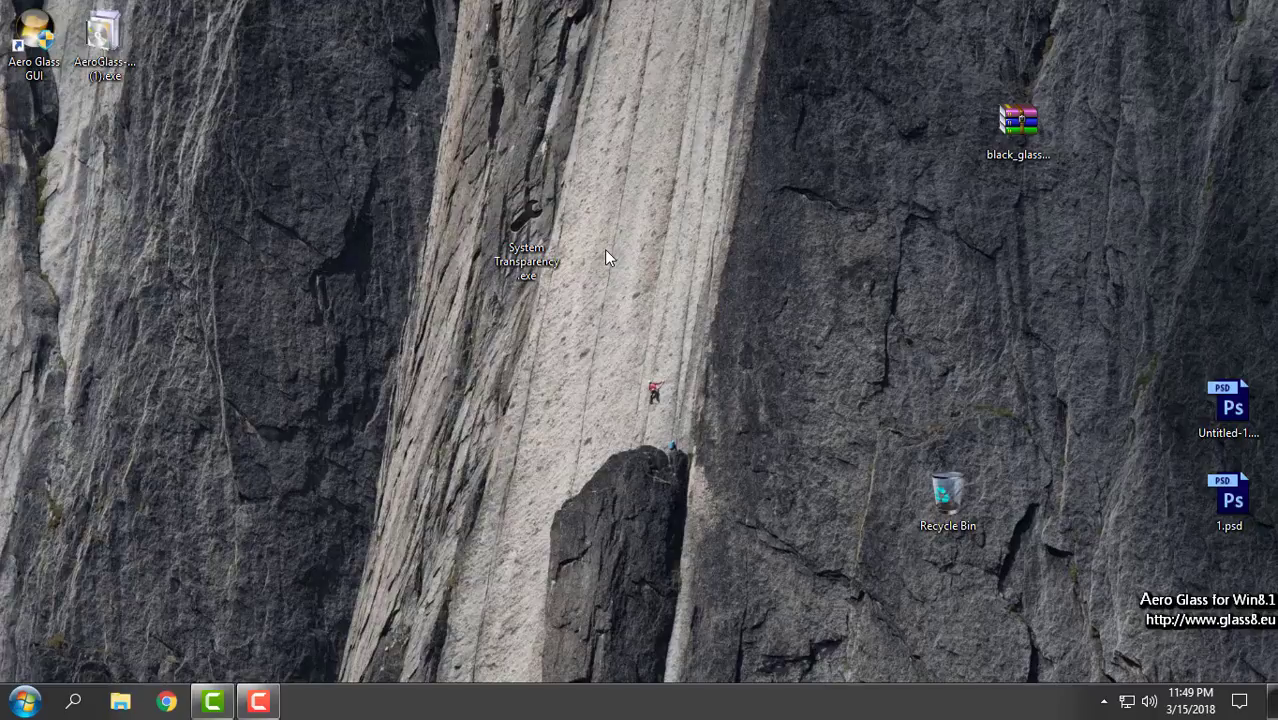
pyautogui.click(531, 256)
pyautogui.moveTo(560, 259); pyautogui.dragTo(1218, 60)
# Move the Black Glass Enhanced archive to a free desktop area, extract it into the folder black_glass_enhanced_v0_5_by_curiouso9 and select that folder
pyautogui.click(1035, 143)
pyautogui.moveTo(1035, 143); pyautogui.dragTo(402, 236)
pyautogui.rightClick(562, 208)
pyautogui.click(386, 245)
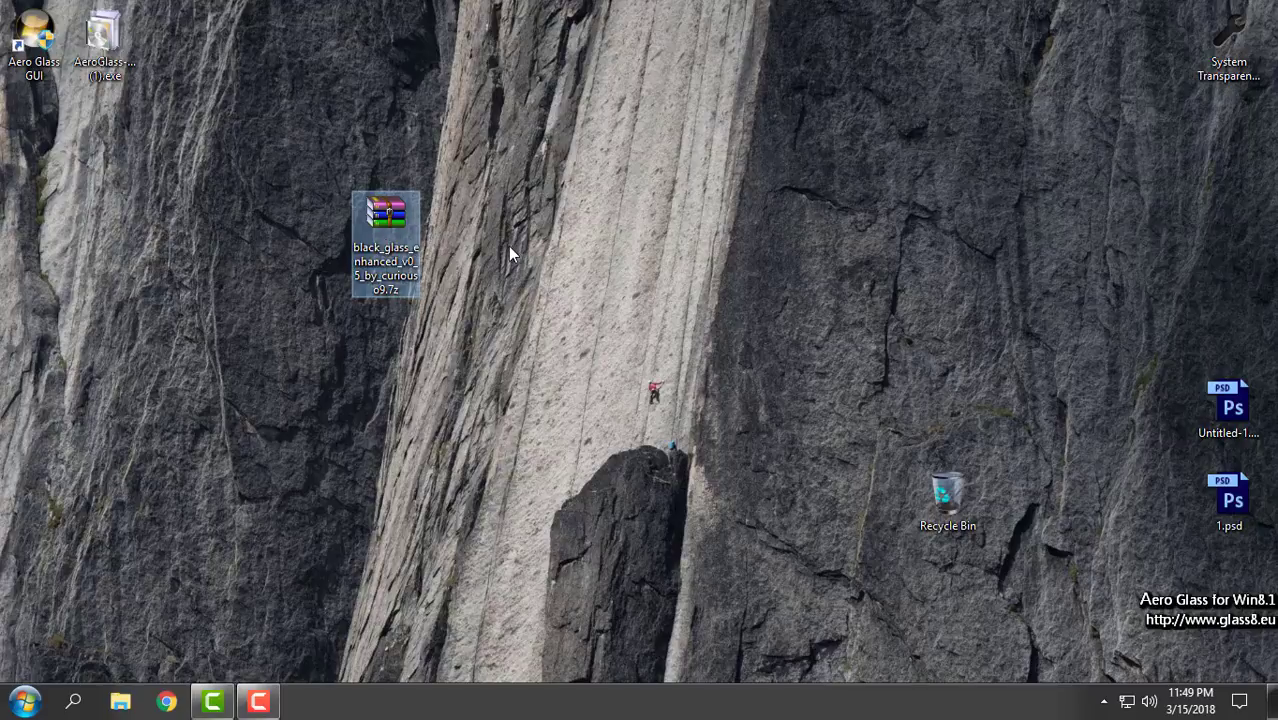
pyautogui.rightClick(384, 214)
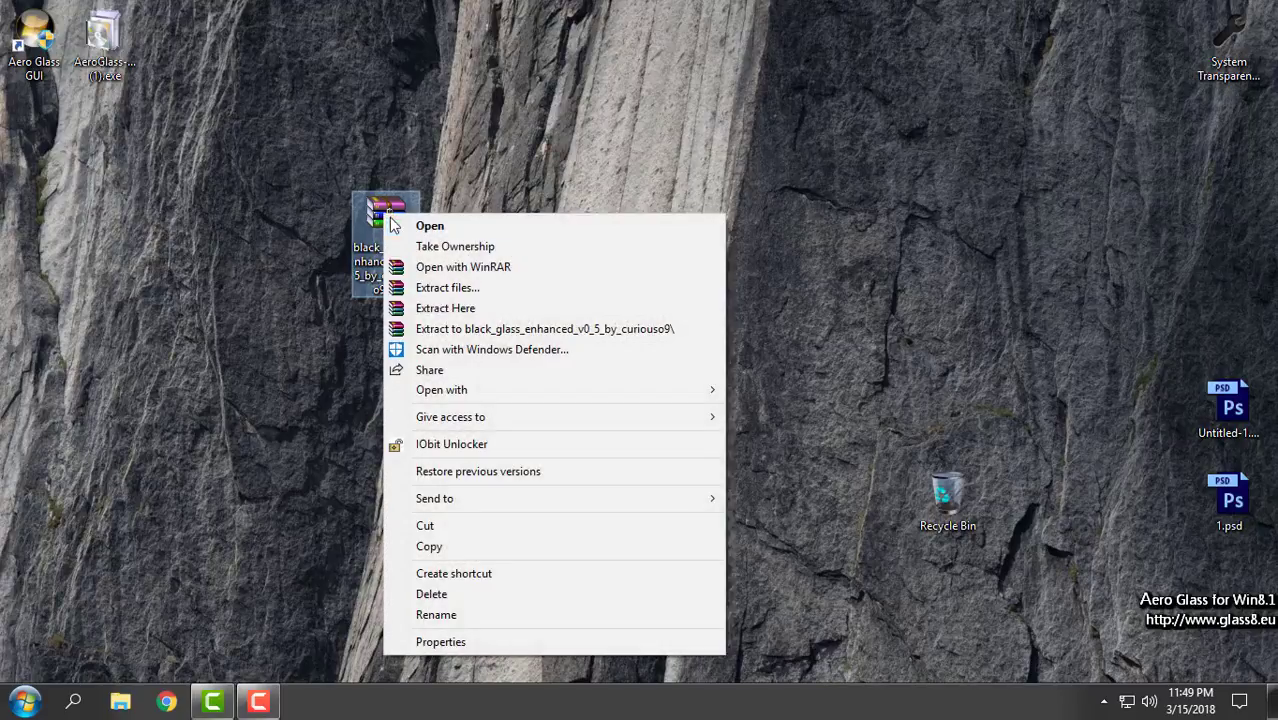
pyautogui.click(488, 330)
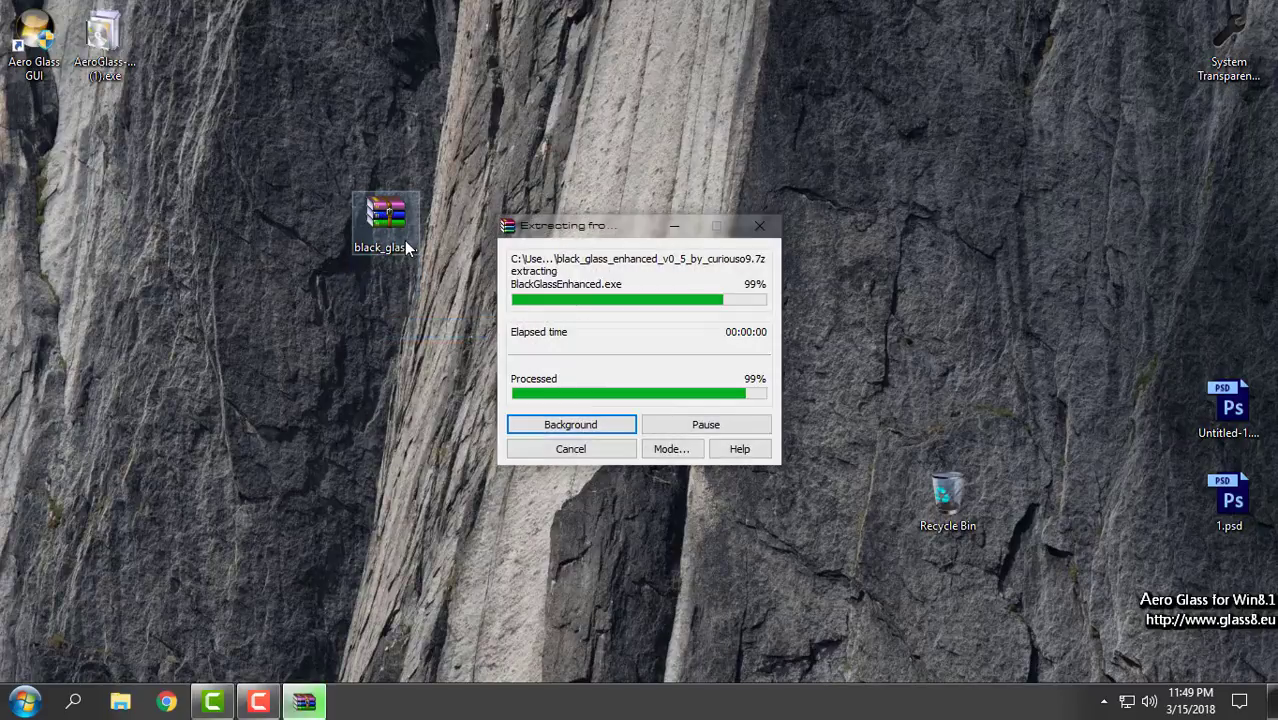
pyautogui.click(57, 153)
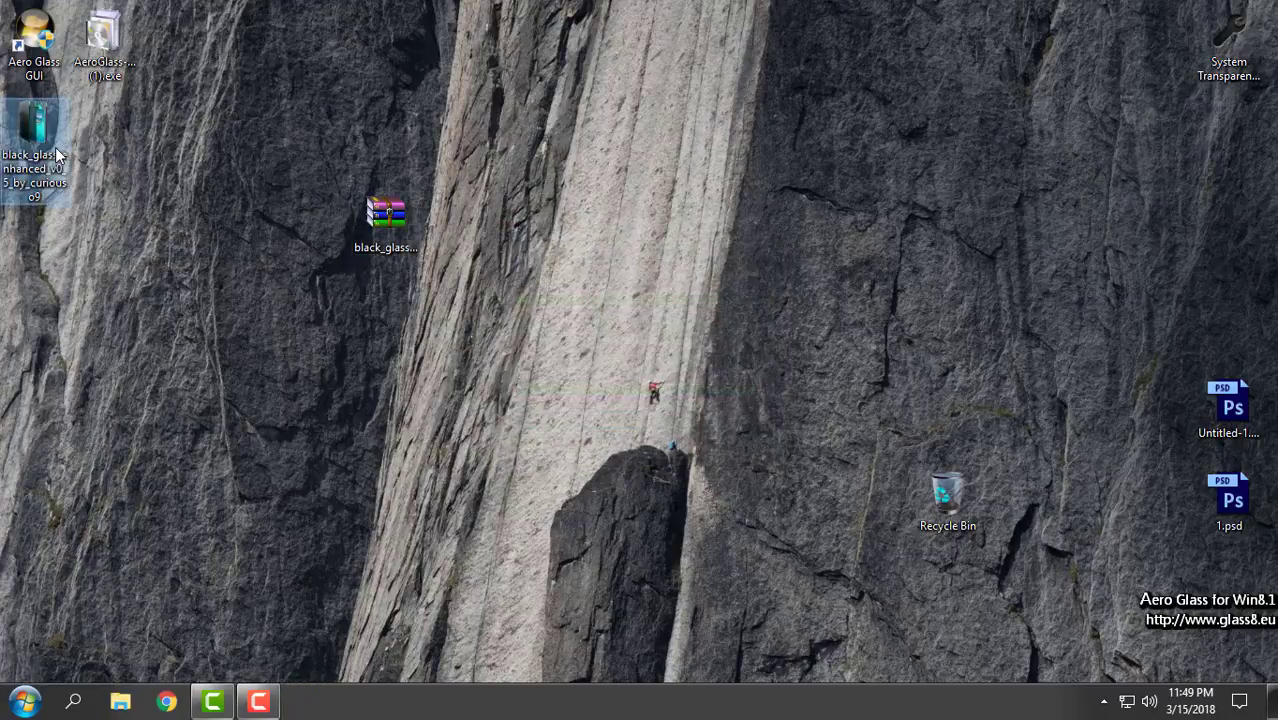
# Open the Black Glass Enhanced v0.5 subfolder of the extracted folder, select BlackGlassEnhanced.exe and close the window
pyautogui.doubleClick(57, 153)
pyautogui.click(470, 215)
pyautogui.press('F2')
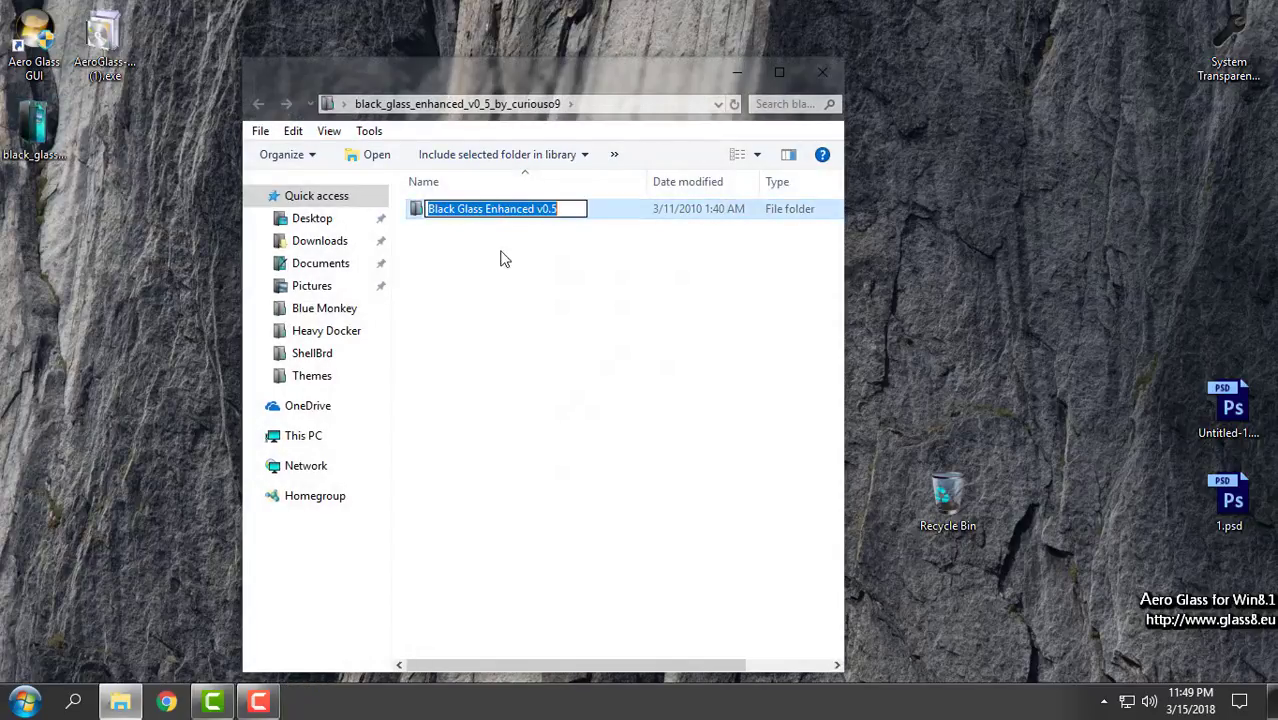
pyautogui.click(505, 259)
pyautogui.doubleClick(470, 222)
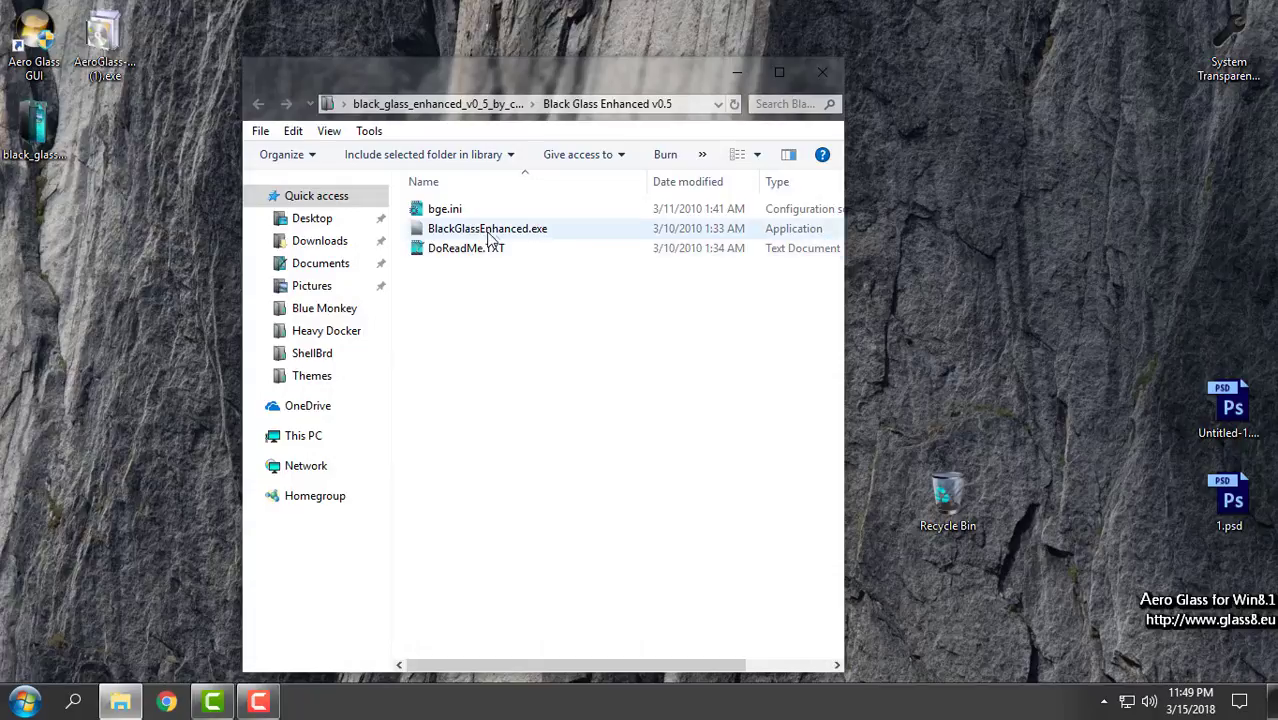
pyautogui.click(490, 234)
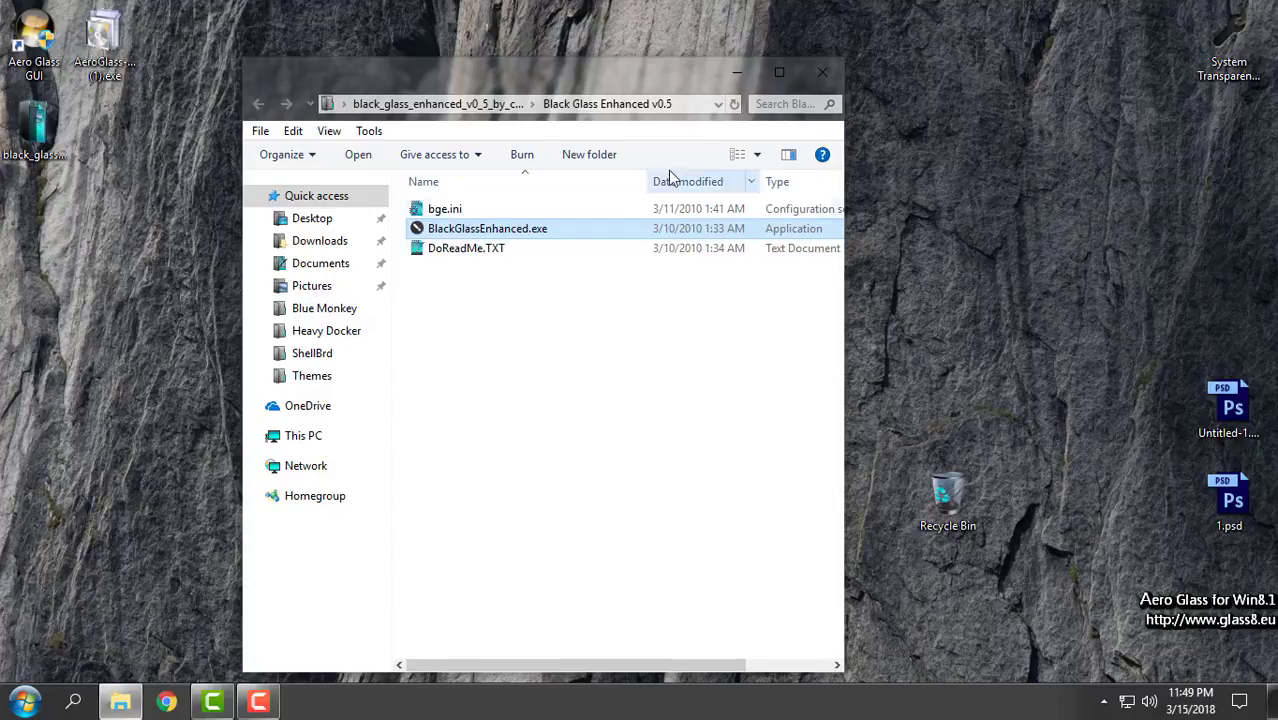
pyautogui.click(822, 72)
# Open the desktop personalization settings and apply the Annihilation theme from the list of themes
pyautogui.rightClick(603, 207)
pyautogui.click(664, 536)
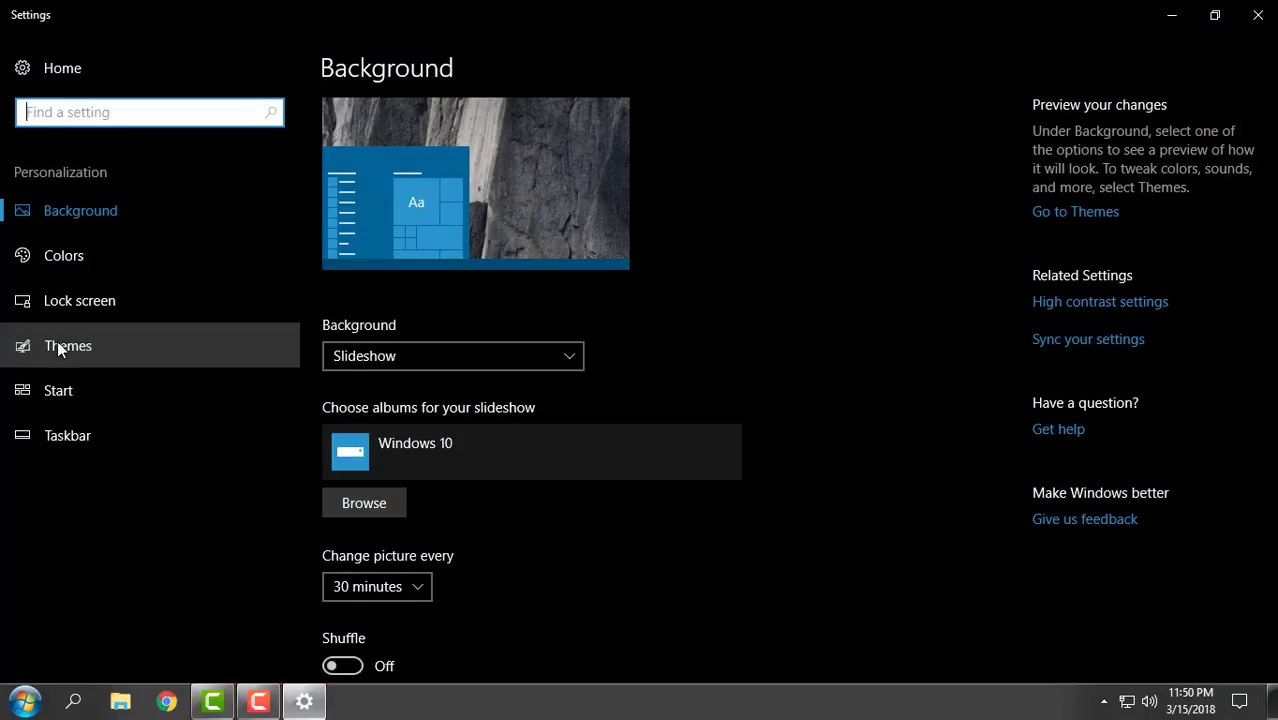
pyautogui.click(58, 344)
pyautogui.scroll(-3, 745, 322)
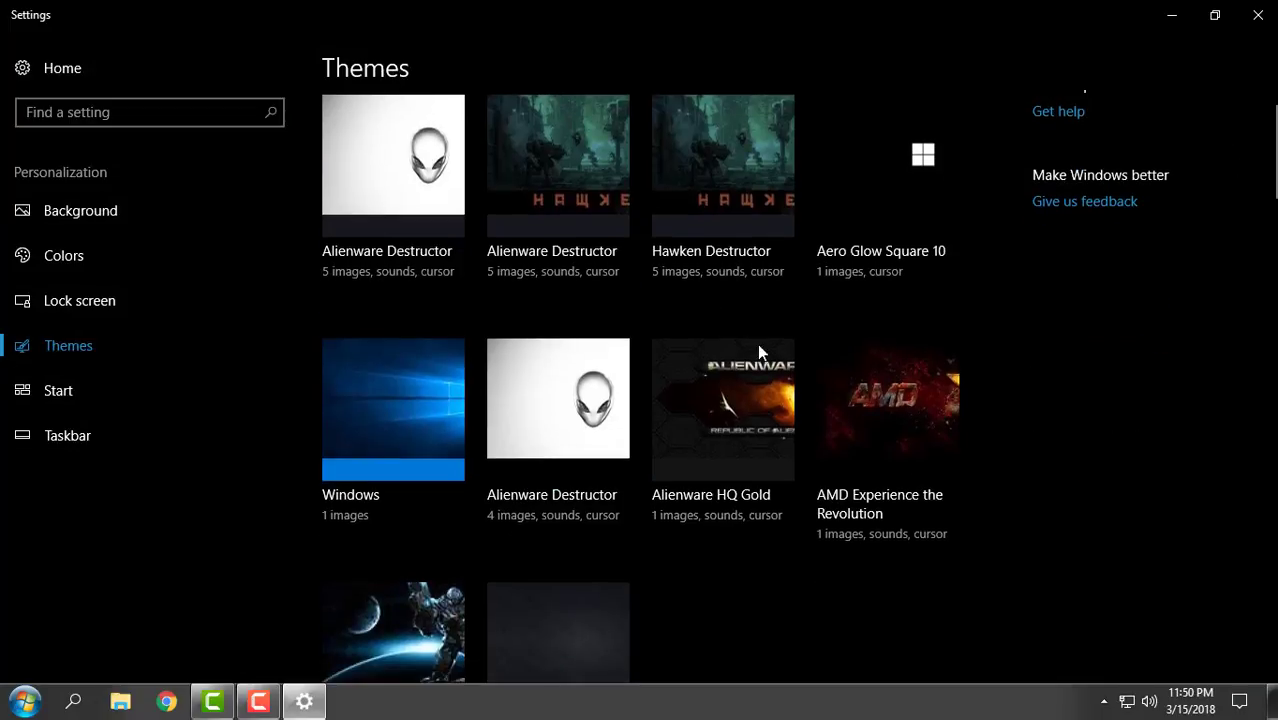
pyautogui.scroll(-5, 734, 425)
pyautogui.scroll(2, 734, 425)
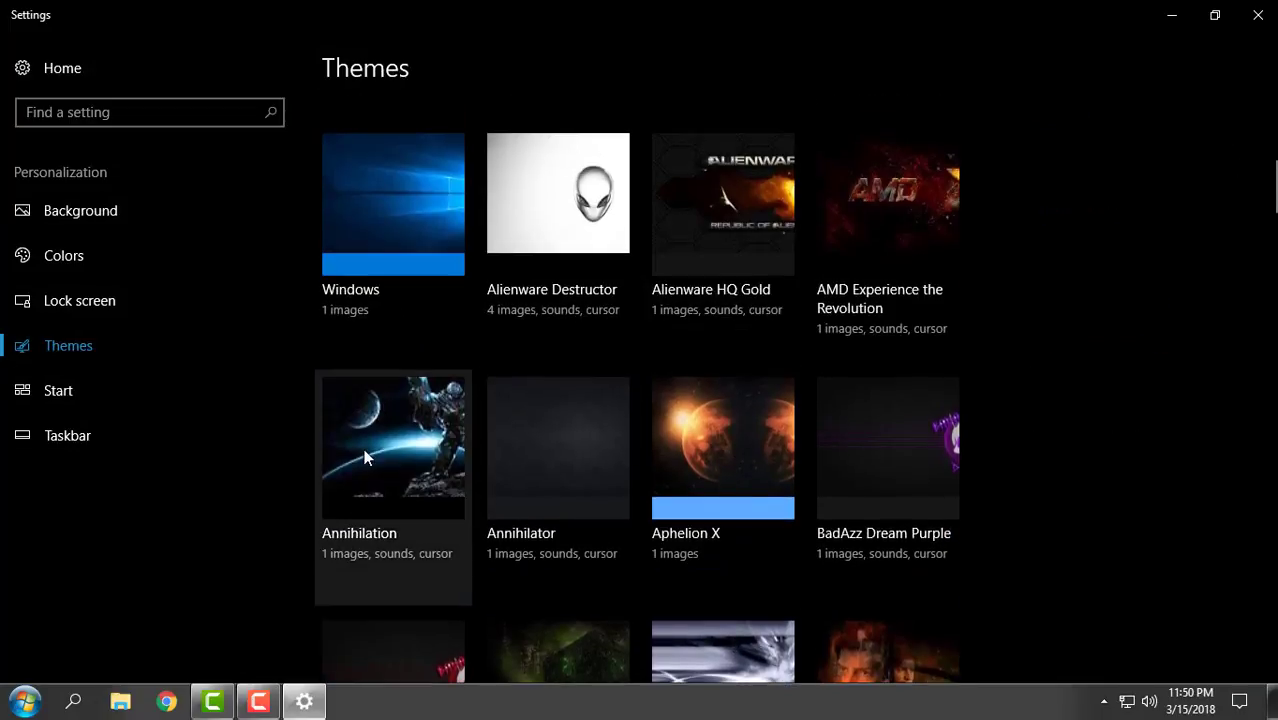
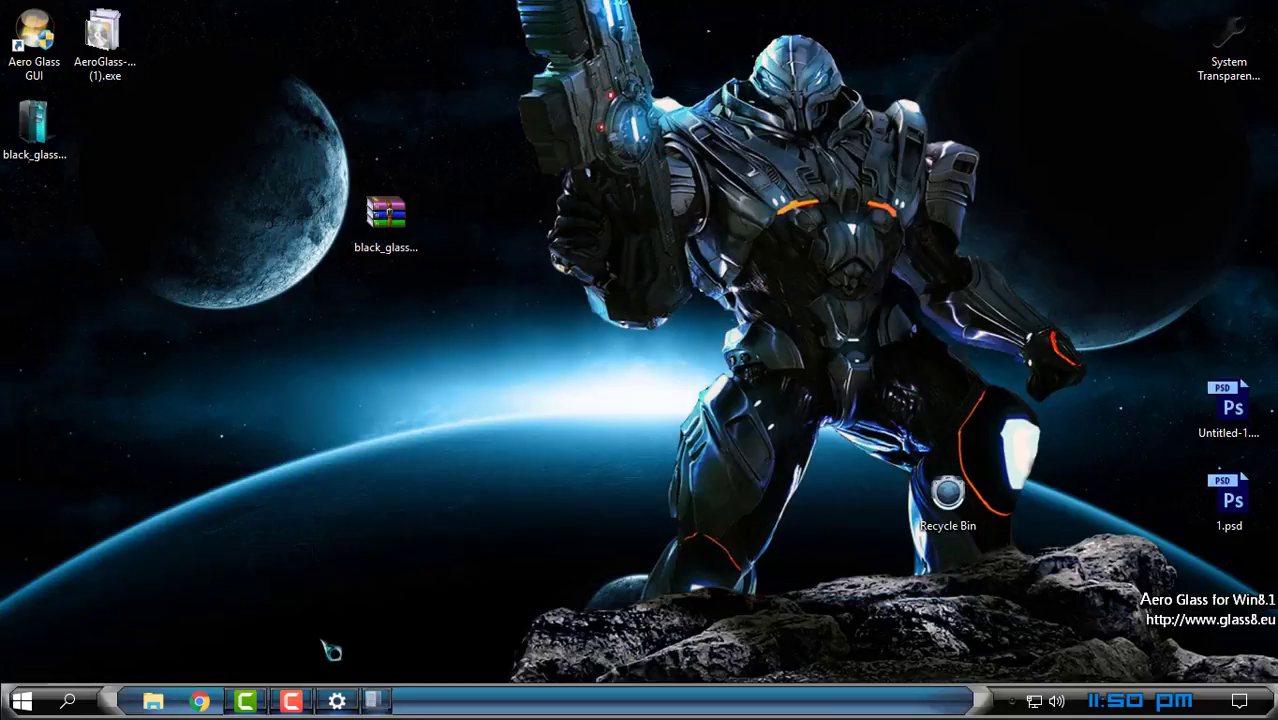
# Show This PC in File Explorer, widen the window, collapse the Folders group and close it
pyautogui.moveTo(646, 91); pyautogui.dragTo(777, 63)
pyautogui.click(510, 414)
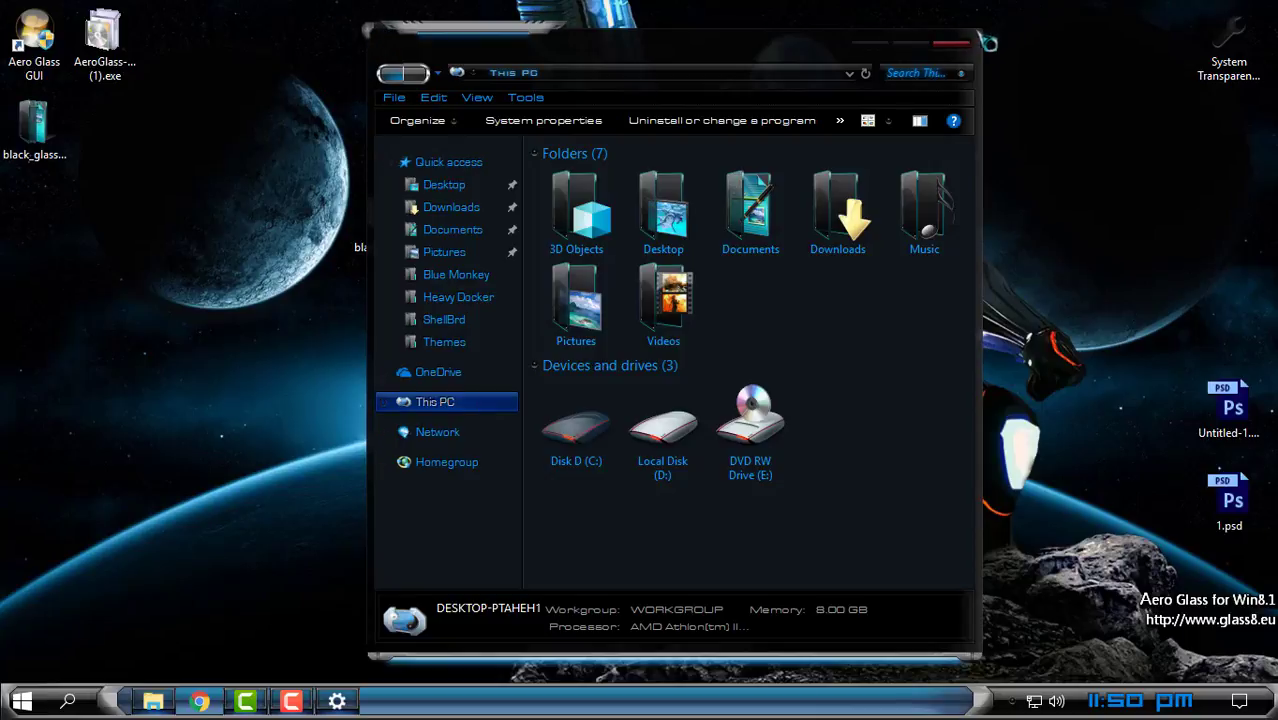
pyautogui.moveTo(996, 45); pyautogui.dragTo(1195, 98)
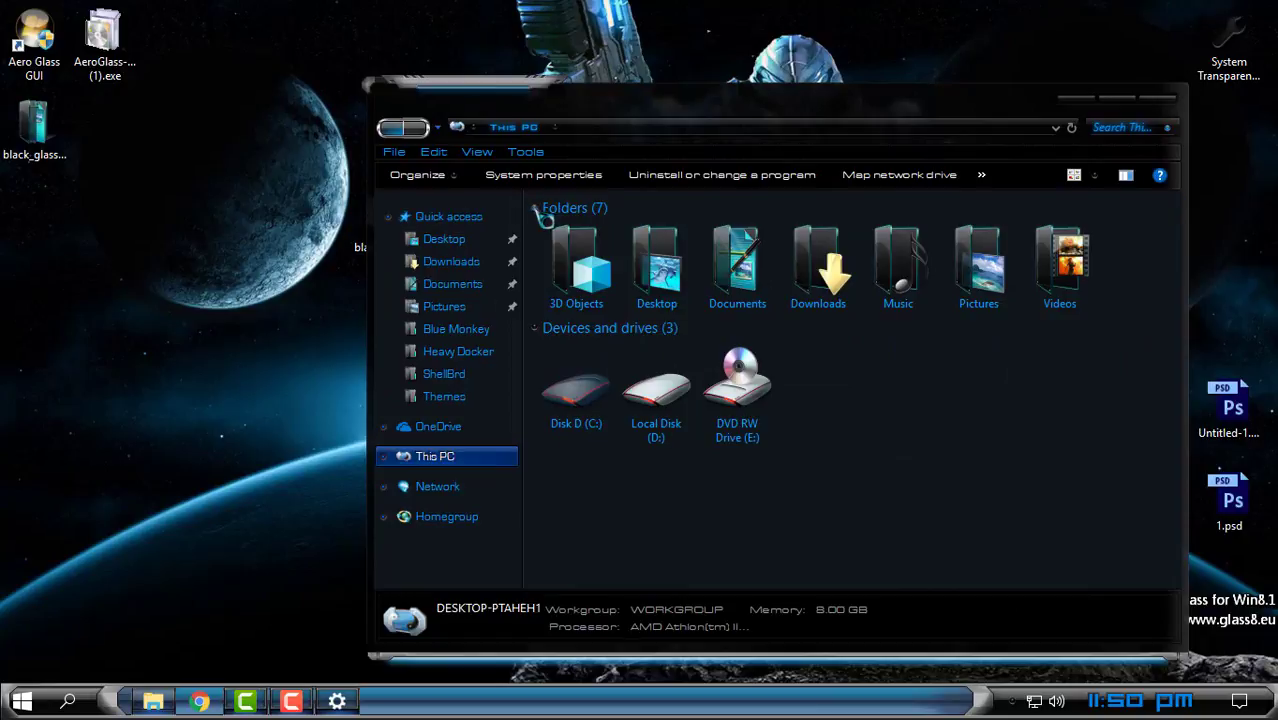
pyautogui.click(575, 208)
pyautogui.click(1163, 99)
# Run BlackGlassEnhanced.exe from the Black Glass Enhanced v0.5 folder and close the folder window
pyautogui.doubleClick(50, 150)
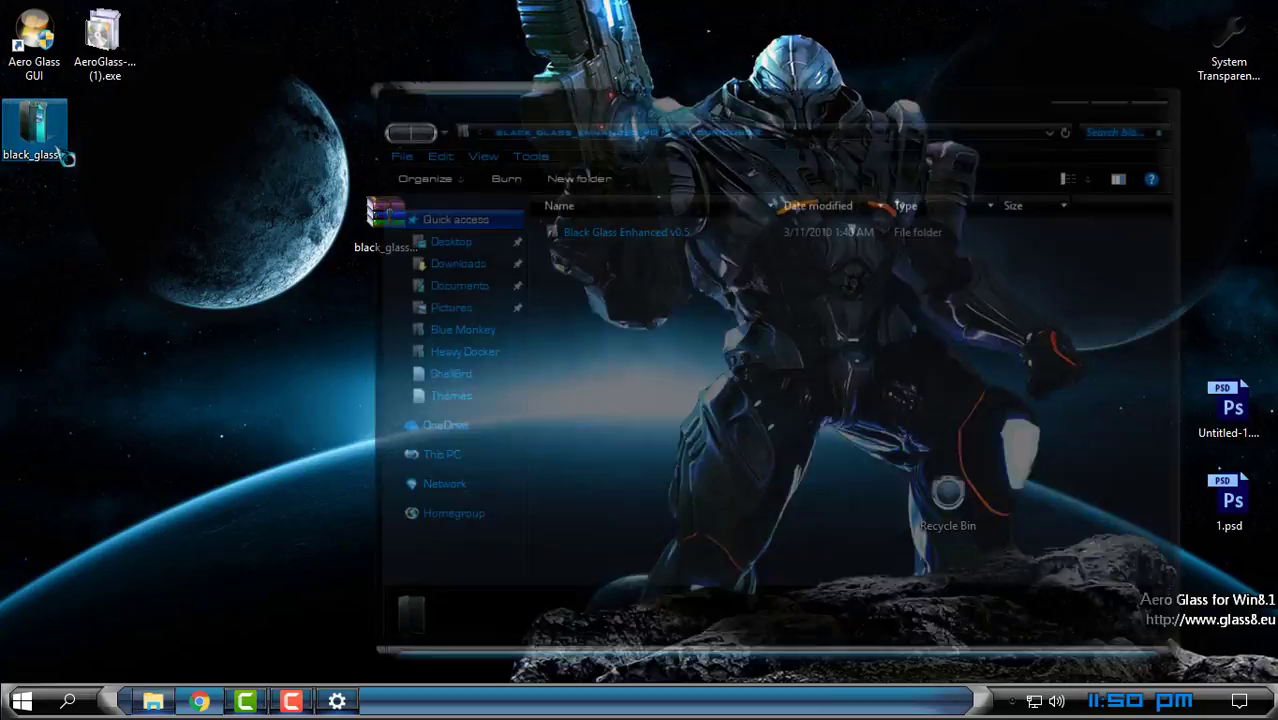
pyautogui.doubleClick(568, 235)
pyautogui.doubleClick(625, 249)
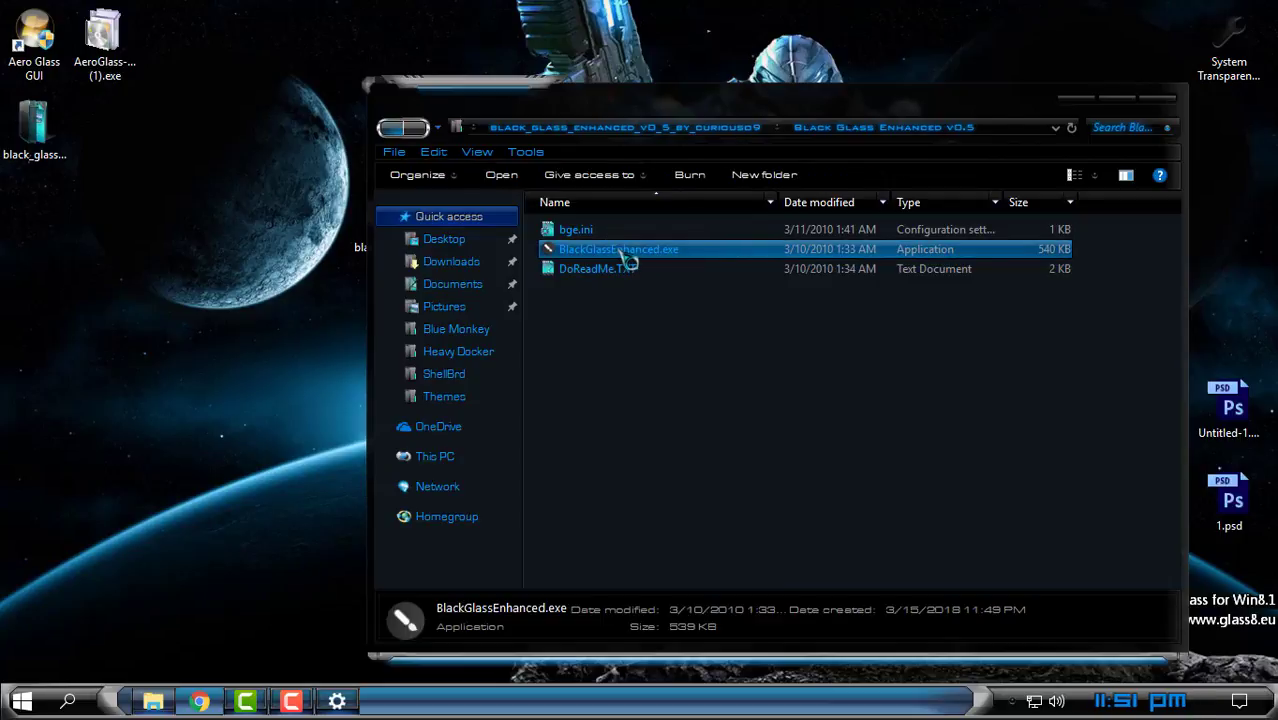
pyautogui.click(1166, 104)
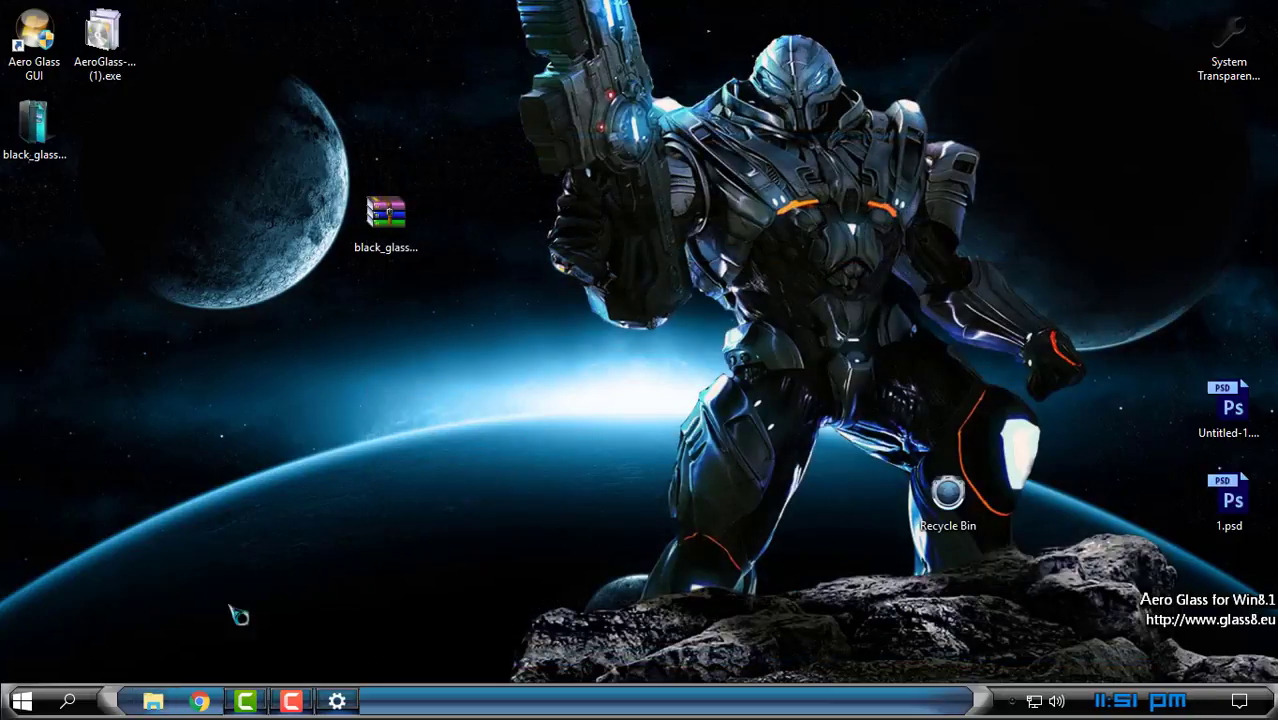
# Open File Explorer at This PC and examine the glass effect while moving, maximizing and restoring the window
pyautogui.click(153, 703)
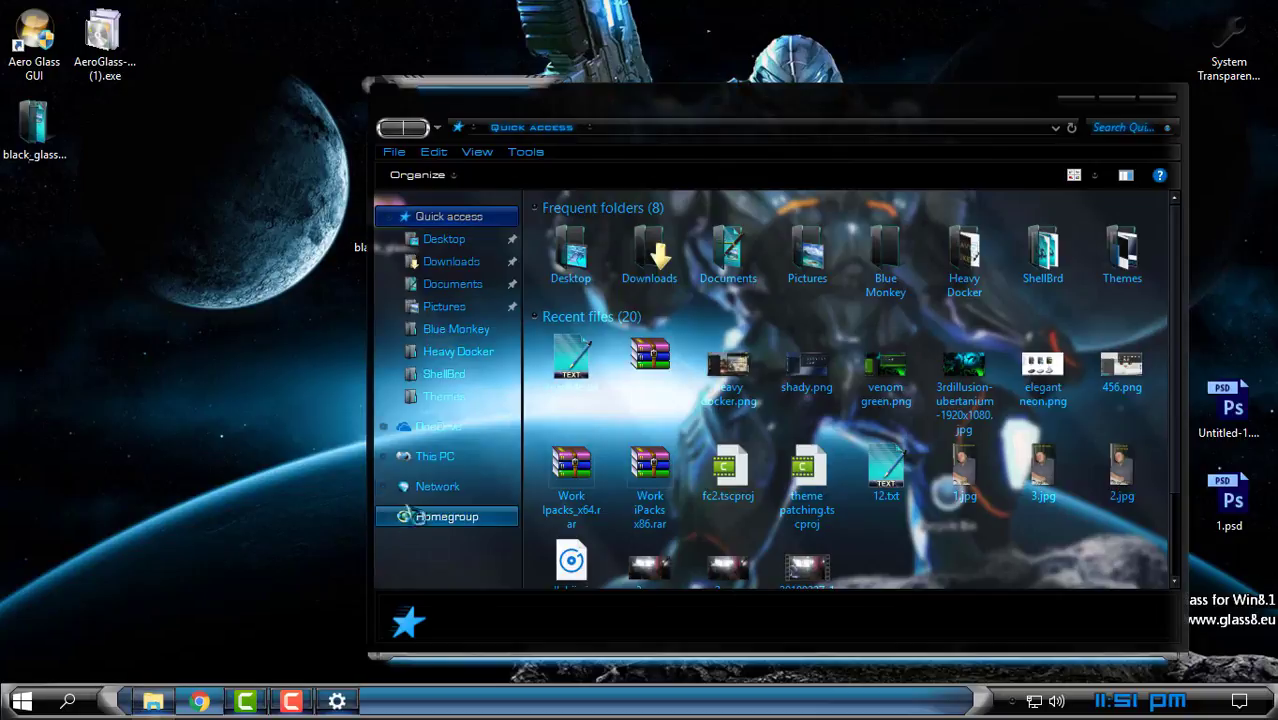
pyautogui.click(455, 458)
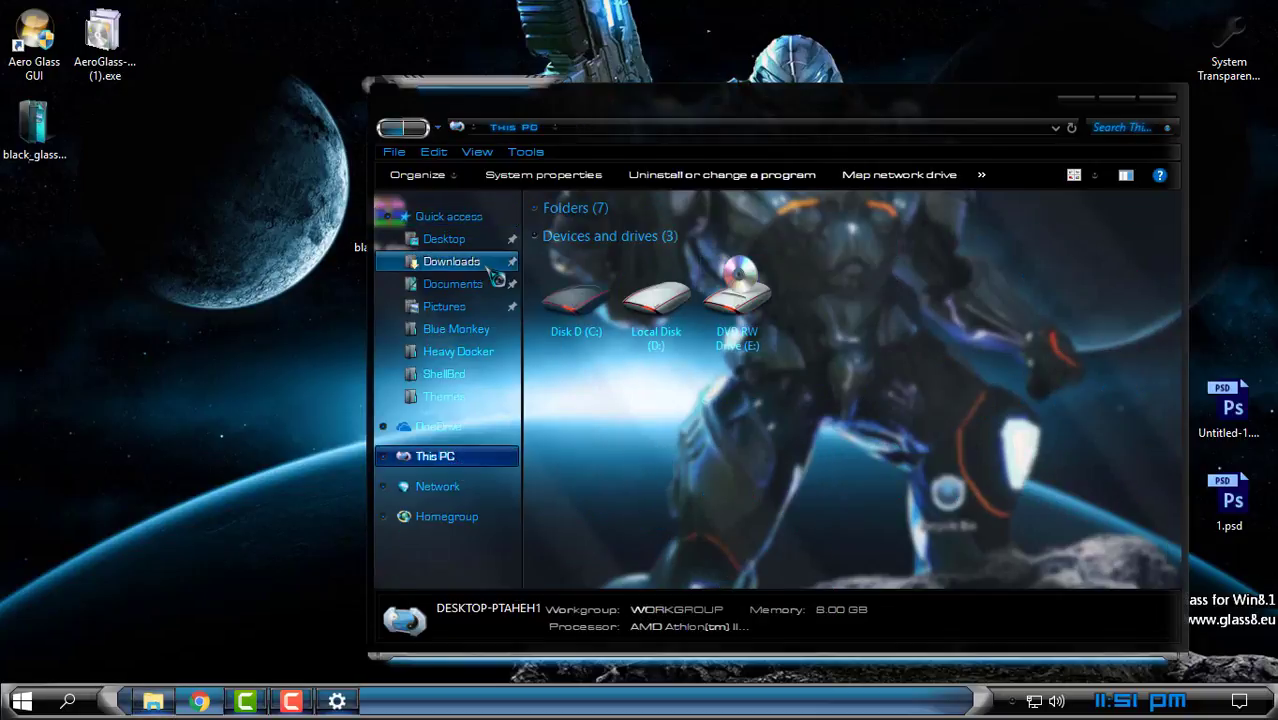
pyautogui.moveTo(702, 128); pyautogui.dragTo(594, 75)
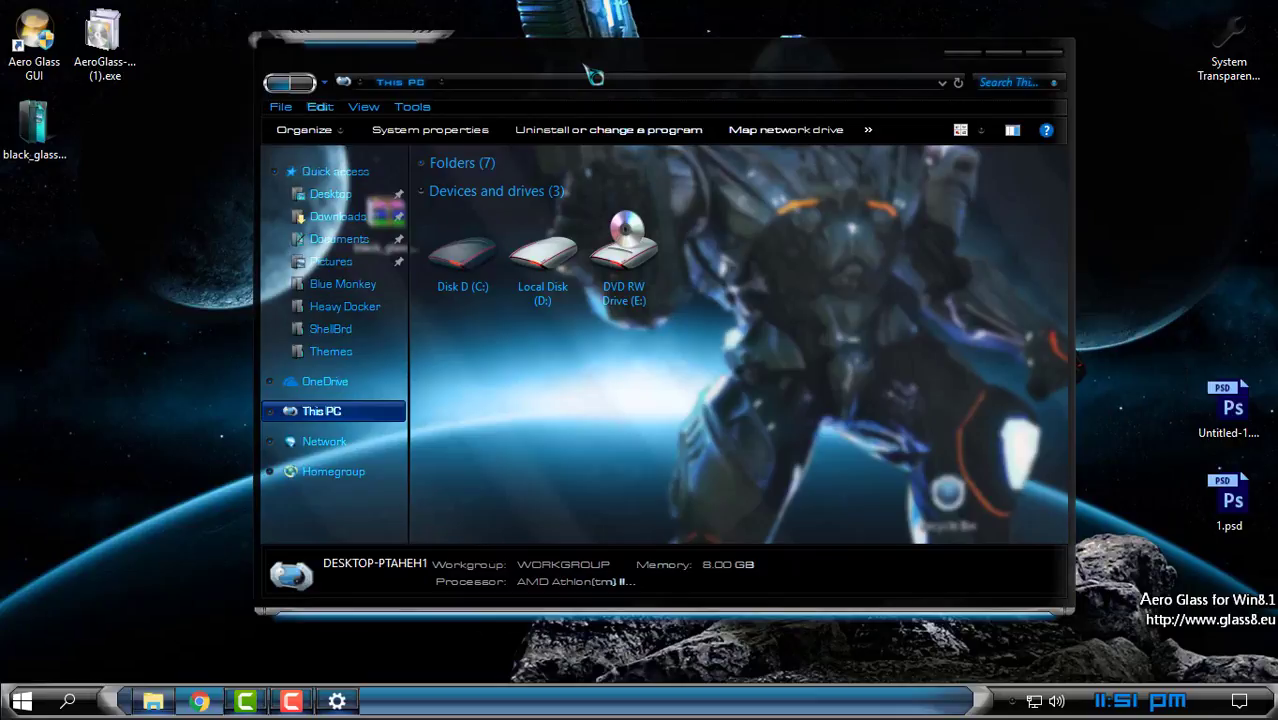
pyautogui.click(1000, 52)
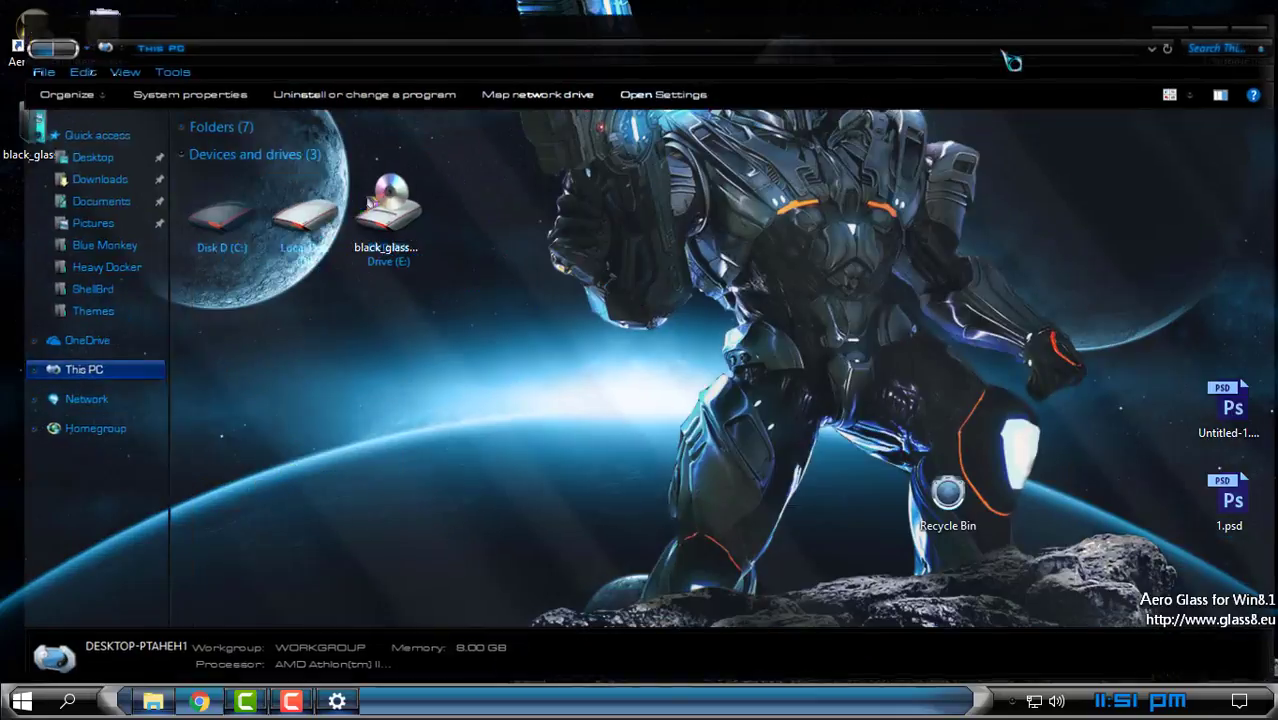
pyautogui.moveTo(686, 14); pyautogui.dragTo(711, 65)
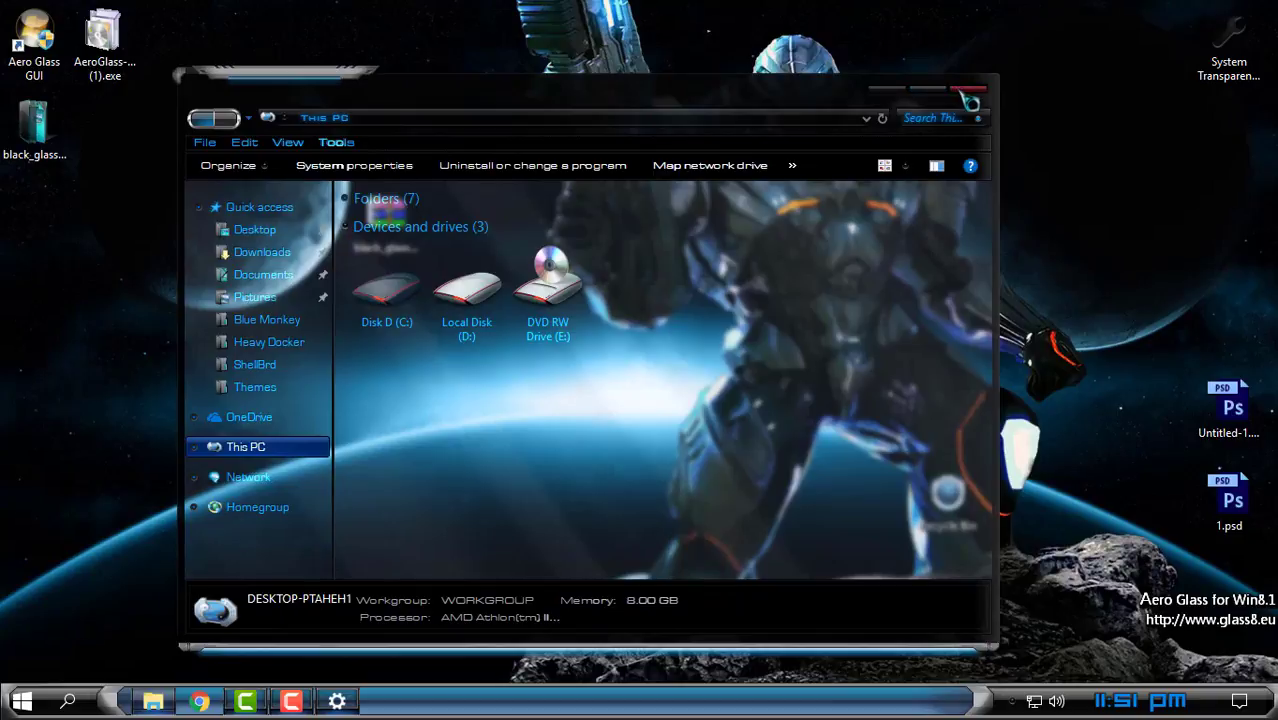
pyautogui.click(35, 125)
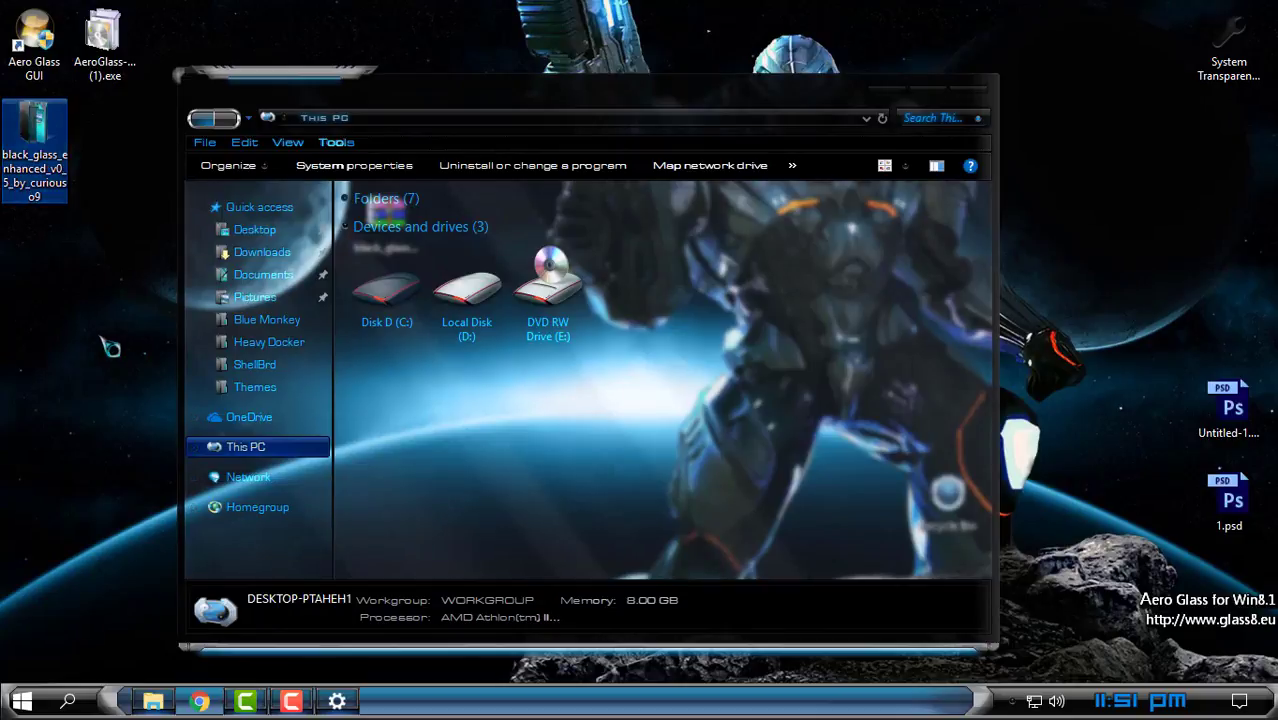
# Check the glass effect again by moving, maximizing and restoring This PC, close it and refresh the desktop
pyautogui.moveTo(948, 100); pyautogui.dragTo(643, 99)
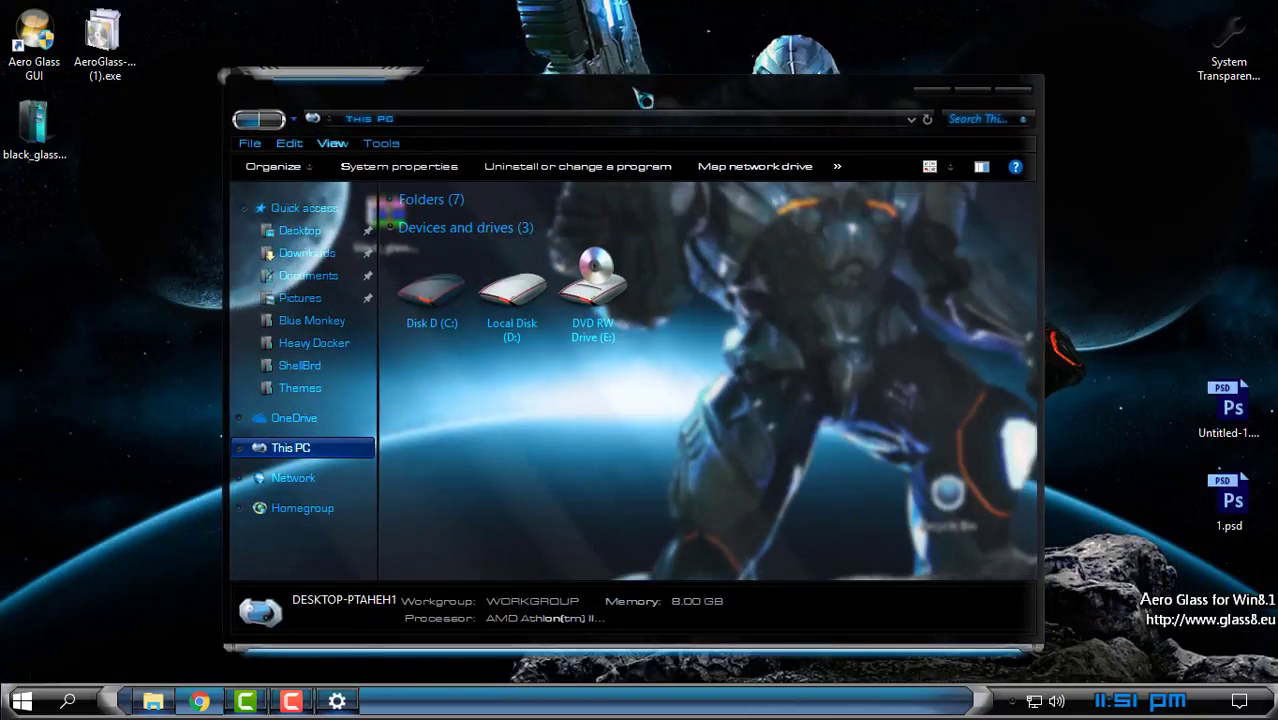
pyautogui.click(972, 89)
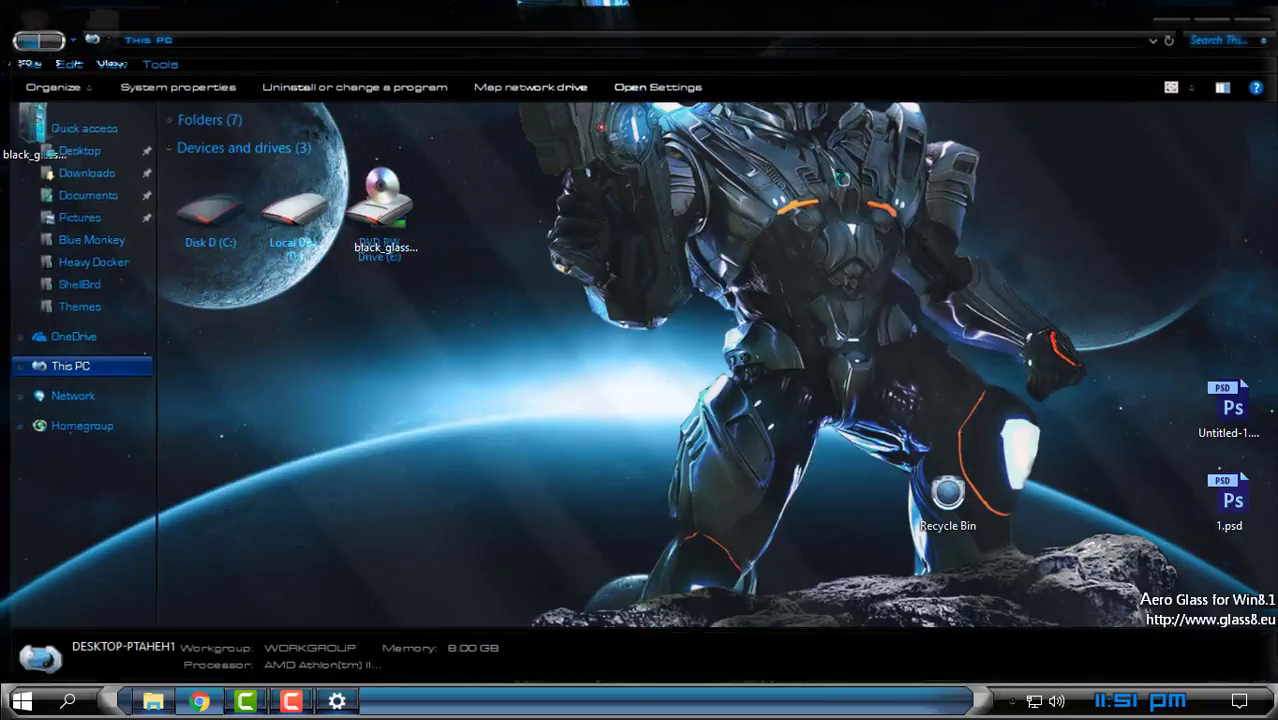
pyautogui.moveTo(557, 52); pyautogui.dragTo(614, 60)
pyautogui.moveTo(748, 36); pyautogui.dragTo(633, 78)
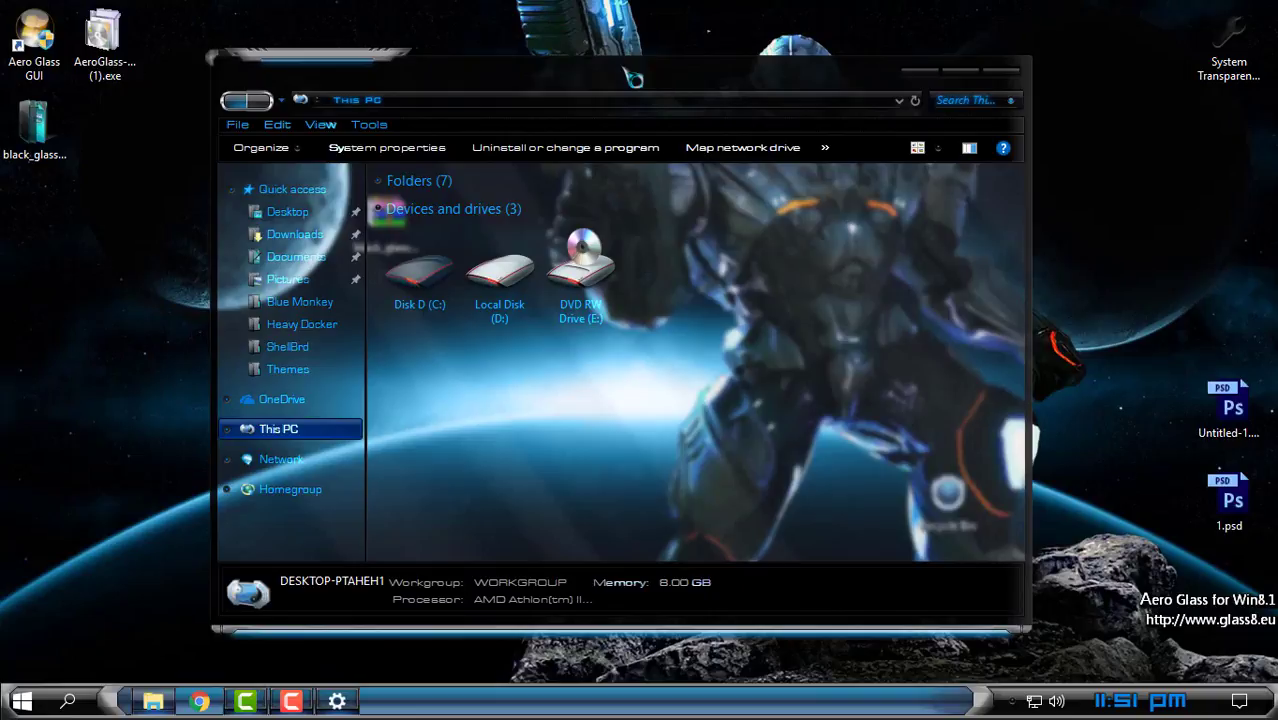
pyautogui.click(1012, 88)
pyautogui.rightClick(438, 250)
pyautogui.click(470, 320)
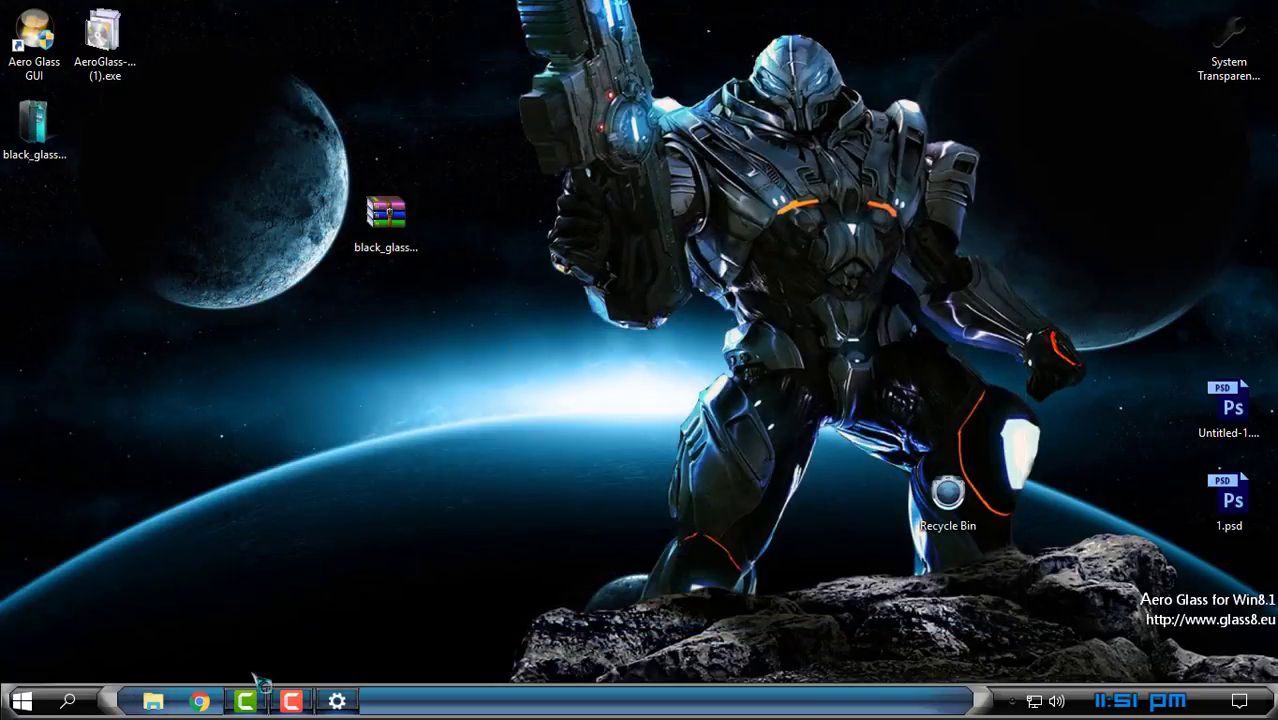
# Reopen This PC to view its transparent background, close it, refresh the desktop and select the Aero Glass GUI shortcut
pyautogui.click(152, 703)
pyautogui.click(322, 432)
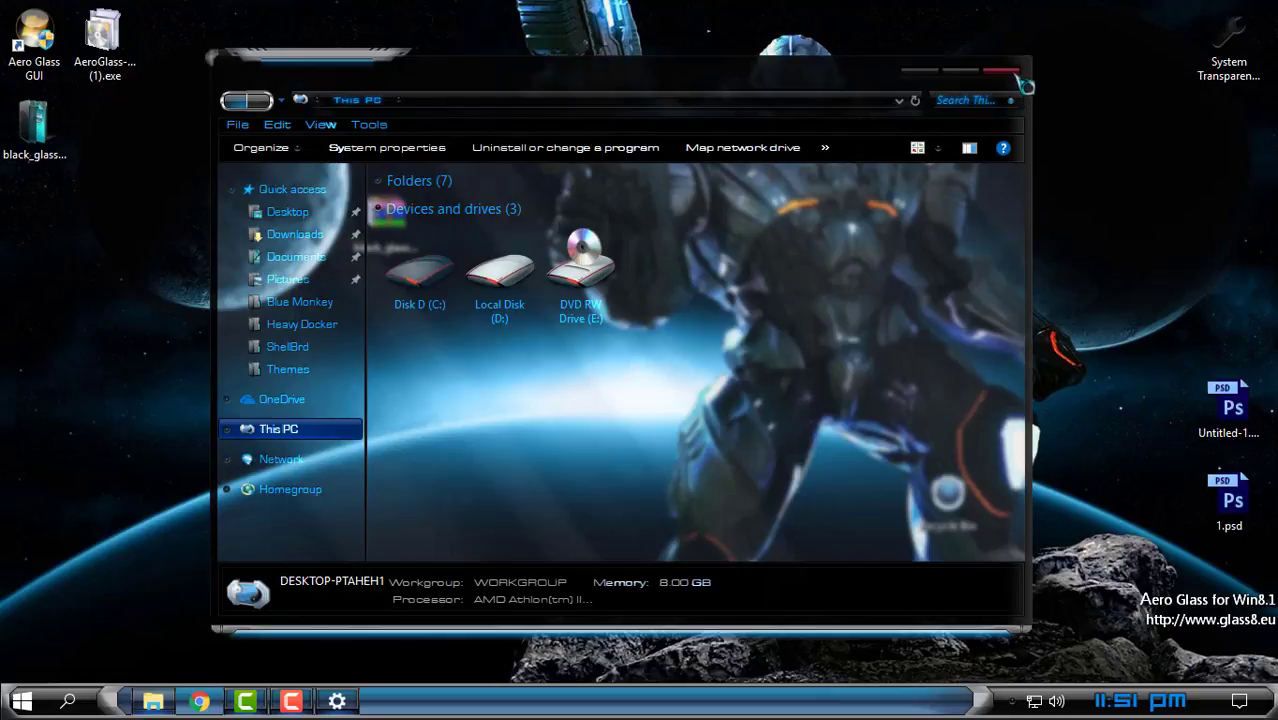
pyautogui.click(1012, 74)
pyautogui.rightClick(884, 114)
pyautogui.click(930, 185)
pyautogui.click(34, 45)
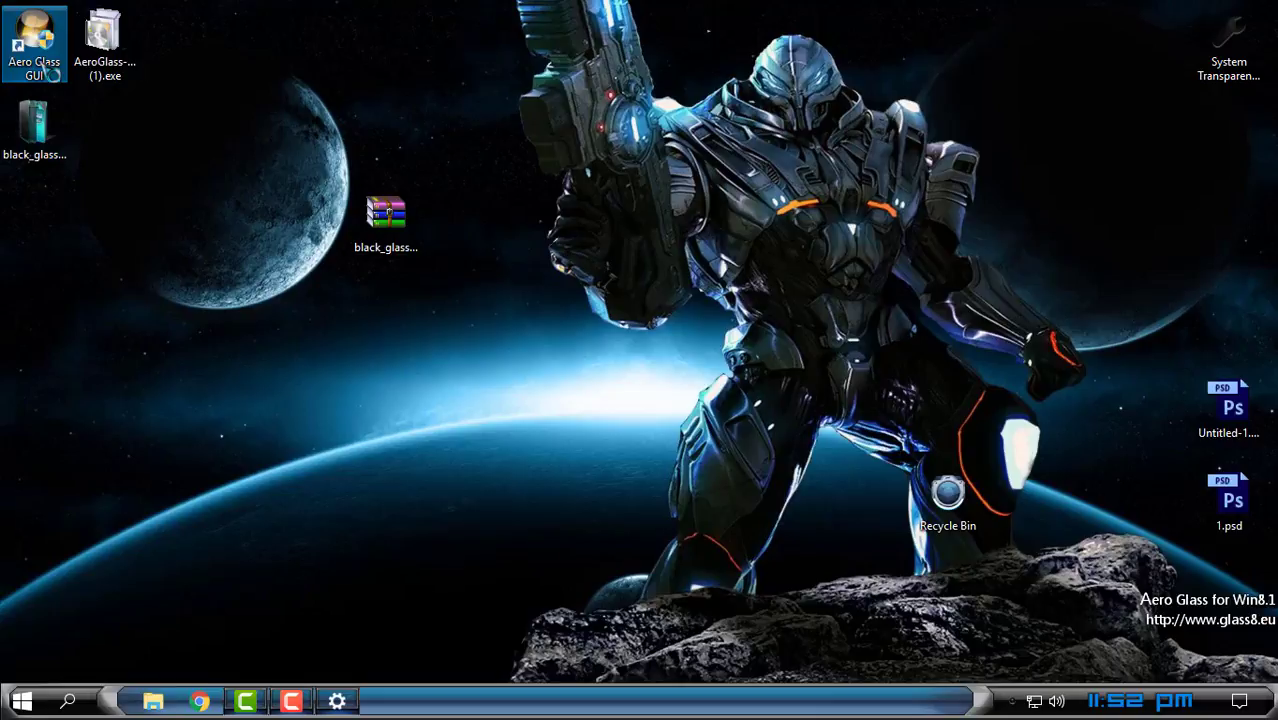
# Open This PC in File Explorer once more, move the window over the wallpaper and close it
pyautogui.click(152, 704)
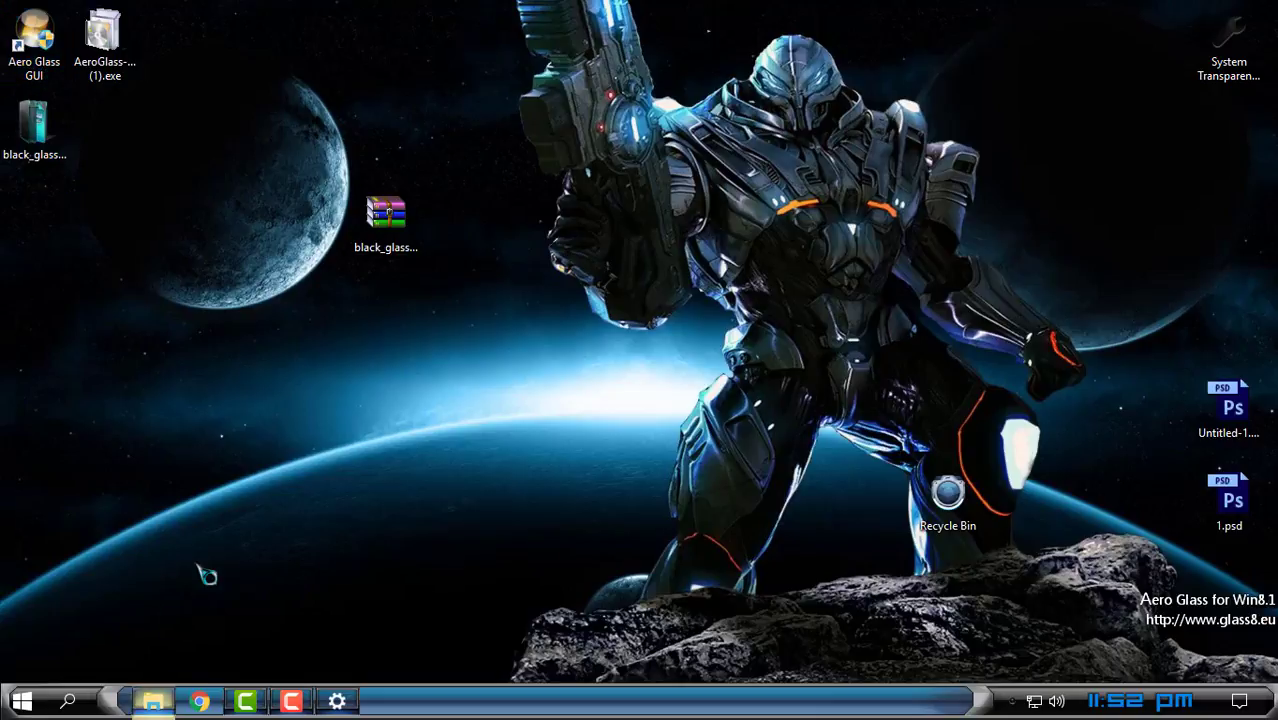
pyautogui.click(278, 429)
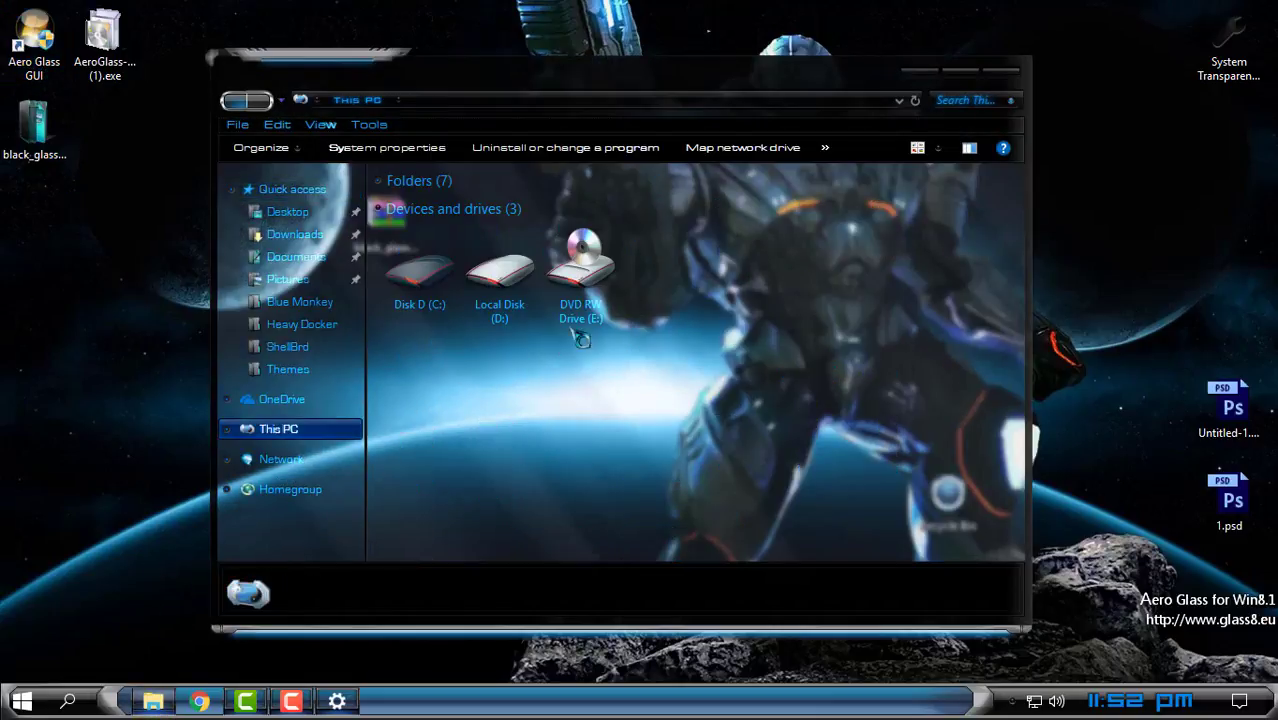
pyautogui.moveTo(758, 88); pyautogui.dragTo(816, 104)
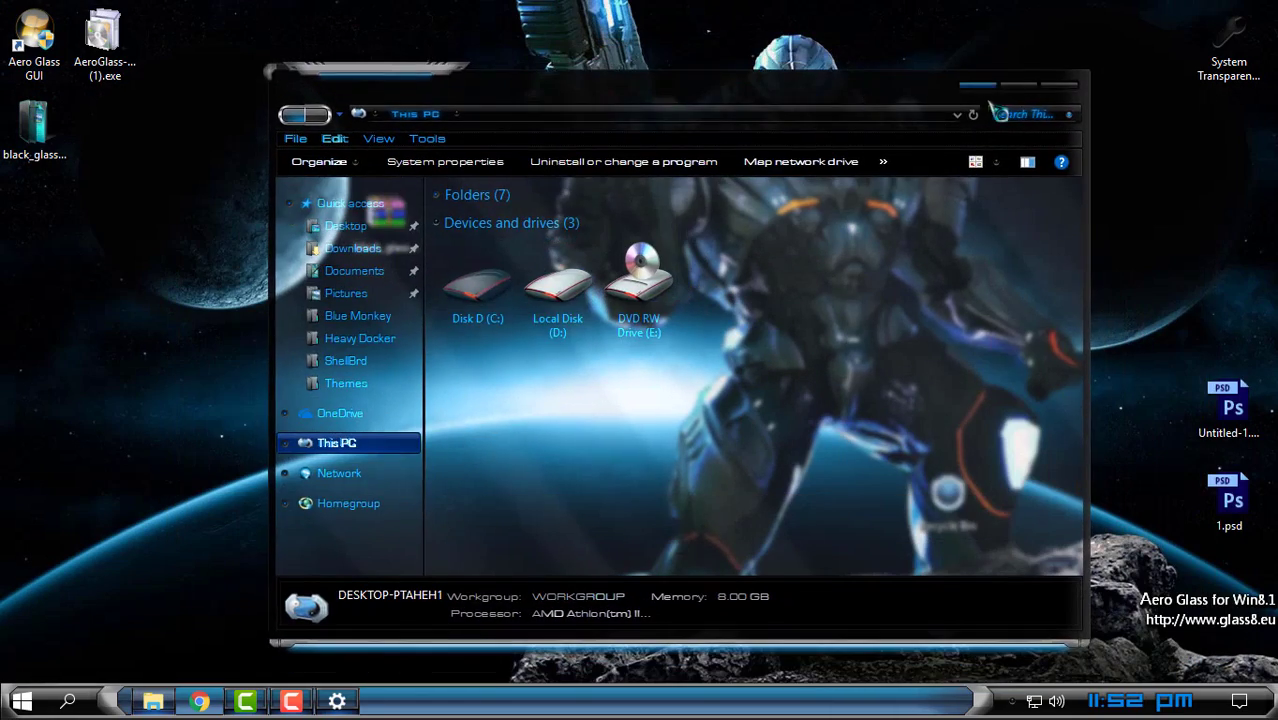
pyautogui.click(1066, 96)
# Open the desktop personalization settings and apply the HUD Machine Blue theme
pyautogui.rightClick(658, 222)
pyautogui.click(690, 465)
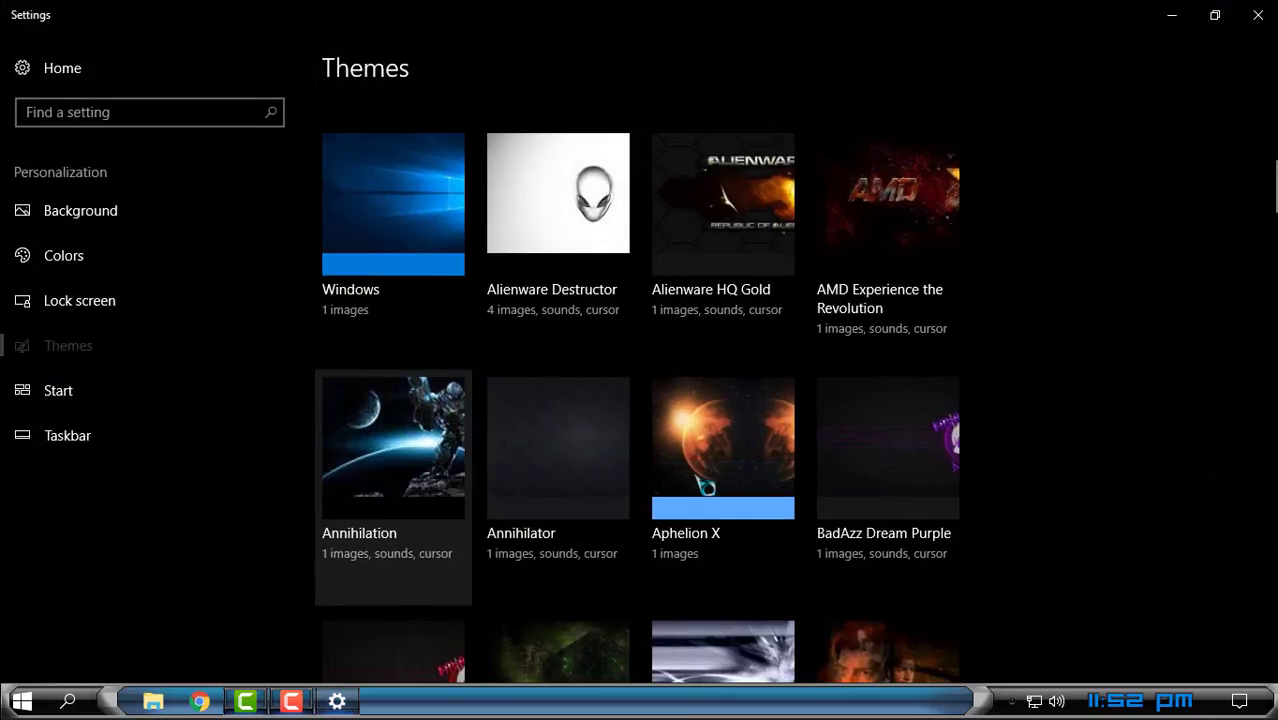
pyautogui.click(155, 358)
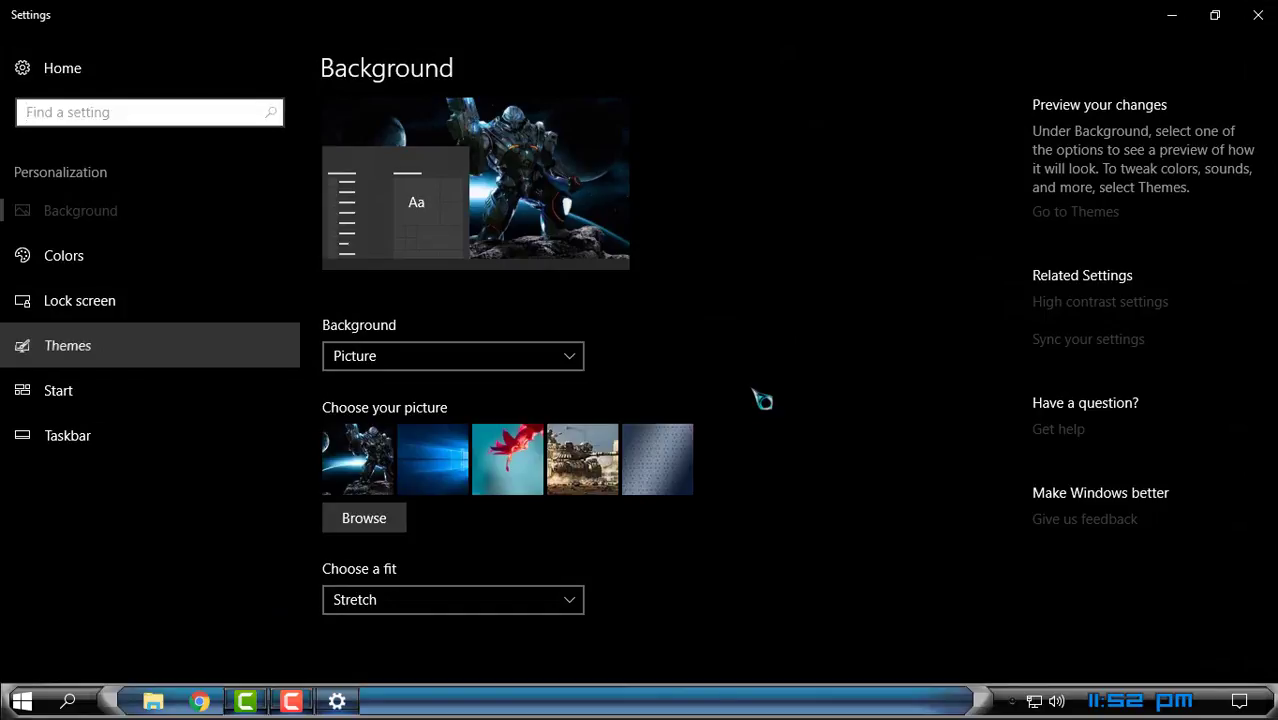
pyautogui.scroll(-10, 762, 400)
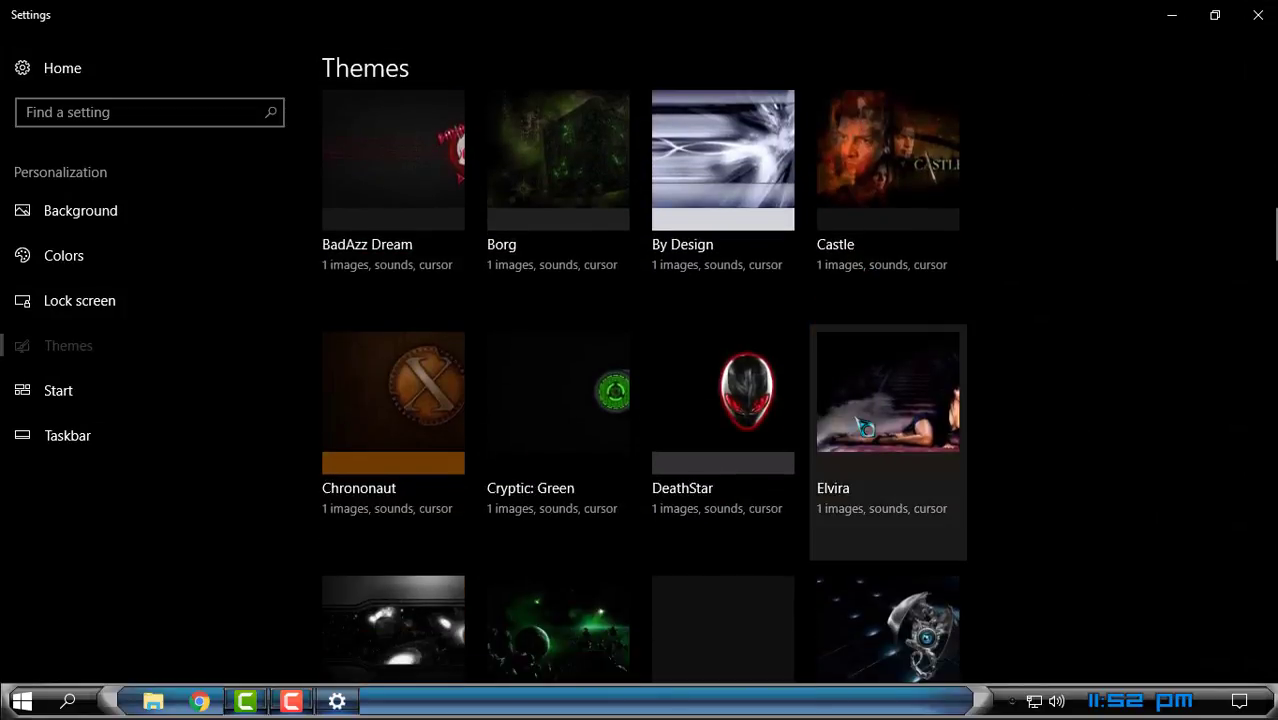
pyautogui.scroll(-6, 973, 434)
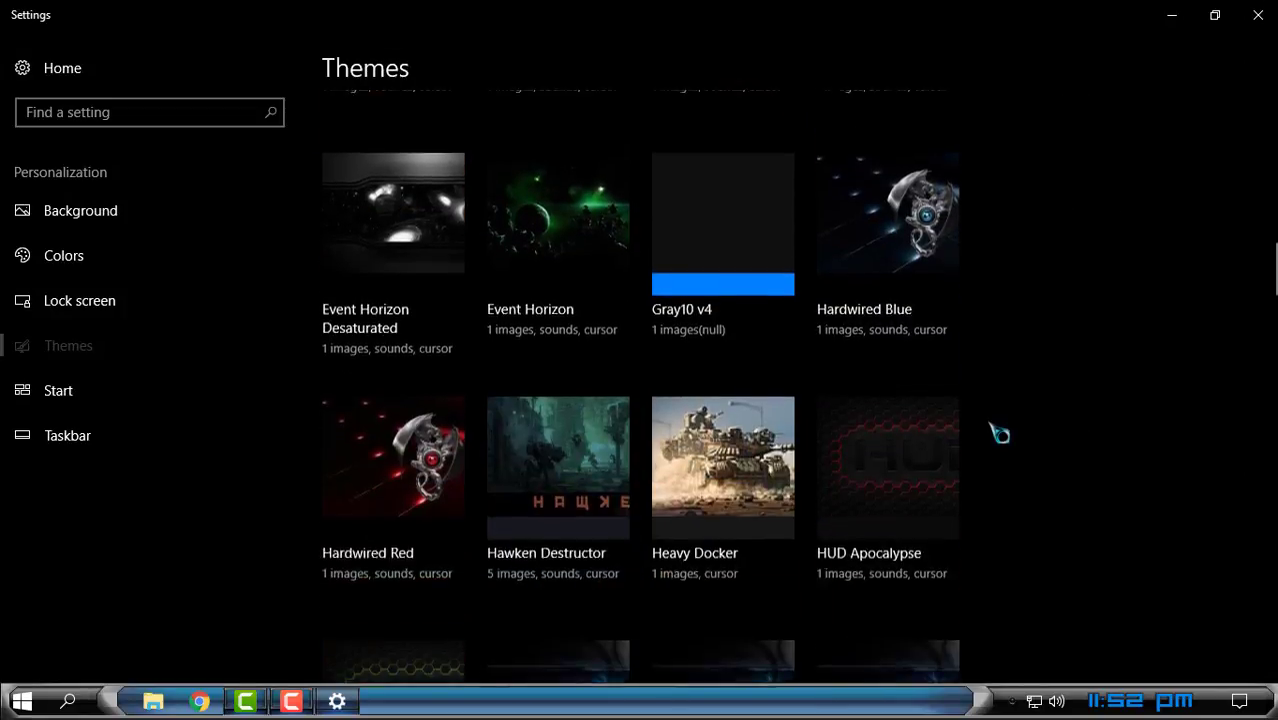
pyautogui.scroll(-2, 998, 433)
pyautogui.scroll(-1, 998, 433)
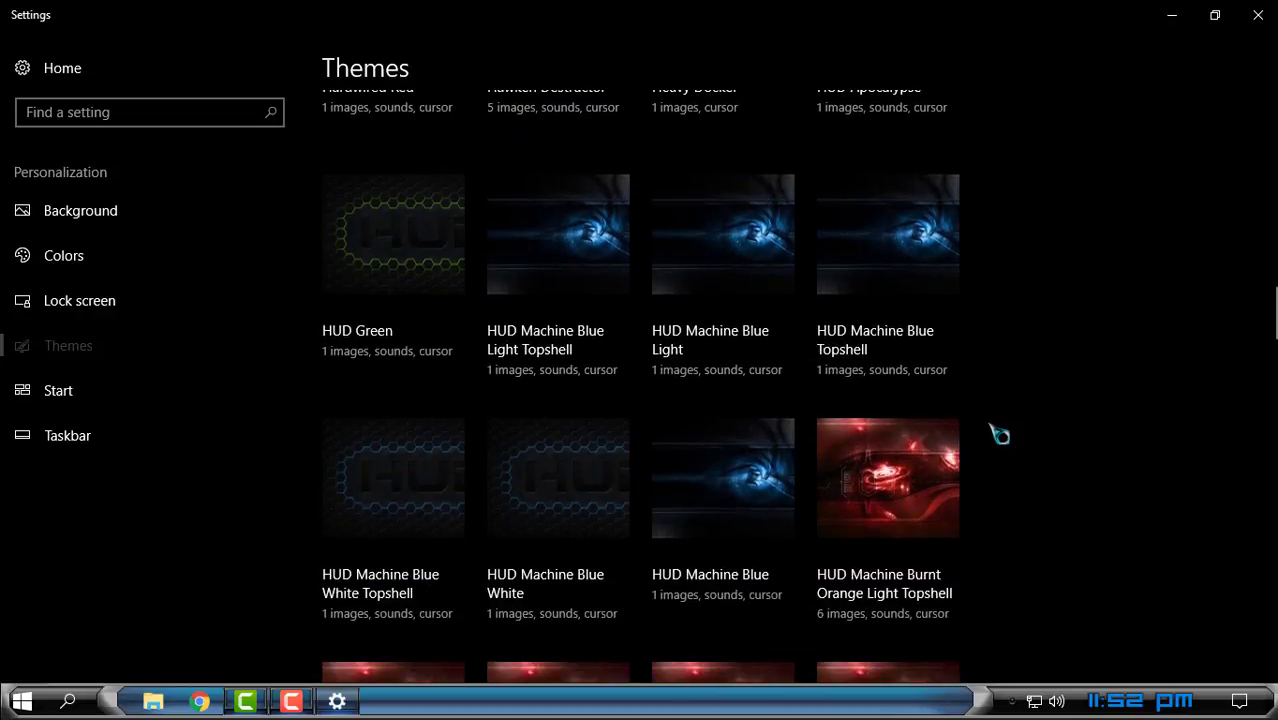
pyautogui.scroll(-1, 998, 433)
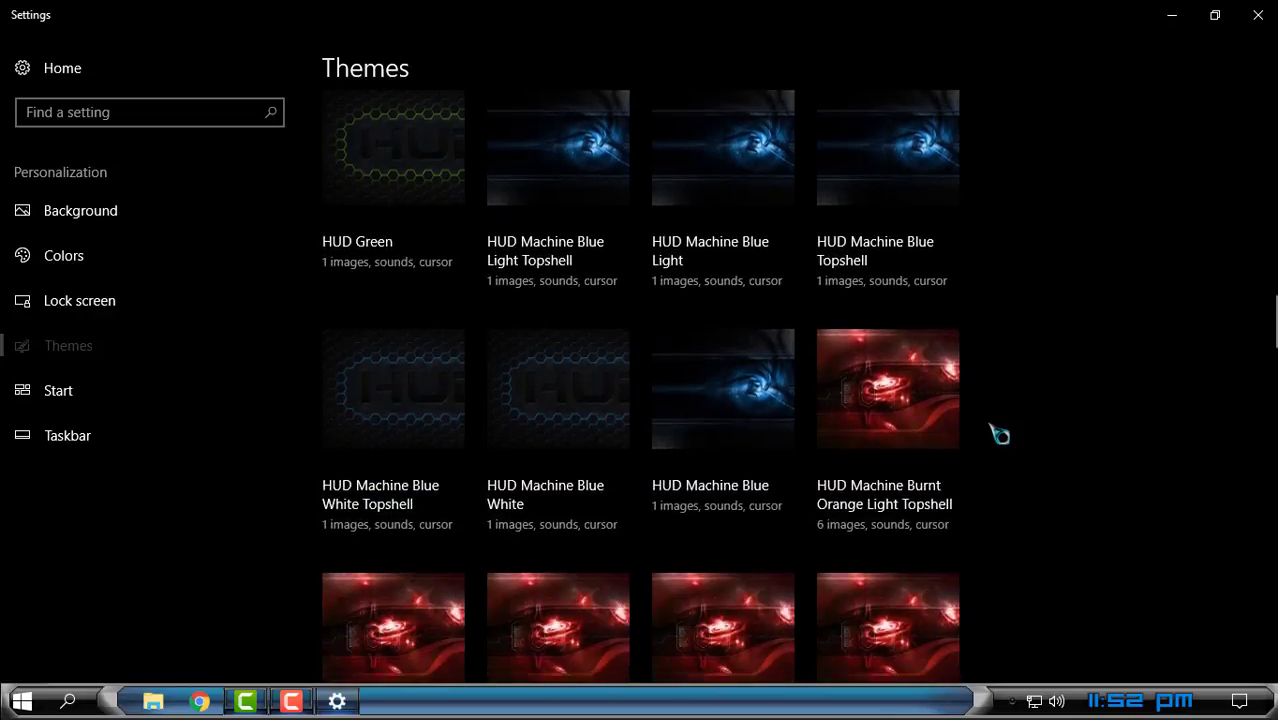
pyautogui.click(743, 432)
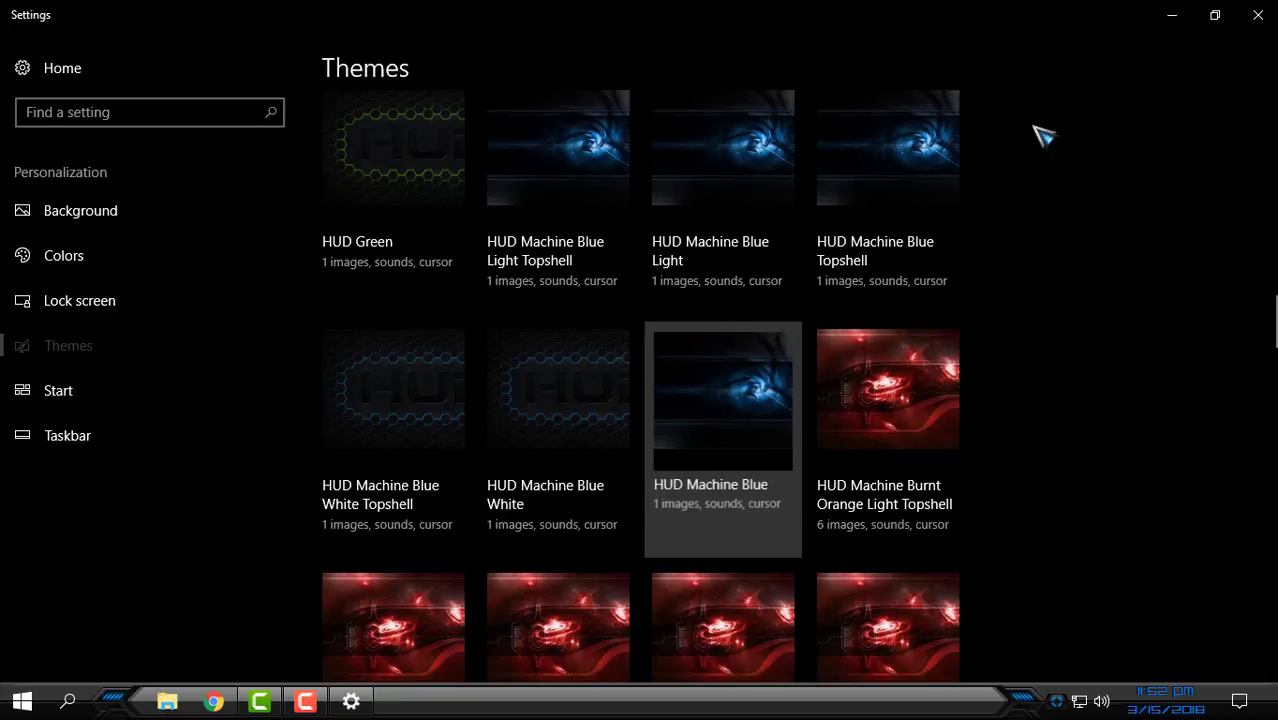
# Close the Settings window and refresh the desktop
pyautogui.click(1257, 15)
pyautogui.rightClick(467, 227)
pyautogui.click(530, 300)
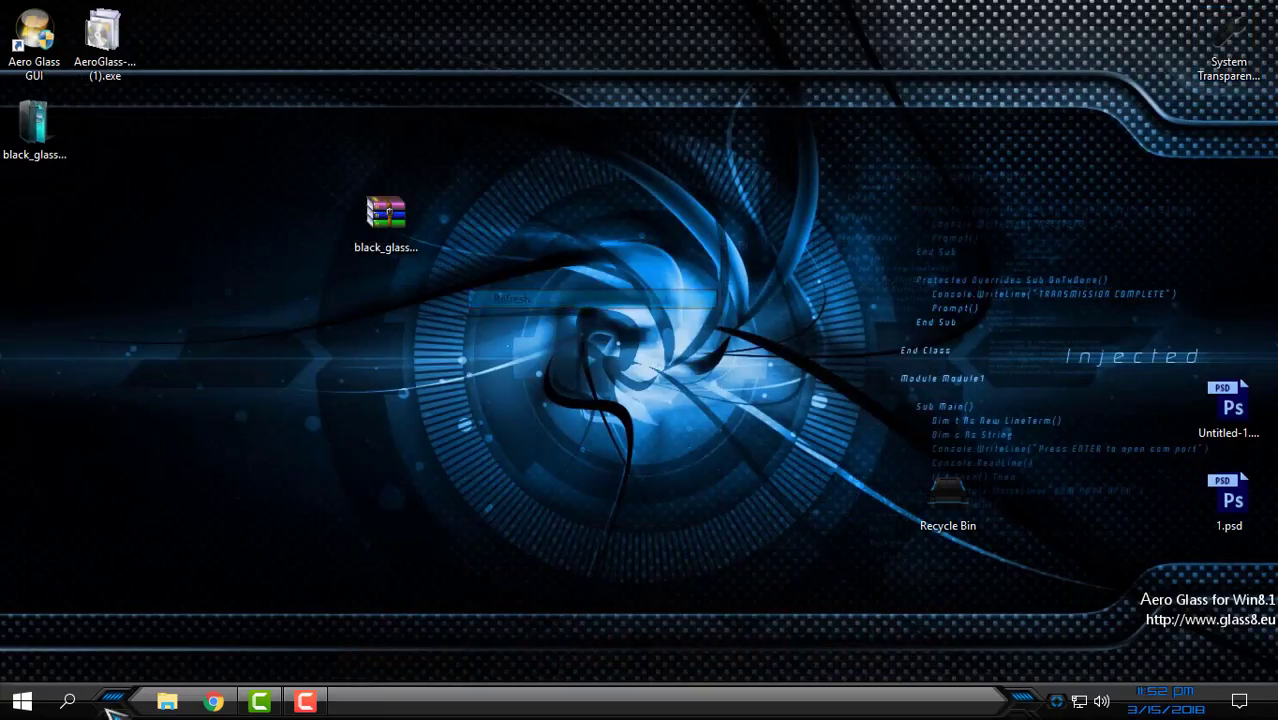
# Open This PC in File Explorer, move the window slightly over the wallpaper to view its transparency, and close it
pyautogui.click(167, 702)
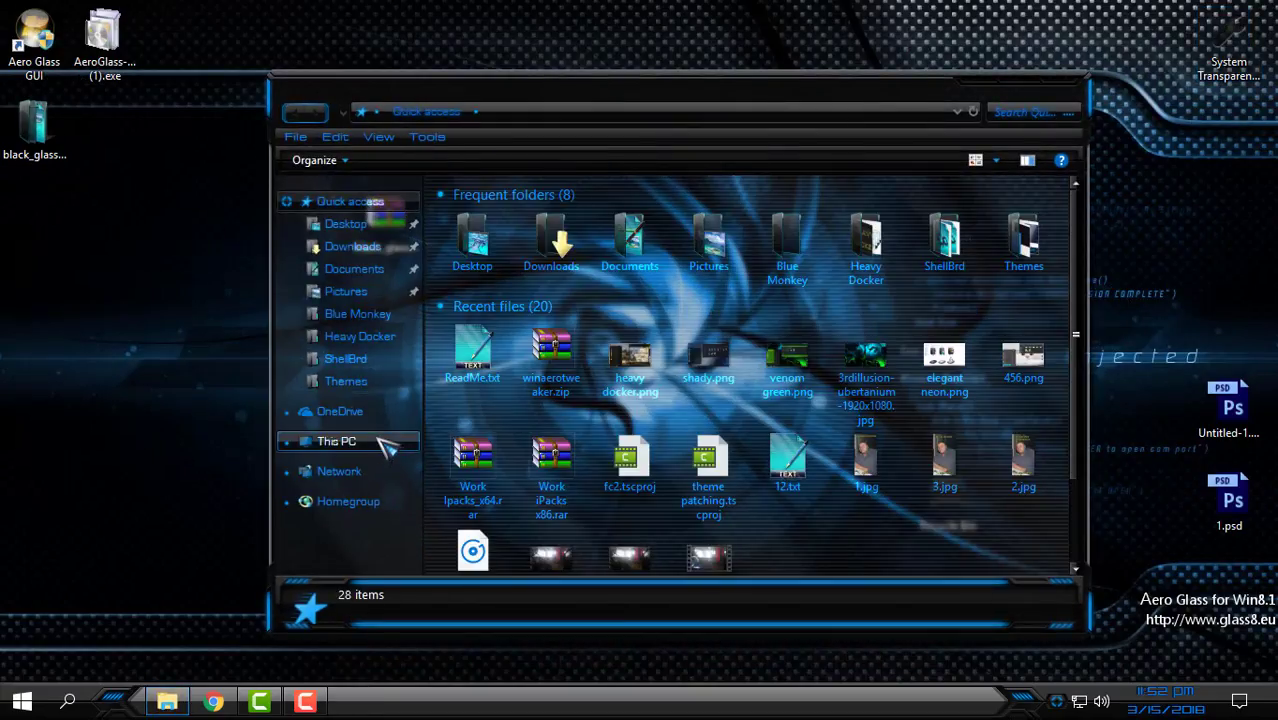
pyautogui.click(385, 443)
pyautogui.moveTo(806, 72); pyautogui.dragTo(747, 78)
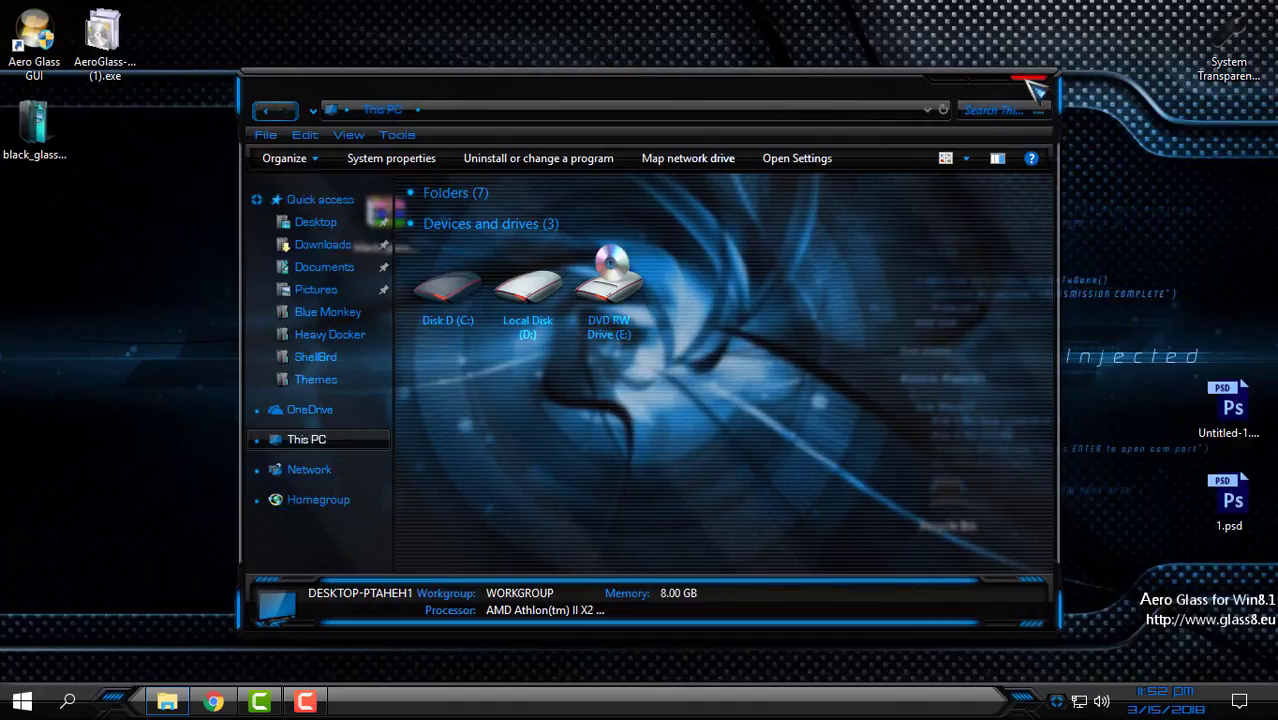
pyautogui.click(1032, 88)
pyautogui.click(1057, 702)
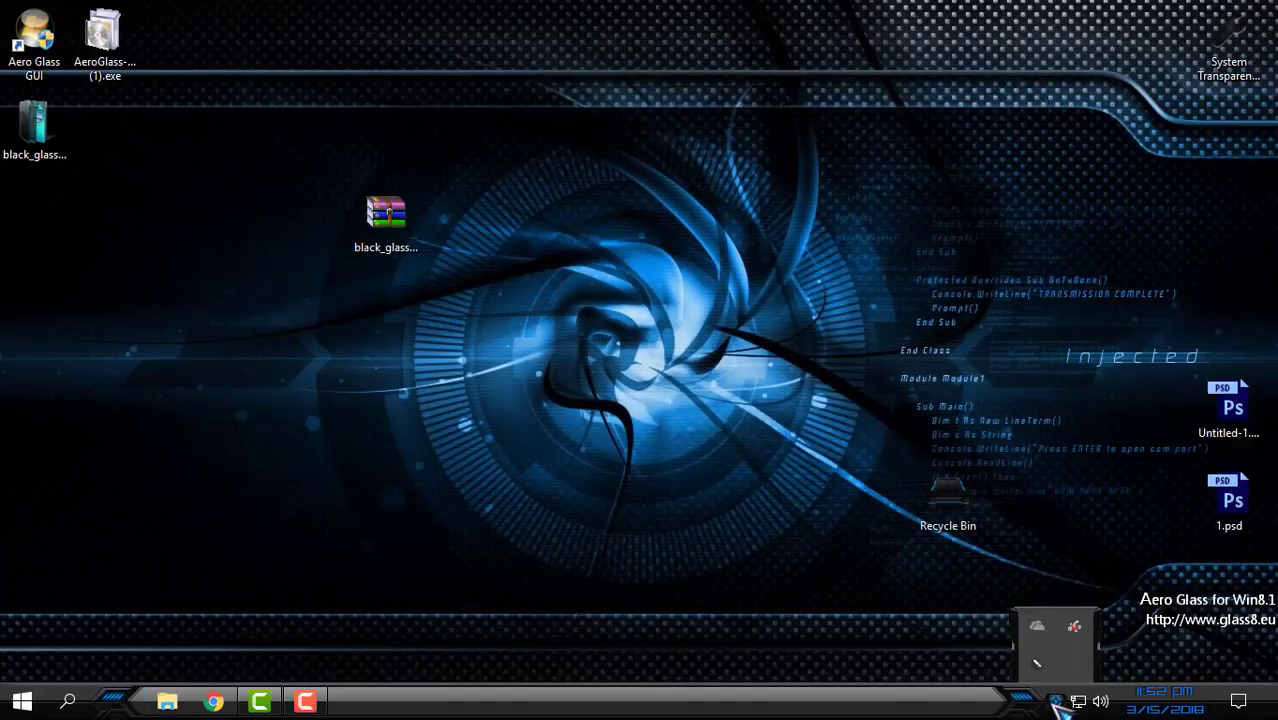
pyautogui.click(60, 165)
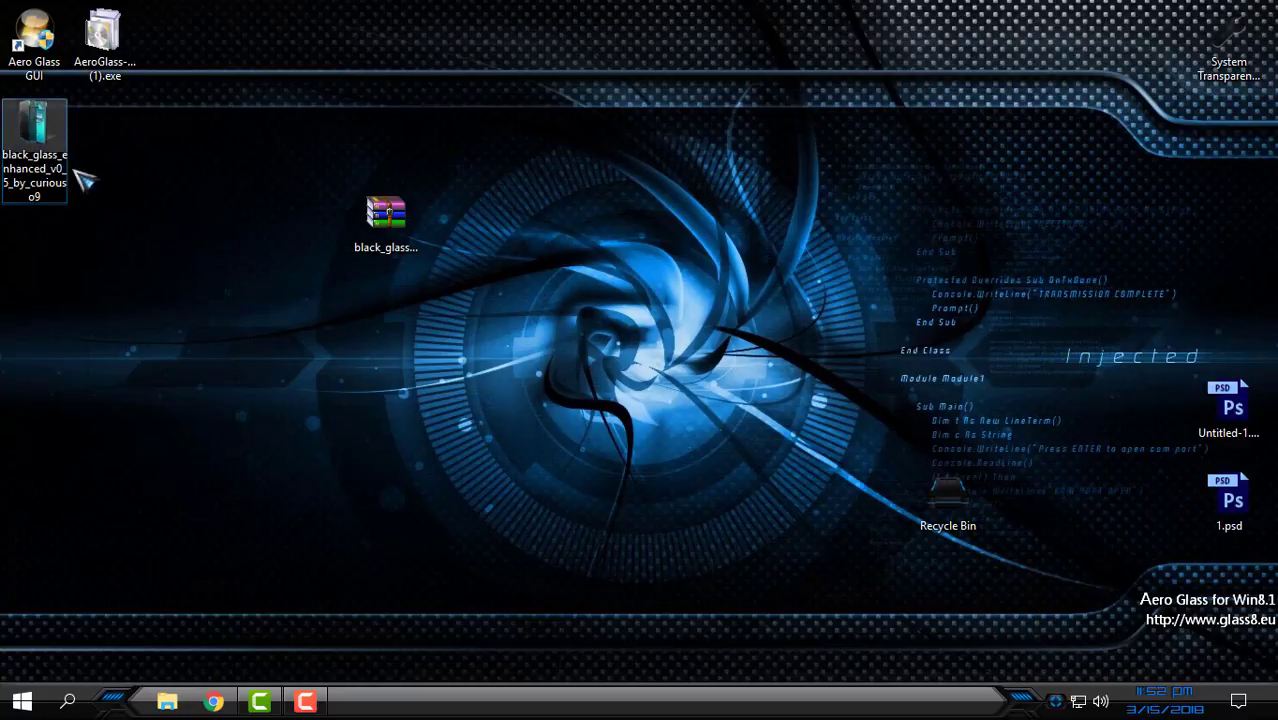
pyautogui.click(1248, 68)
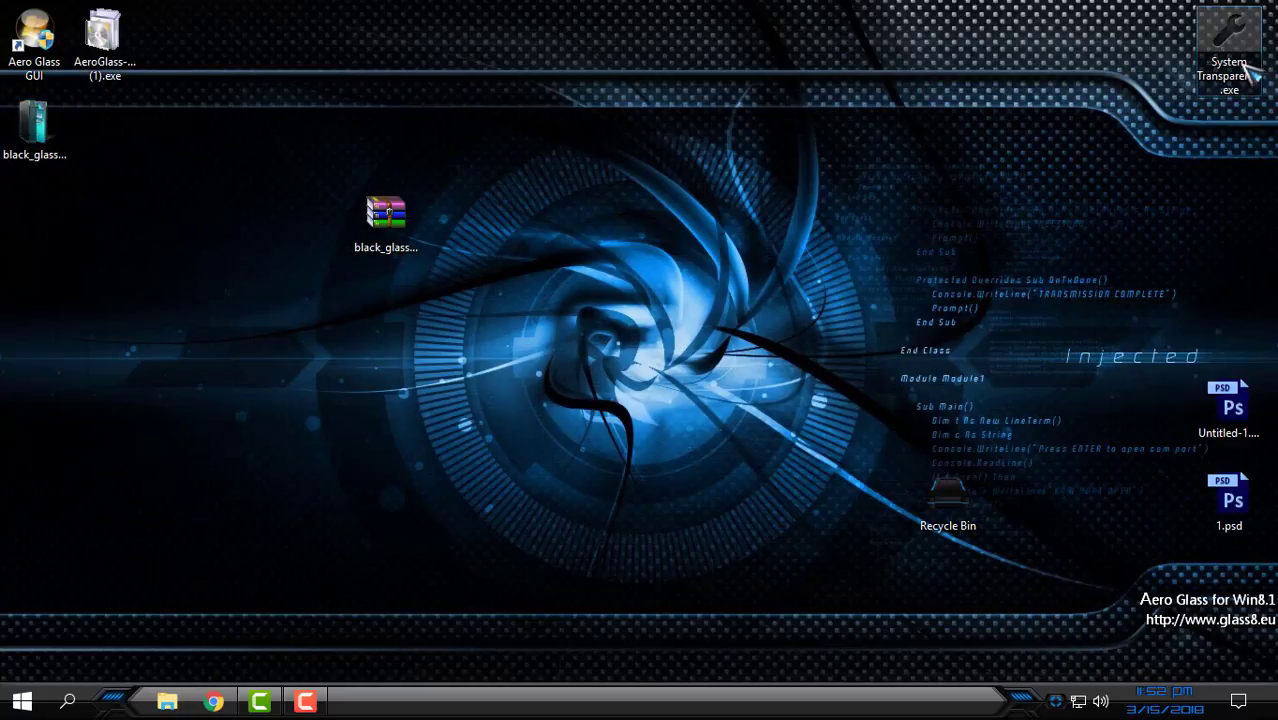
pyautogui.click(1060, 702)
pyautogui.rightClick(1045, 665)
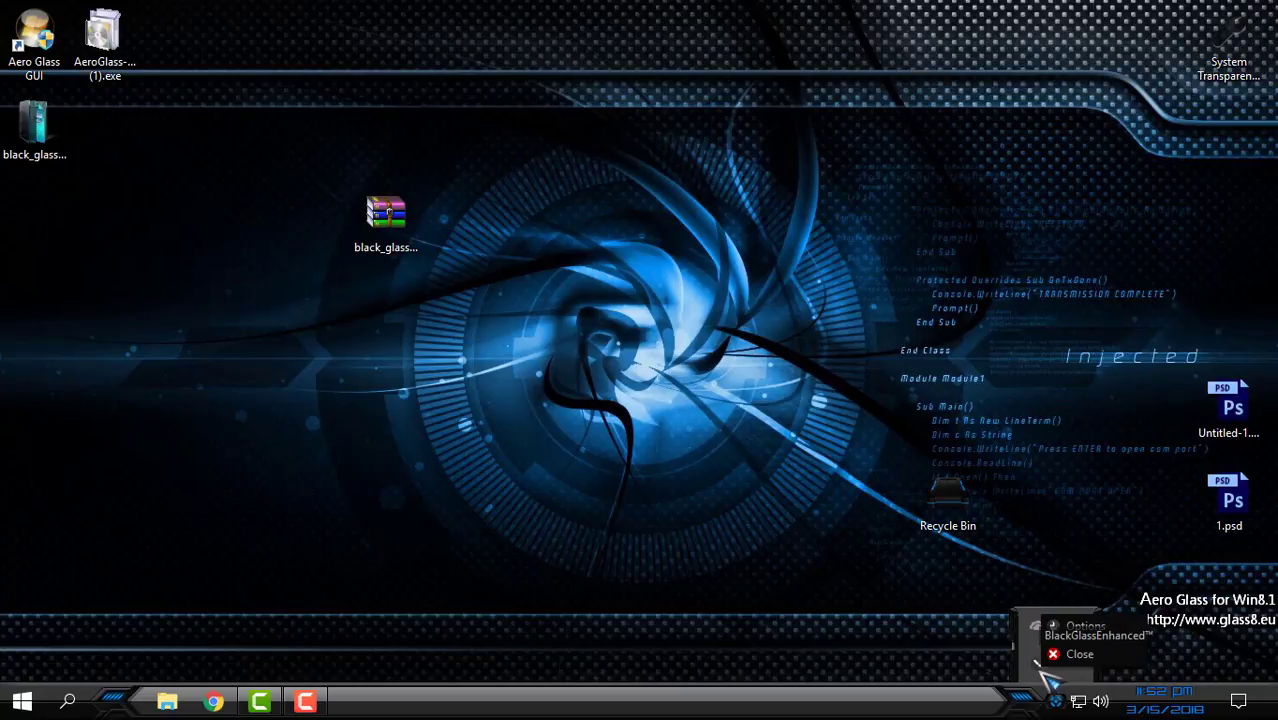
pyautogui.rightClick(798, 364)
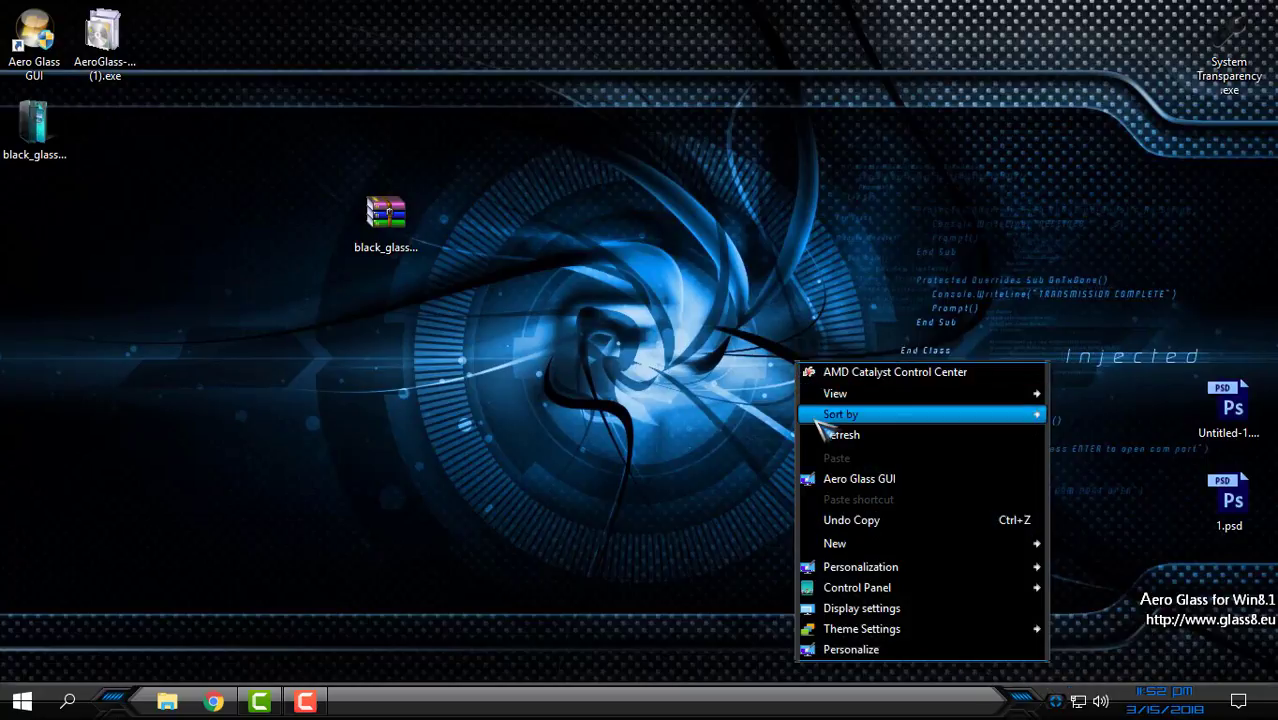
pyautogui.click(1050, 645)
# Open the options of the running Black Glass Enhanced program
pyautogui.click(1056, 702)
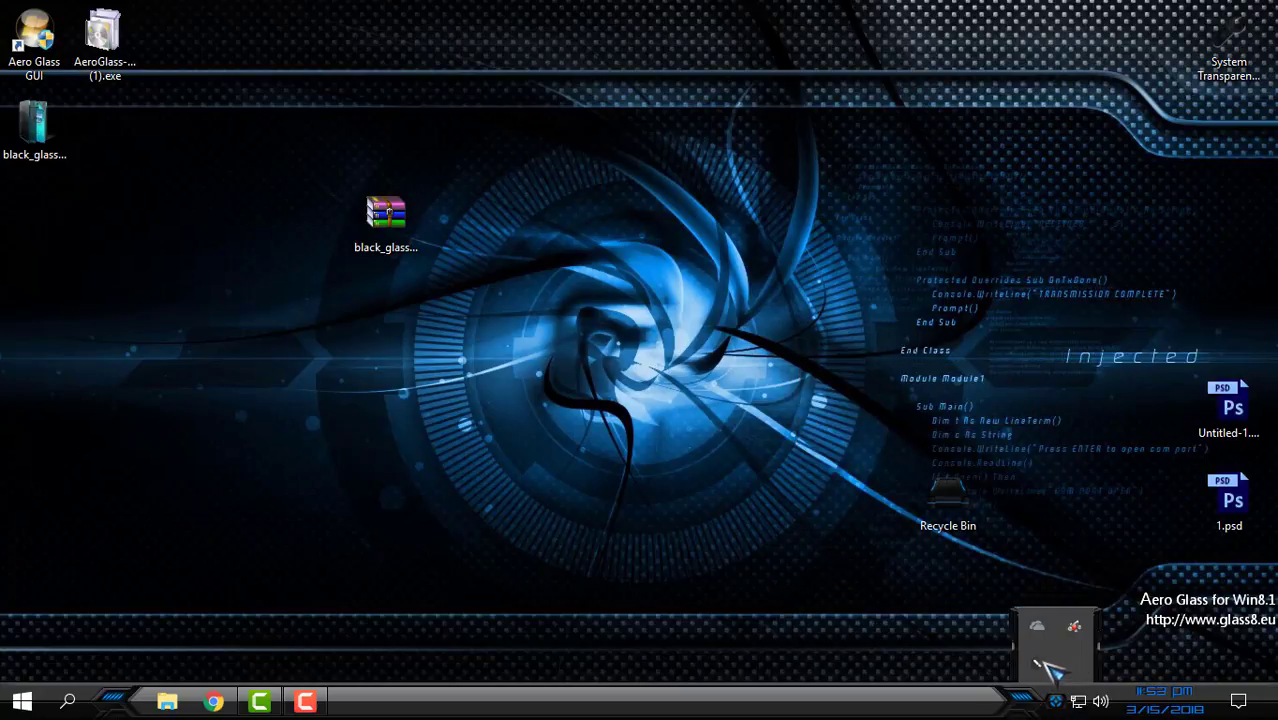
pyautogui.rightClick(1038, 664)
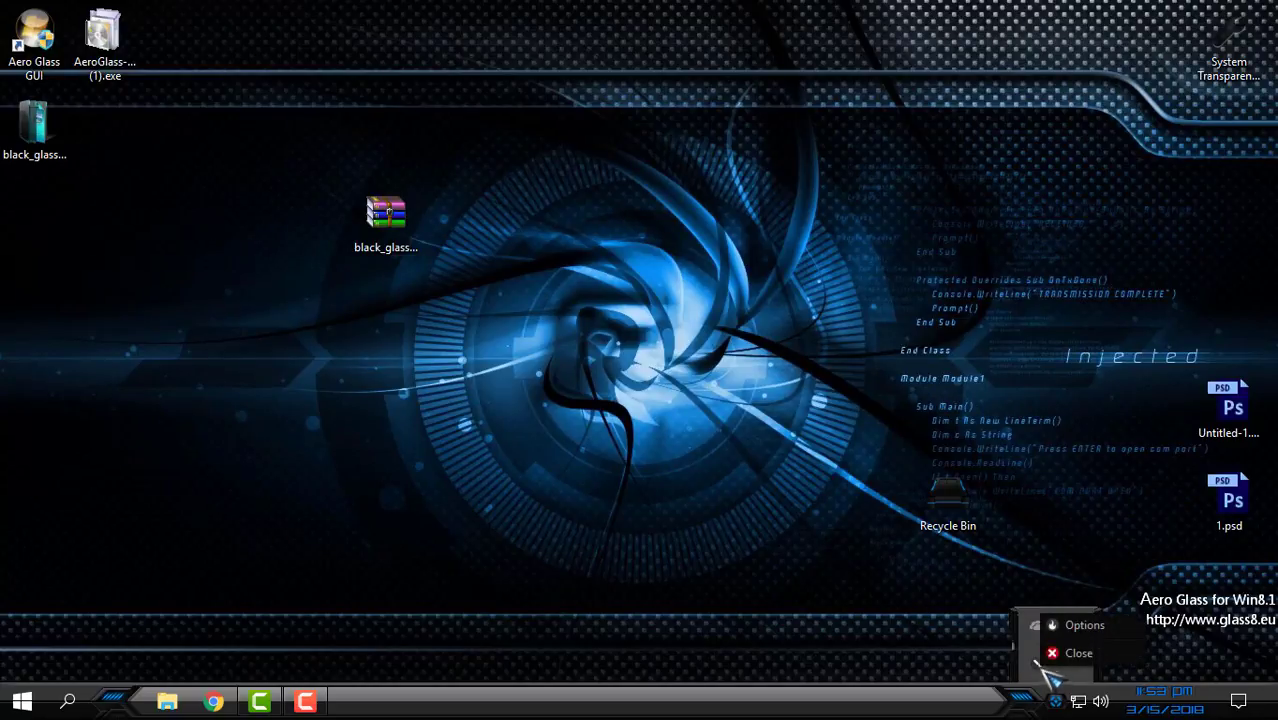
pyautogui.click(1090, 627)
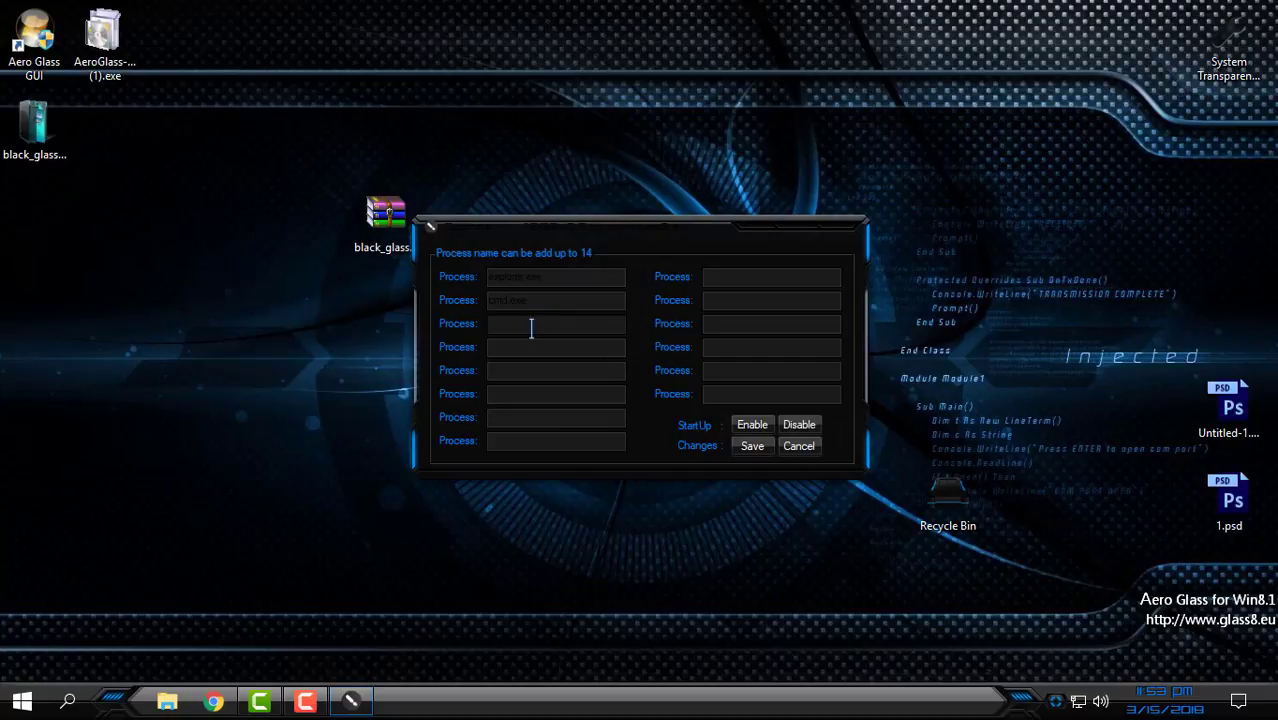
# Examine the explorer.exe and cmd.exe process entries in the Black Glass Enhanced options
pyautogui.hotkey('shift', 'Tab')
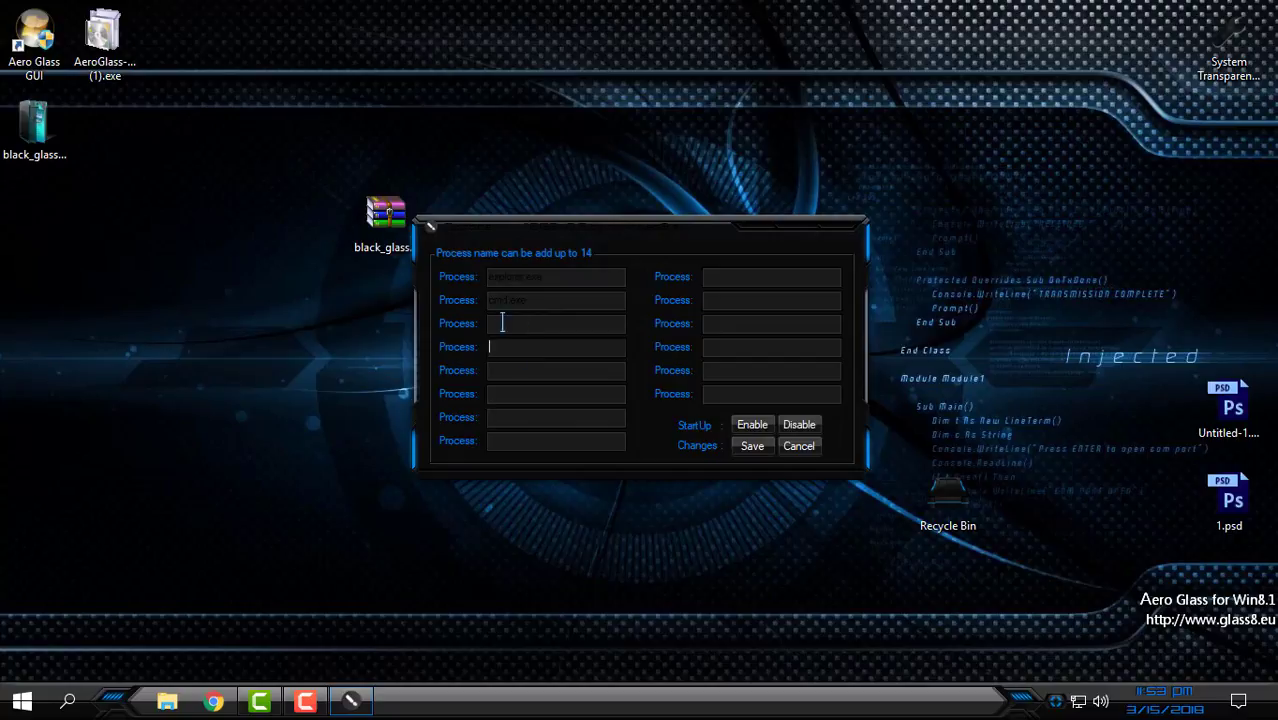
pyautogui.moveTo(542, 242); pyautogui.dragTo(471, 243)
pyautogui.click(580, 242)
pyautogui.moveTo(580, 242); pyautogui.dragTo(470, 232)
pyautogui.moveTo(575, 266); pyautogui.dragTo(498, 266)
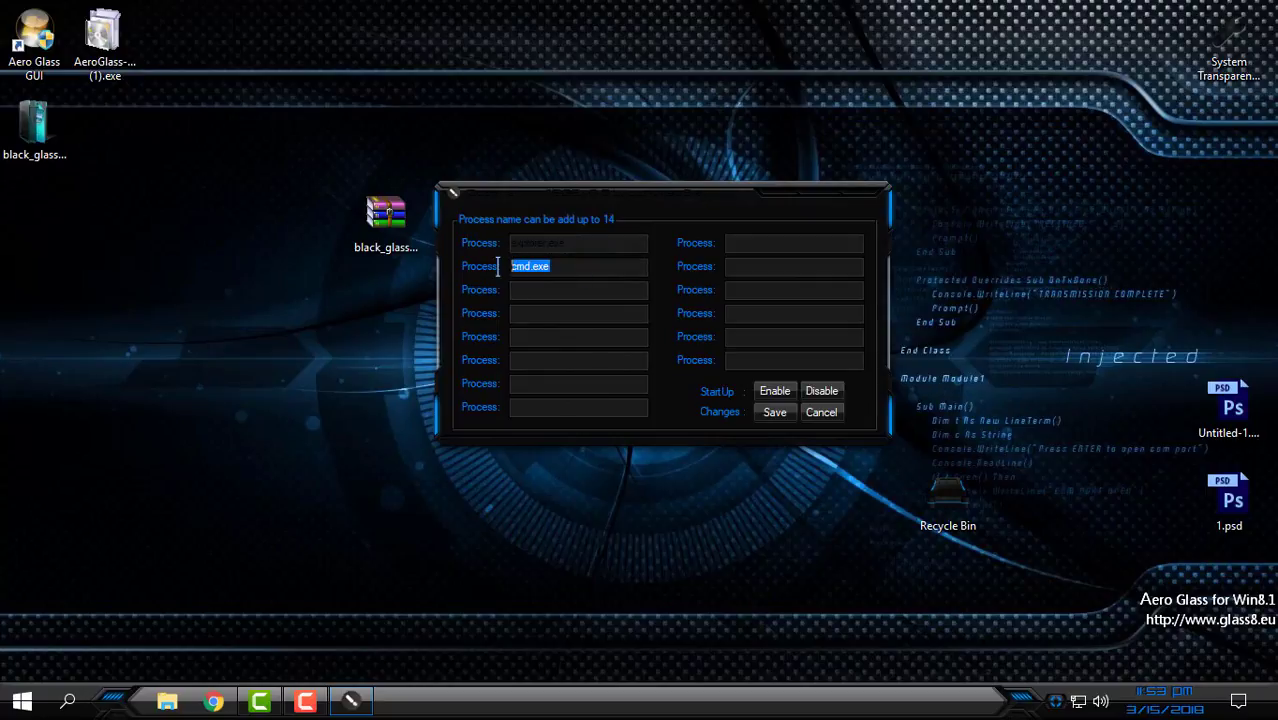
pyautogui.click(585, 266)
pyautogui.click(588, 262)
pyautogui.moveTo(588, 245); pyautogui.dragTo(479, 245)
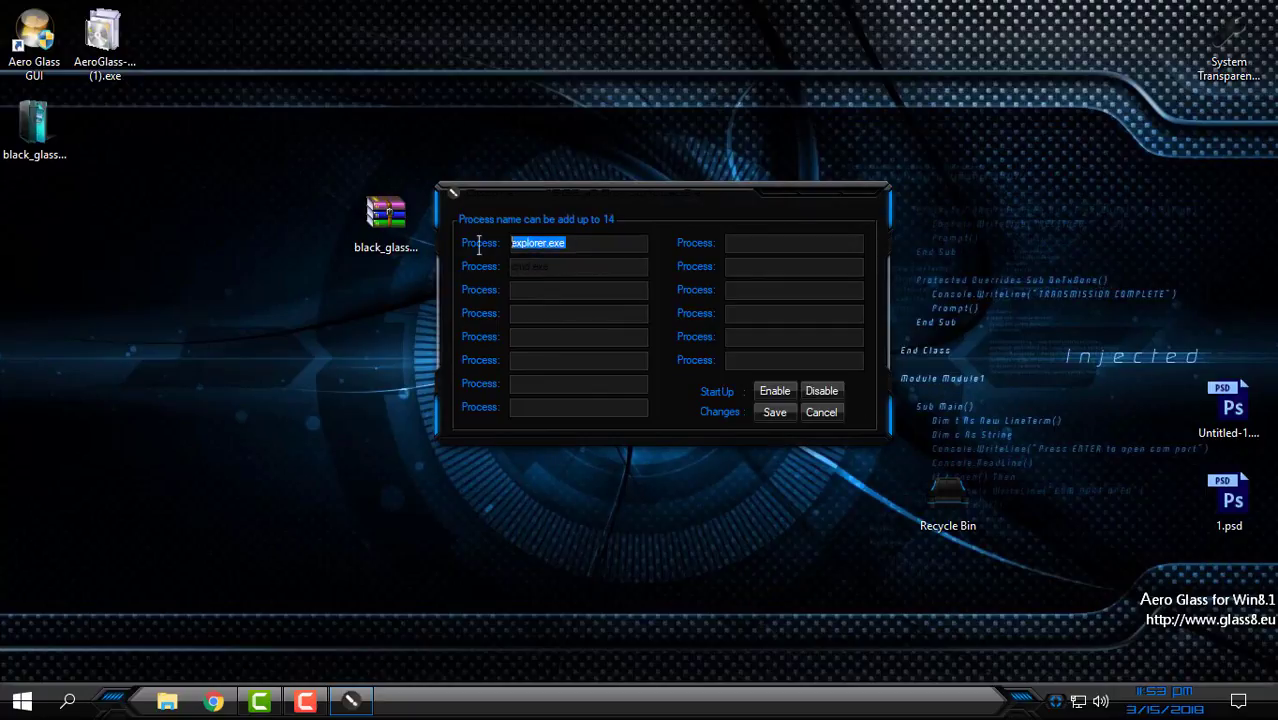
pyautogui.click(551, 266)
pyautogui.moveTo(562, 266); pyautogui.dragTo(508, 278)
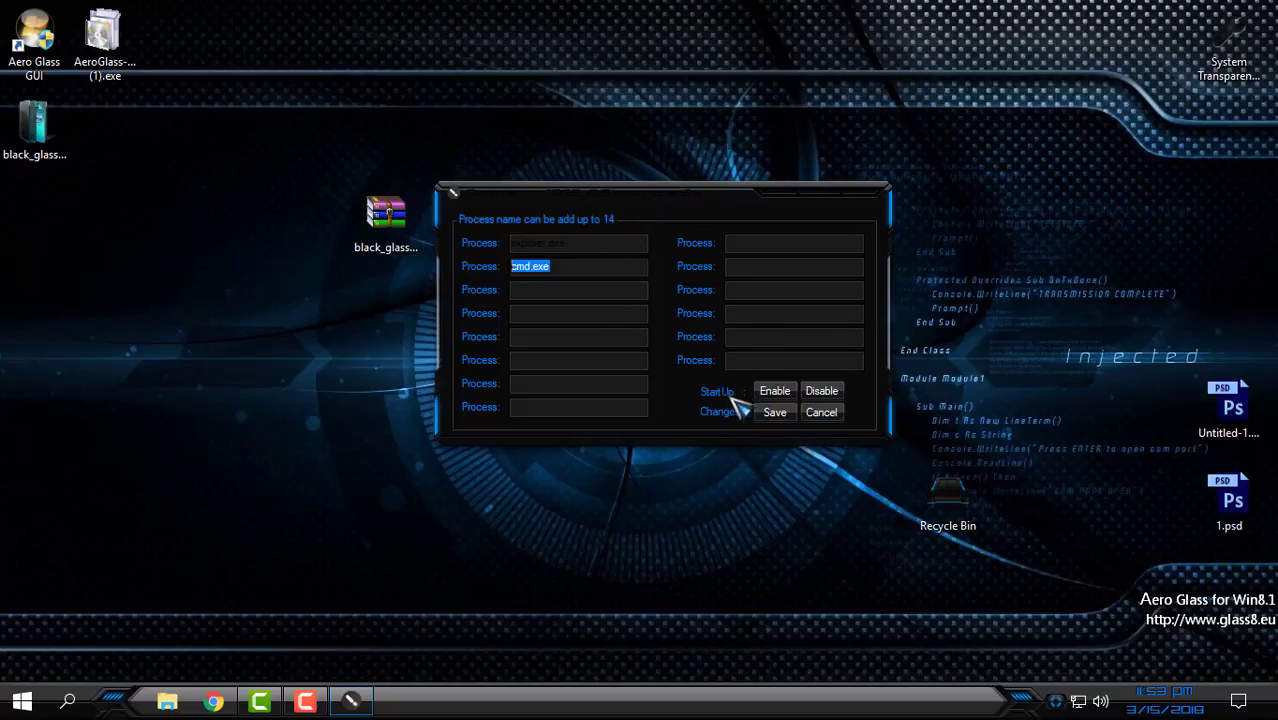
# Enable automatic start of Black Glass Enhanced with Windows and save the option changes
pyautogui.click(778, 392)
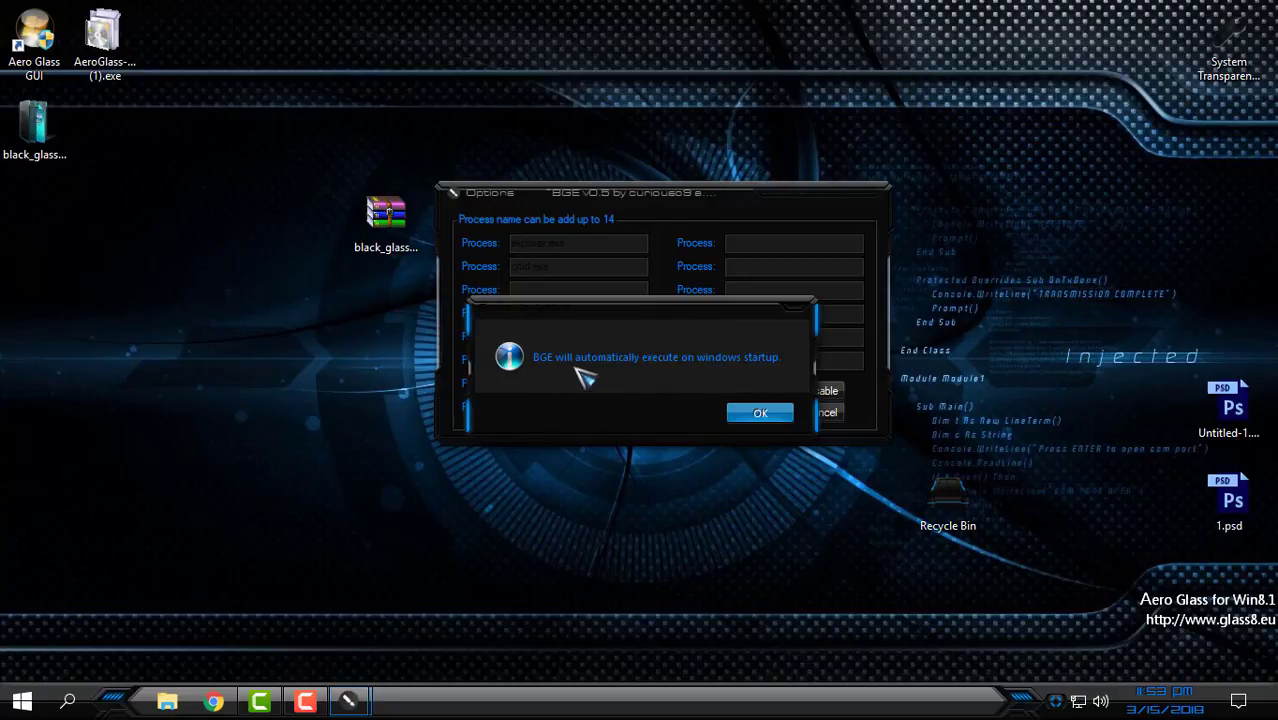
pyautogui.click(776, 411)
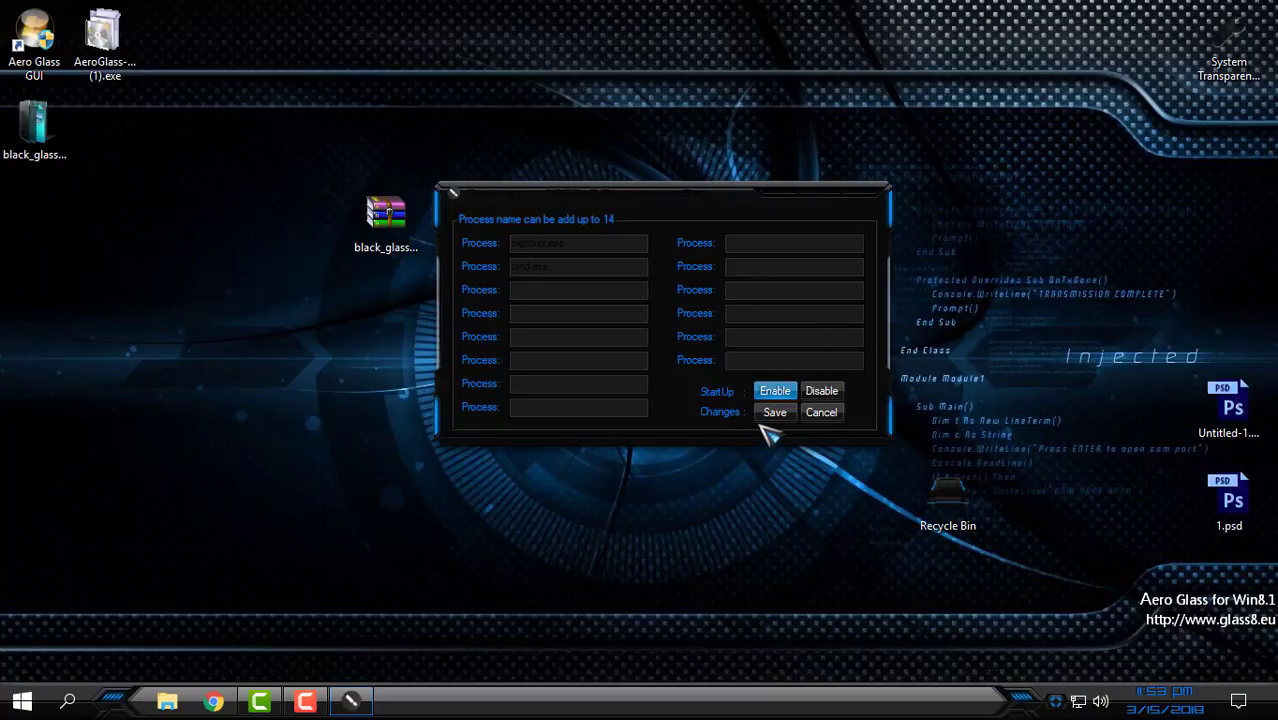
pyautogui.click(538, 313)
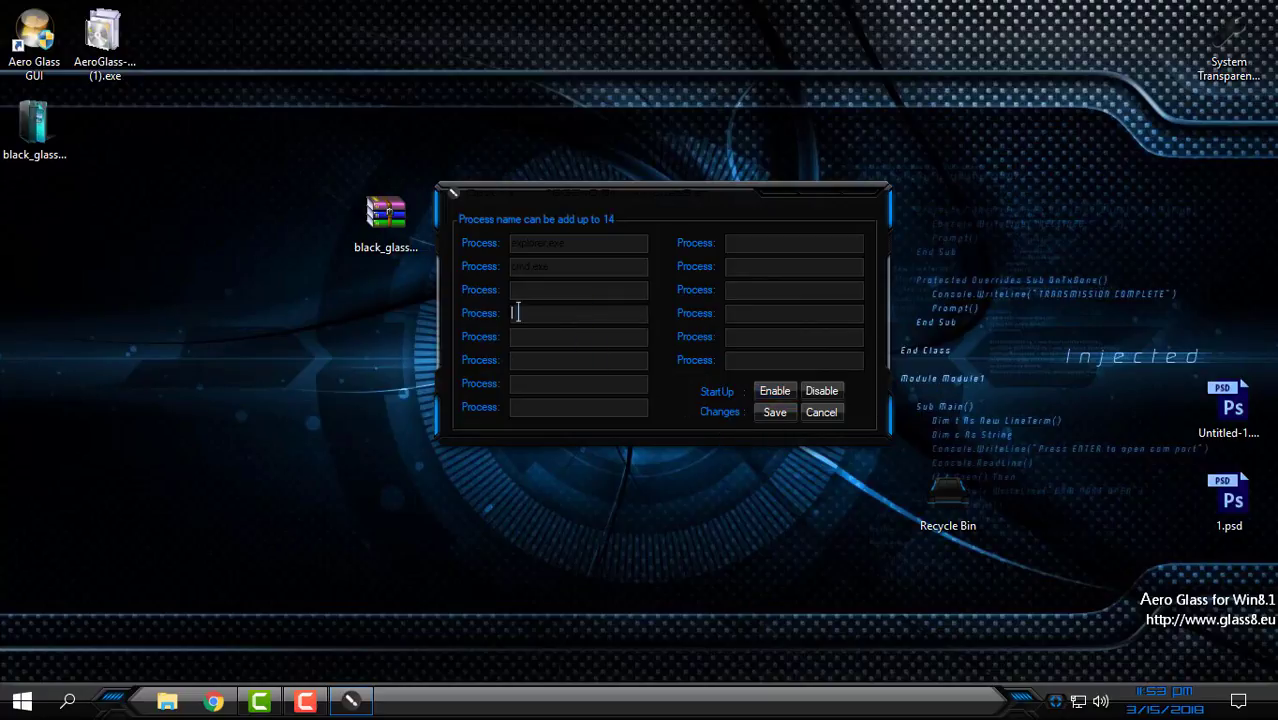
pyautogui.click(558, 408)
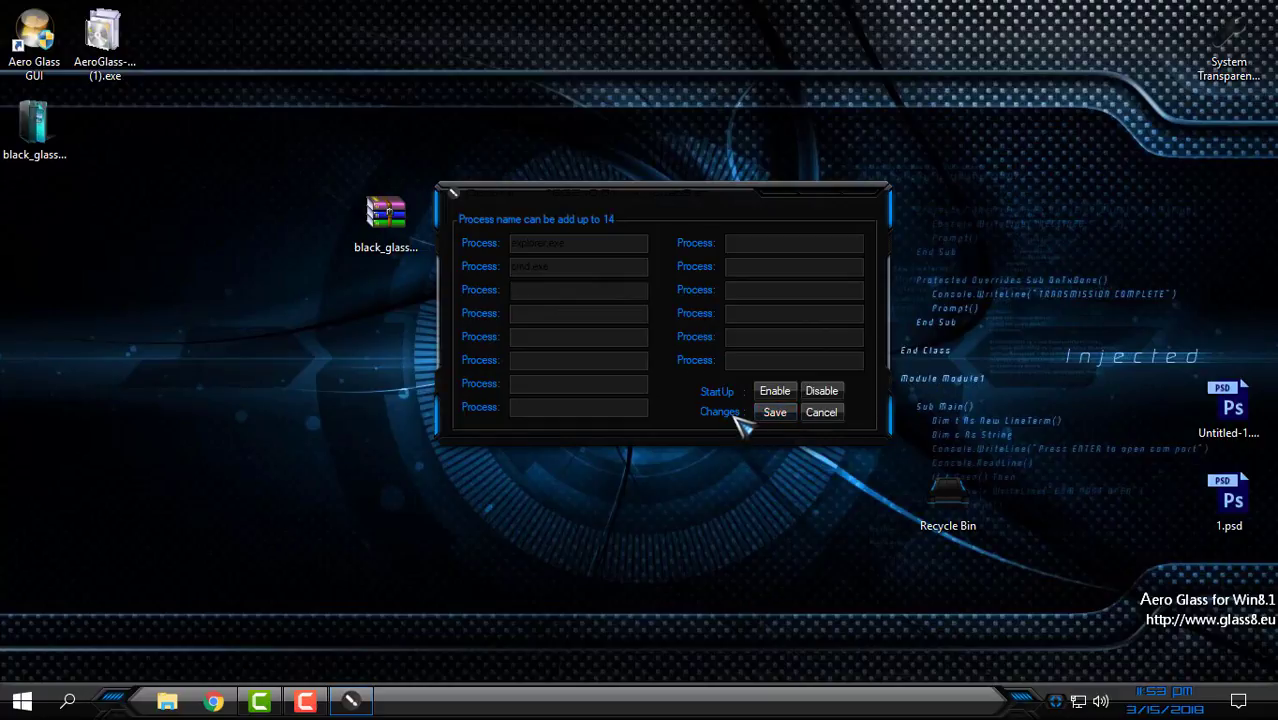
pyautogui.click(778, 418)
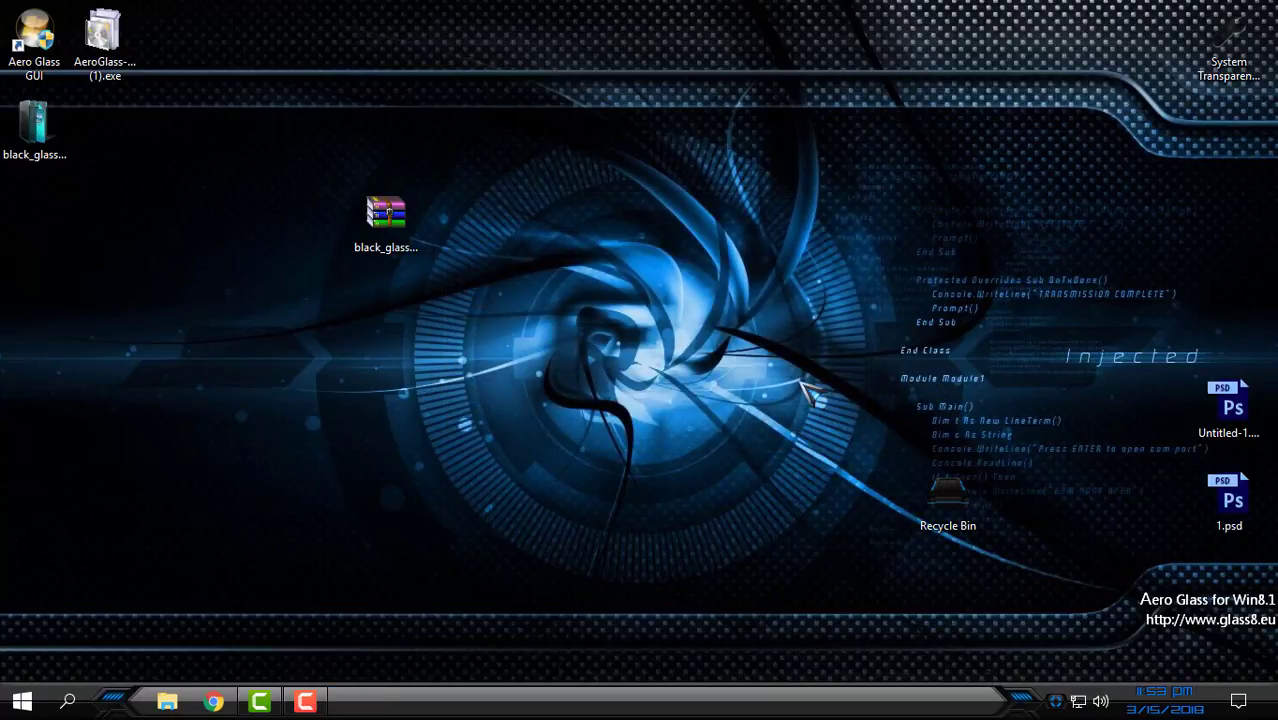
# Close the running Black Glass Enhanced program, refreshing the desktop before and after, and check the hidden notification icons
pyautogui.rightClick(666, 265)
pyautogui.click(708, 338)
pyautogui.click(1063, 704)
pyautogui.rightClick(1040, 665)
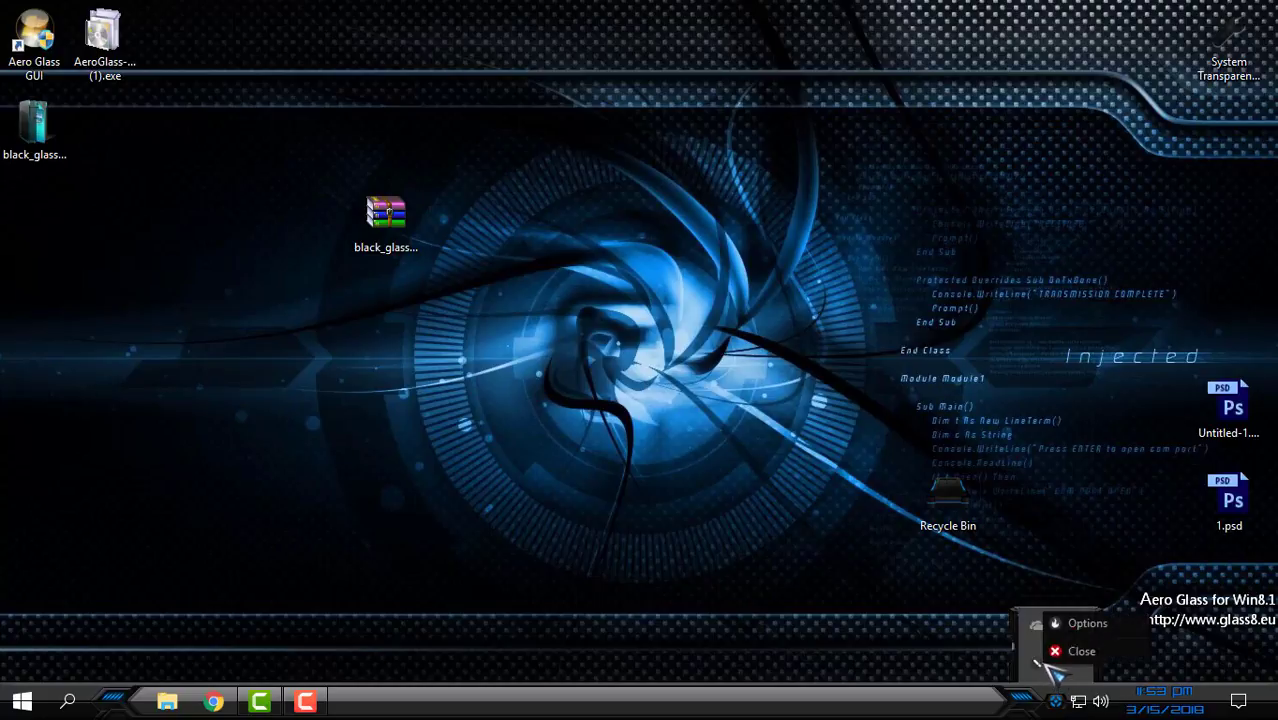
pyautogui.click(1082, 652)
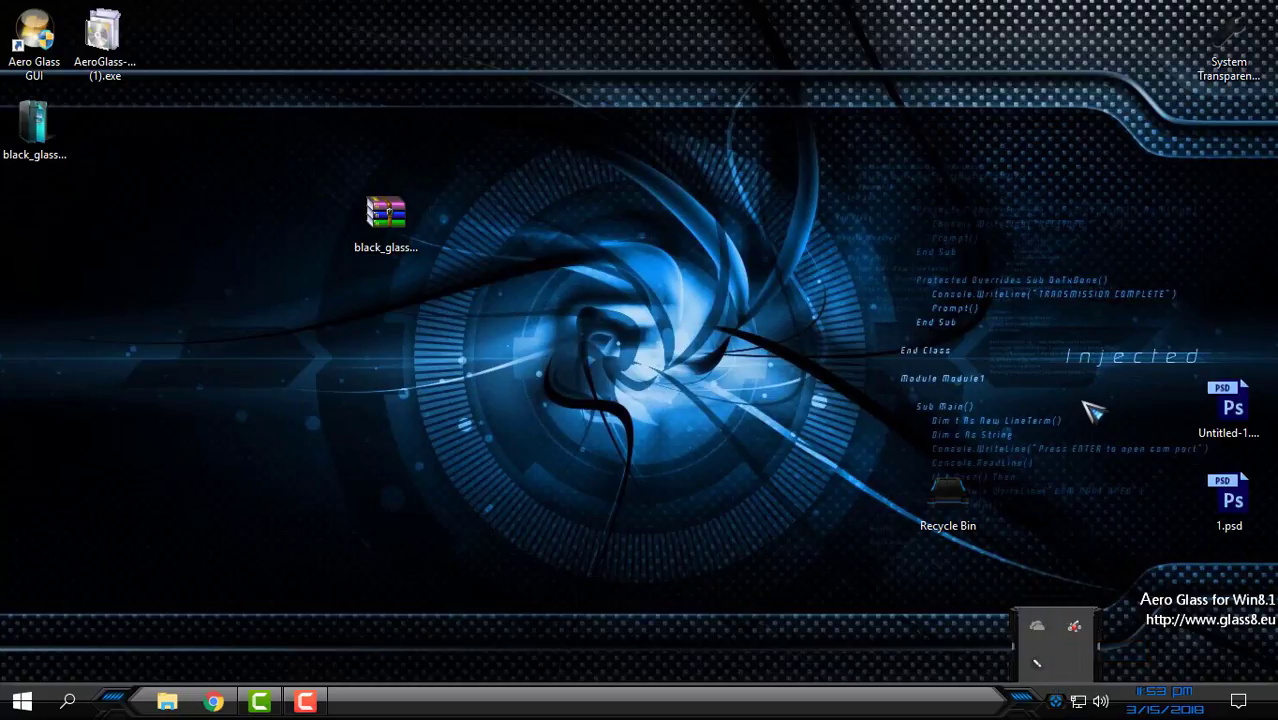
pyautogui.rightClick(850, 300)
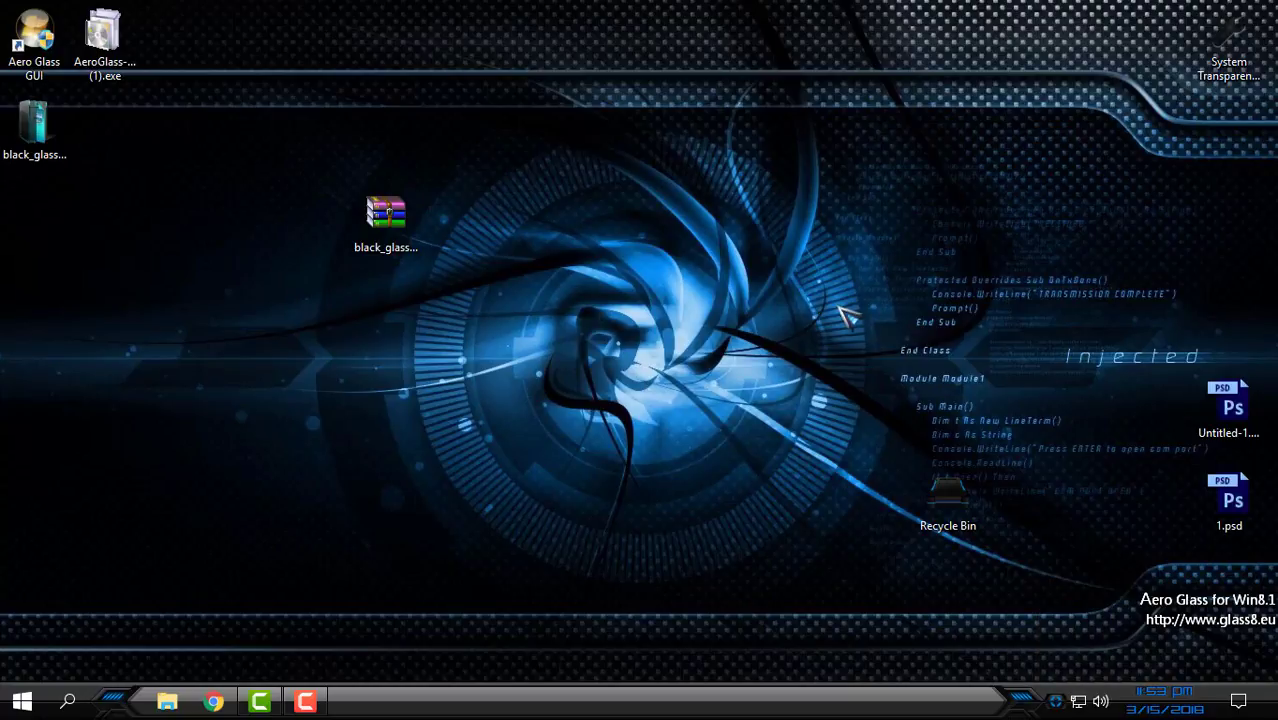
pyautogui.click(884, 372)
pyautogui.click(1063, 704)
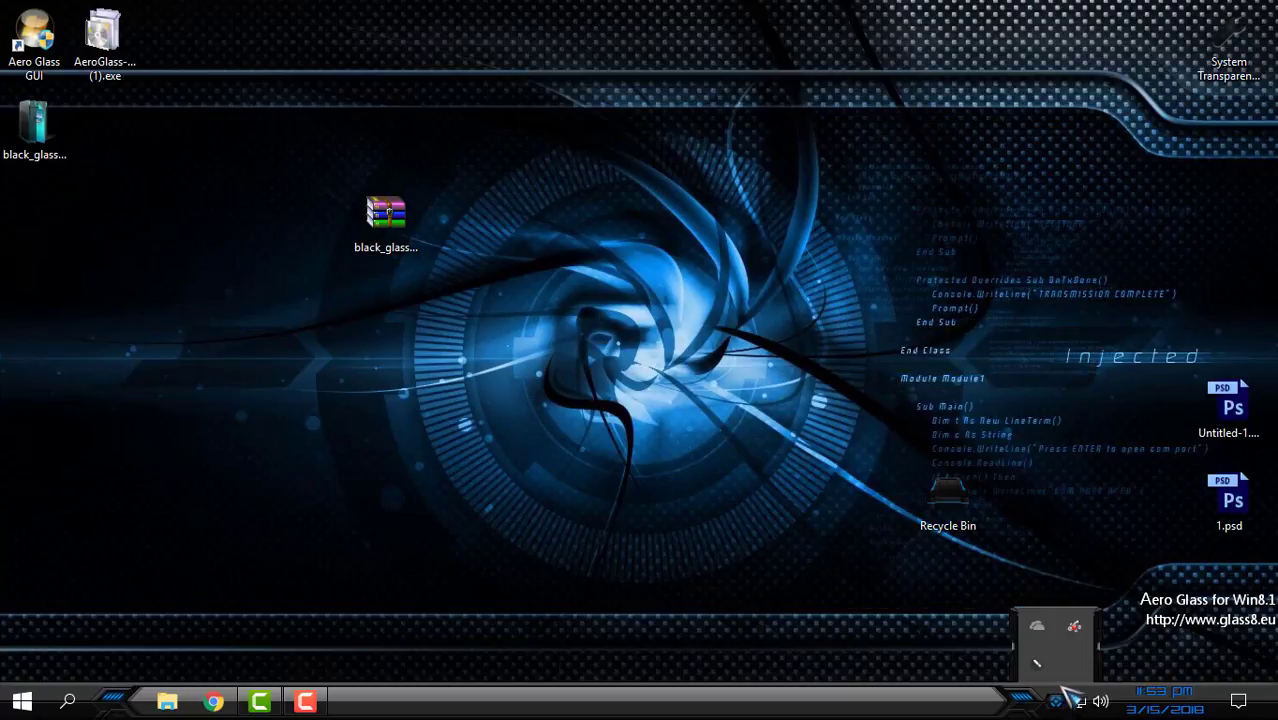
pyautogui.click(1063, 690)
# Open This PC in File Explorer to check its background without Black Glass Enhanced, and close the window
pyautogui.click(168, 703)
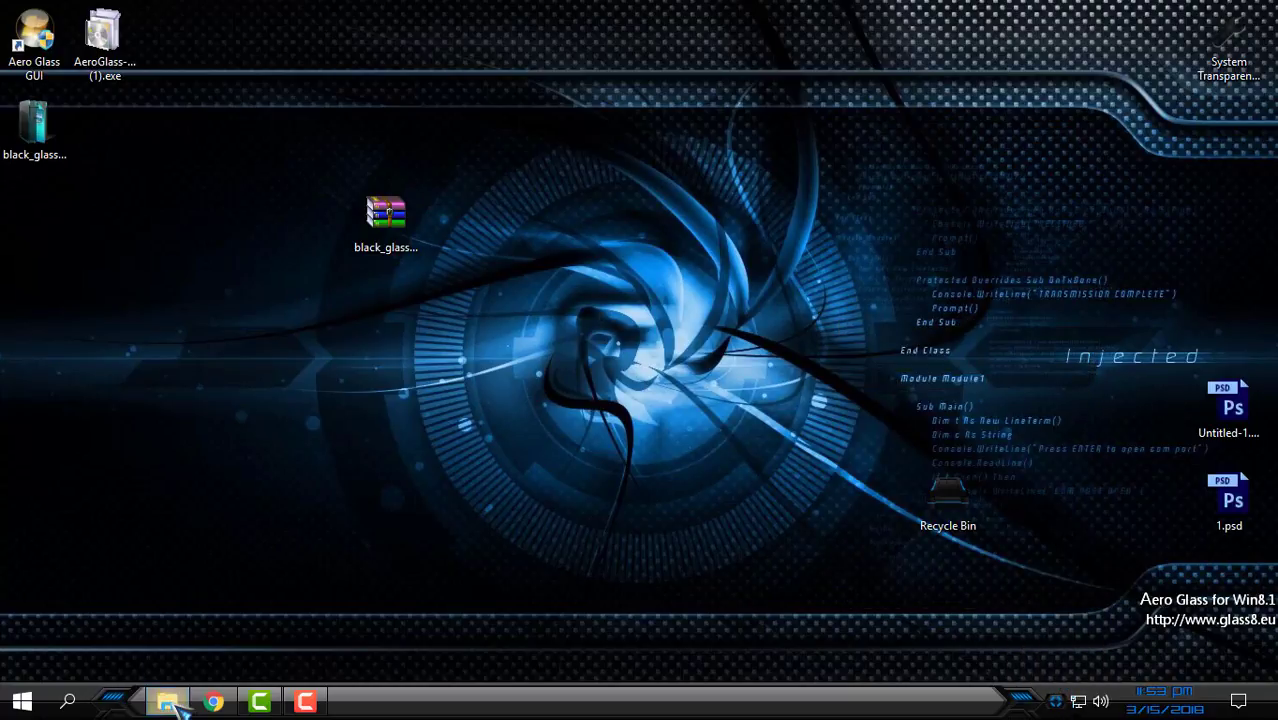
pyautogui.click(338, 446)
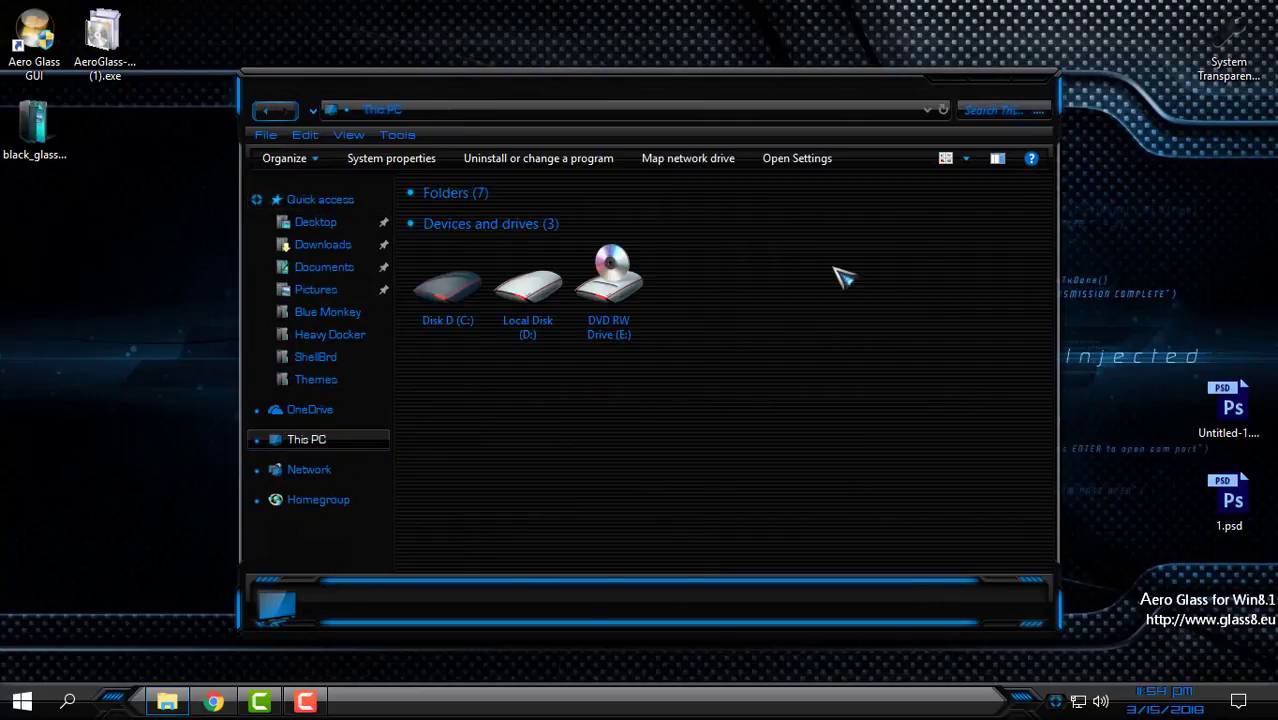
pyautogui.click(1045, 88)
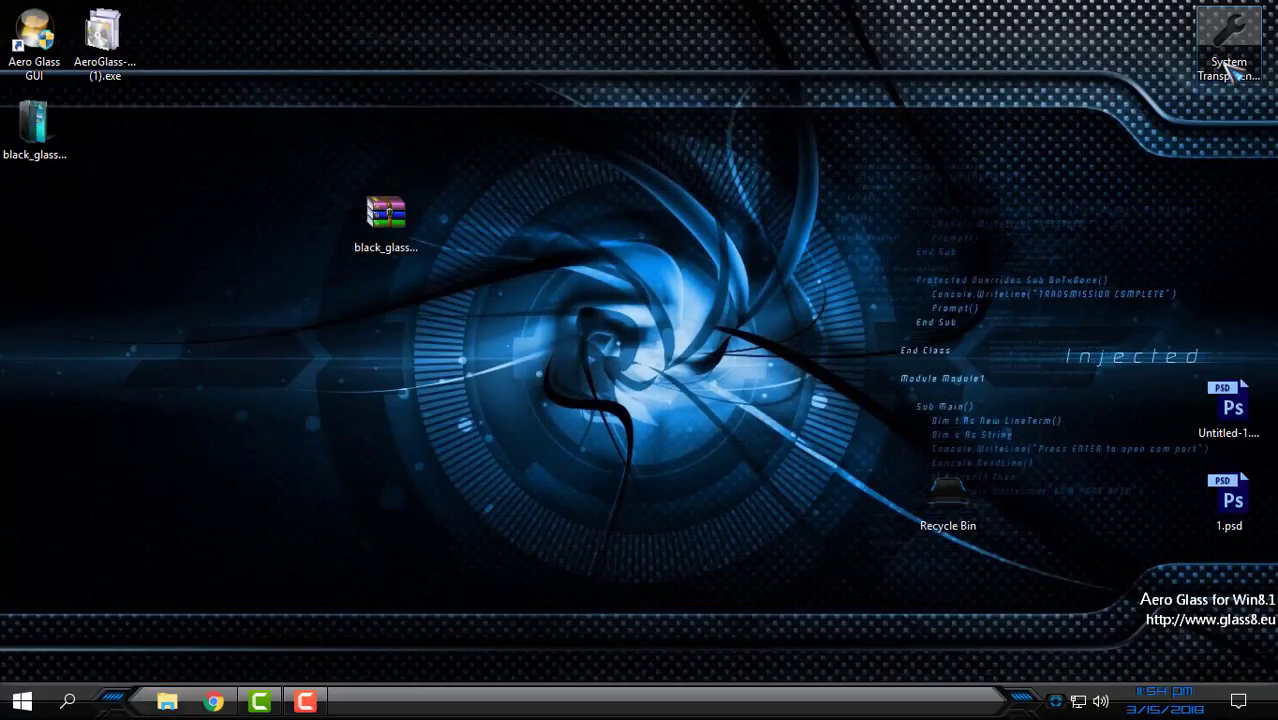
# Launch System Transparency.exe from the desktop and open its Setup and Info window
pyautogui.click(1226, 71)
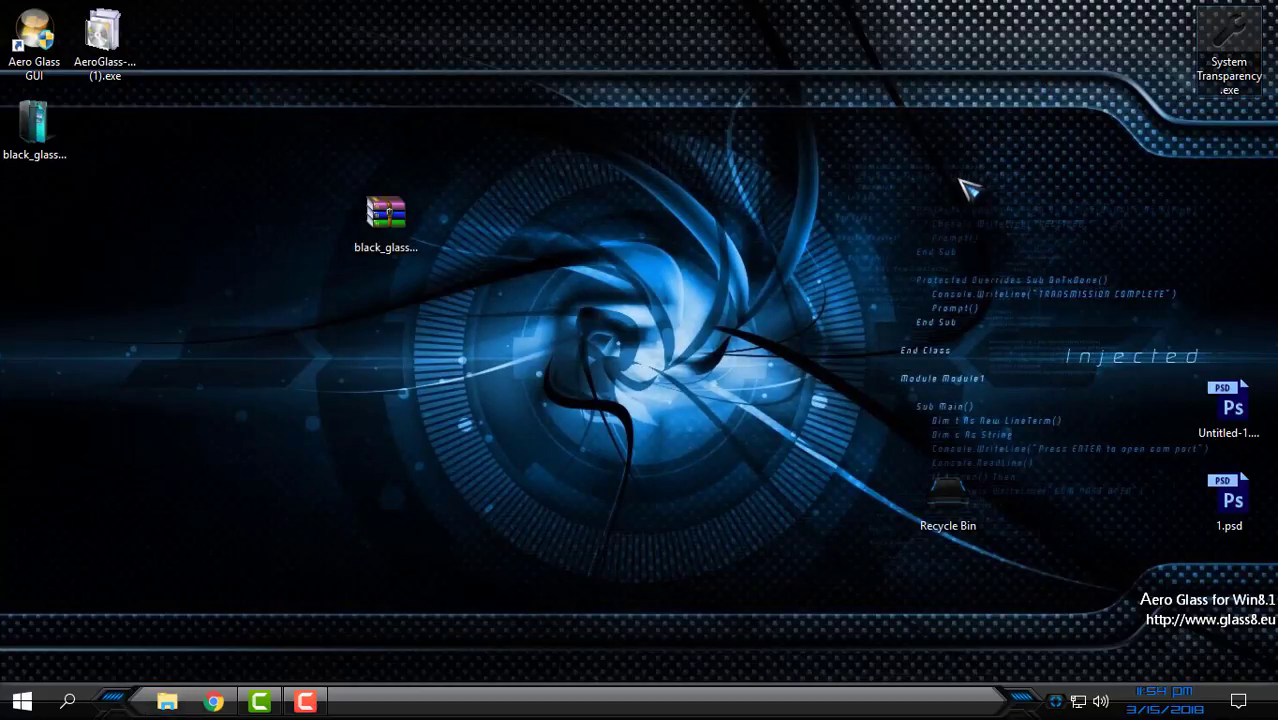
pyautogui.click(1055, 701)
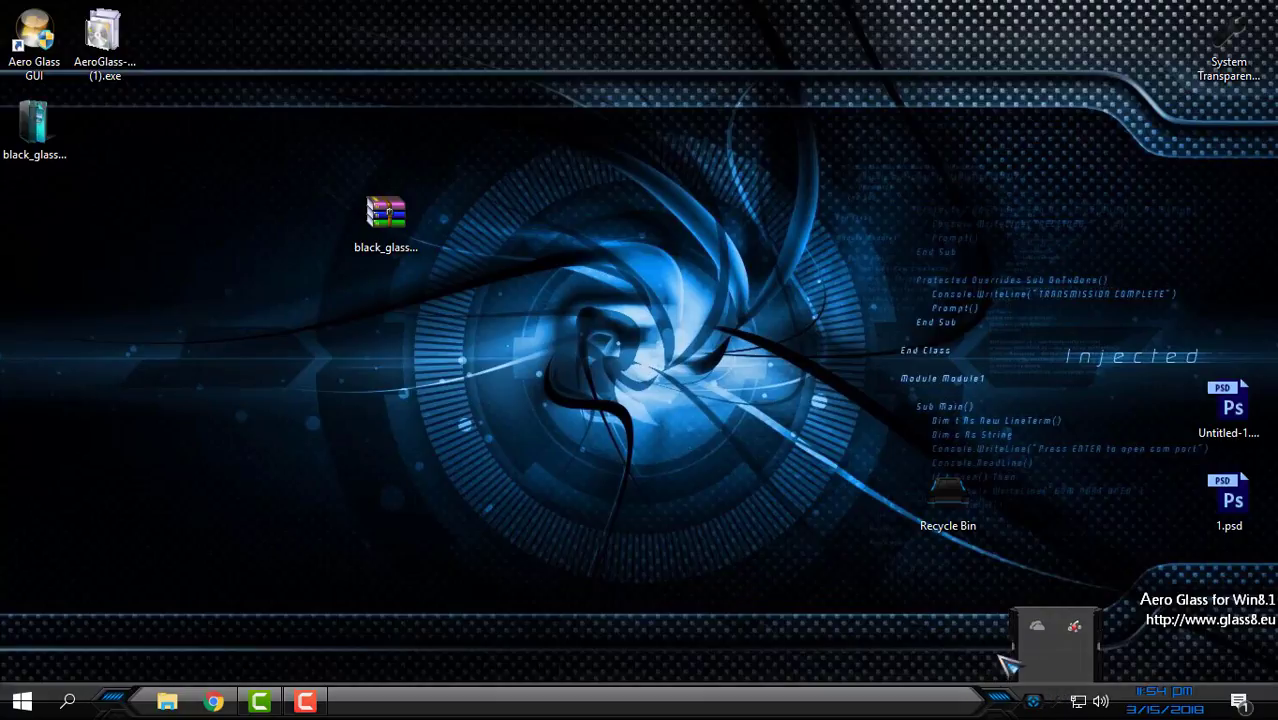
pyautogui.click(1052, 702)
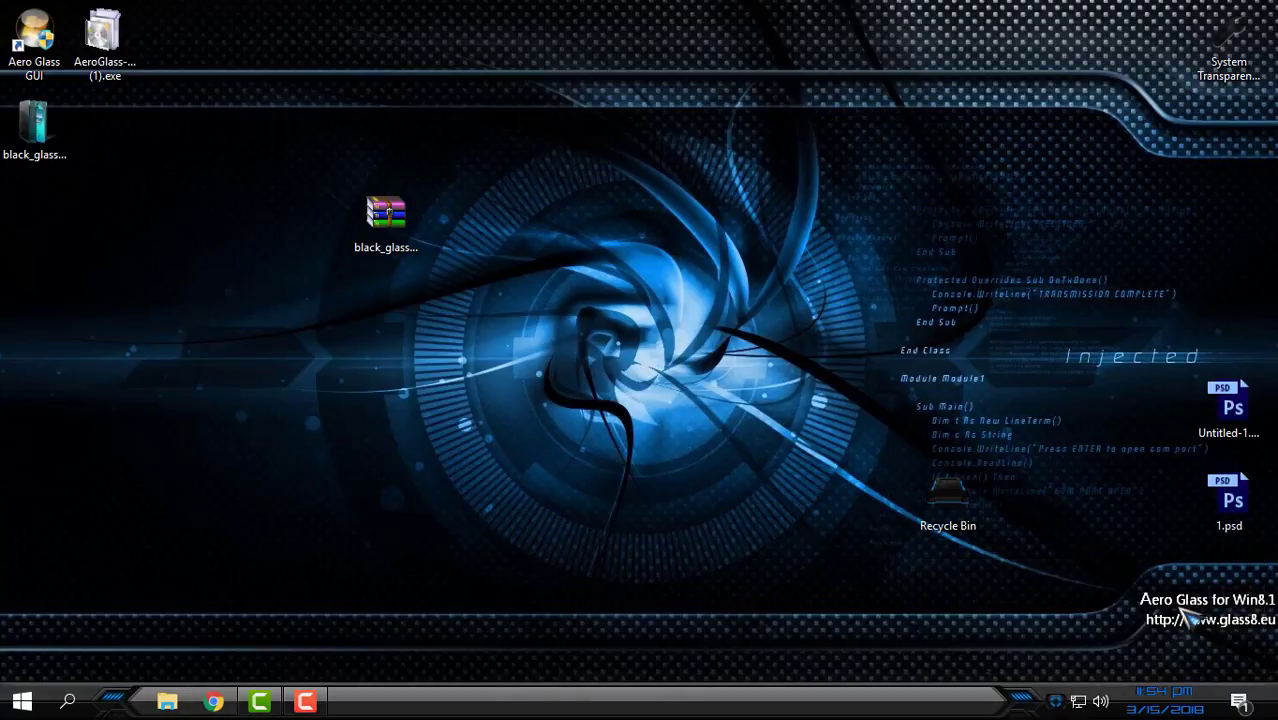
pyautogui.click(1055, 702)
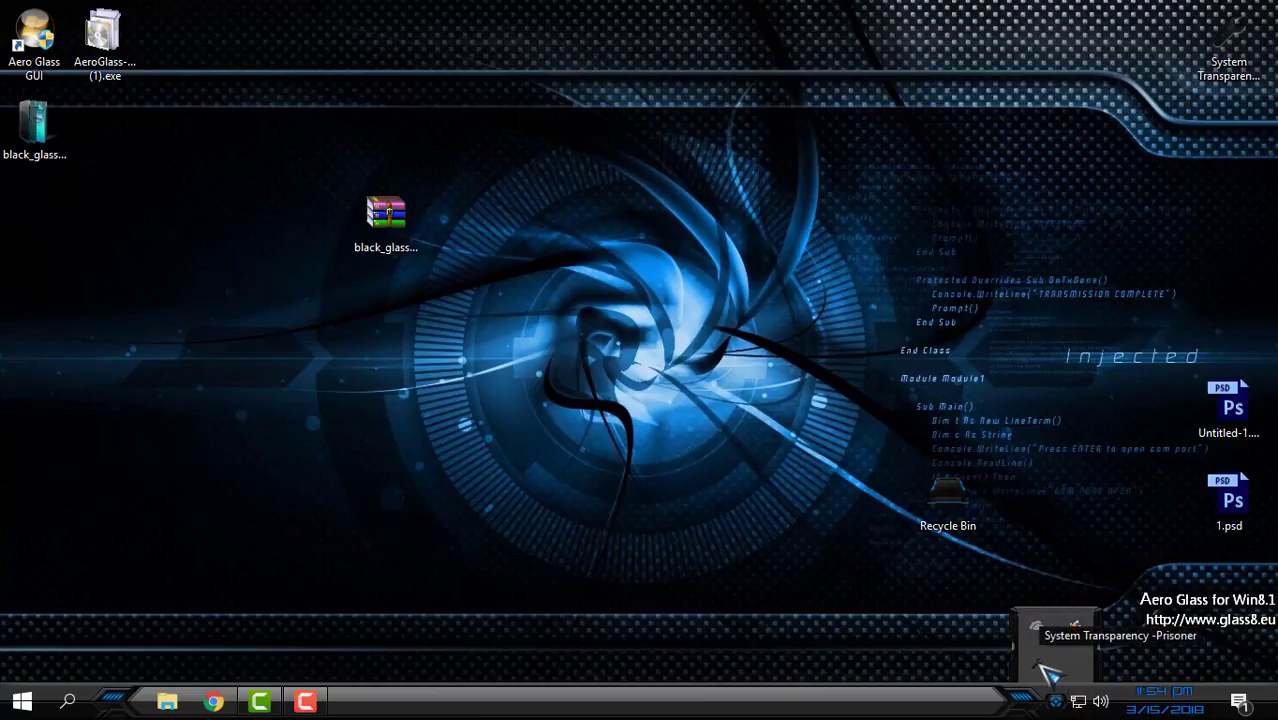
pyautogui.rightClick(1040, 664)
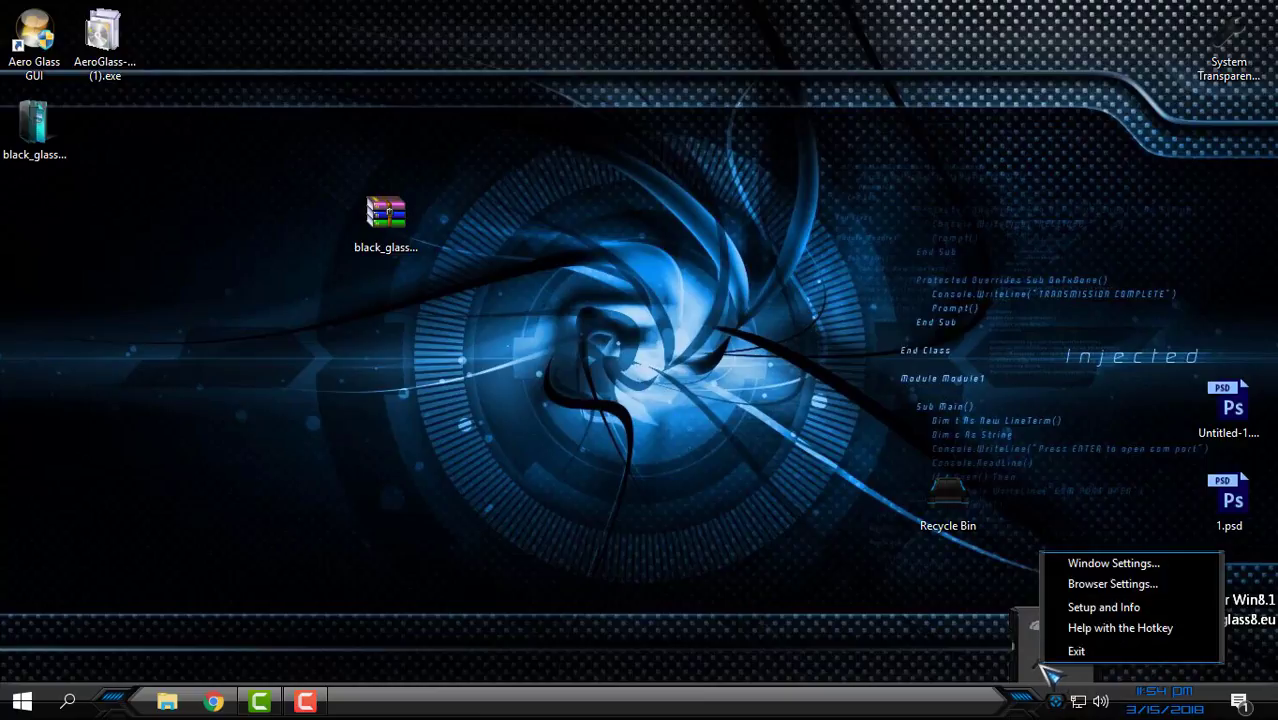
pyautogui.click(1104, 607)
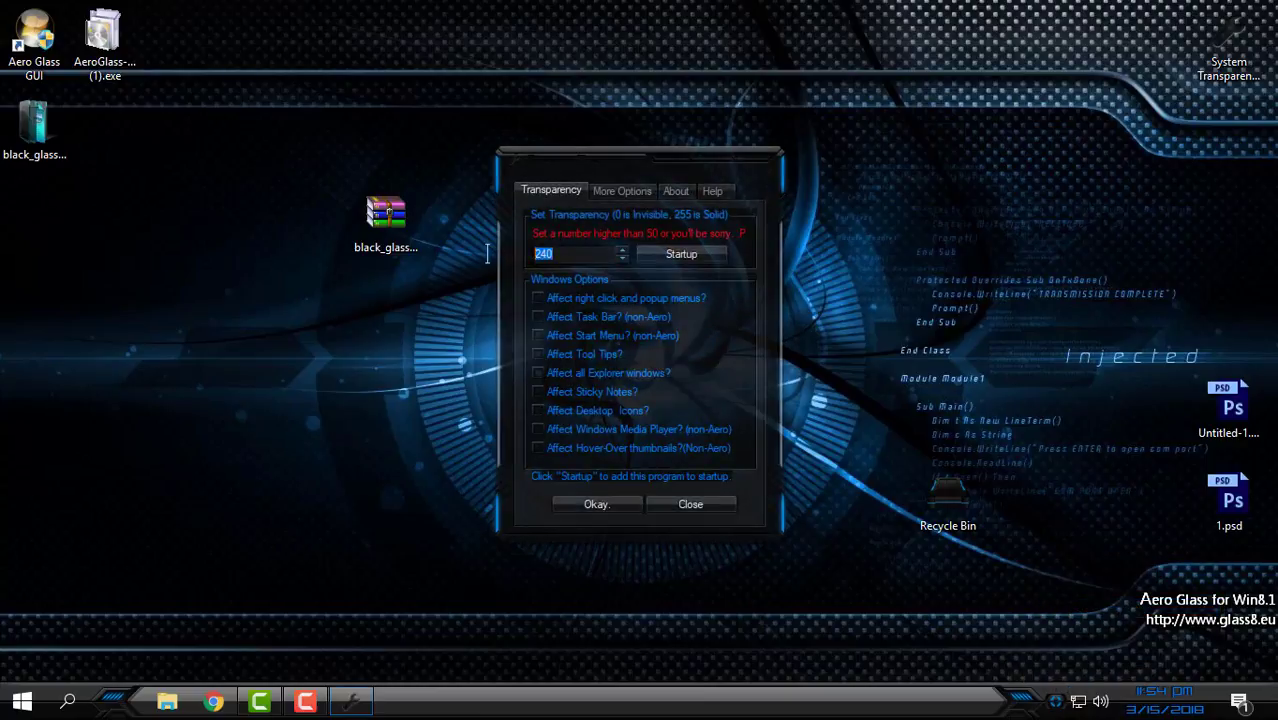
# Enable transparency for right click and popup menus, Task Bar, Start Menu and all Explorer windows, and accept the settings
pyautogui.click(544, 298)
pyautogui.click(542, 316)
pyautogui.click(538, 336)
pyautogui.click(539, 374)
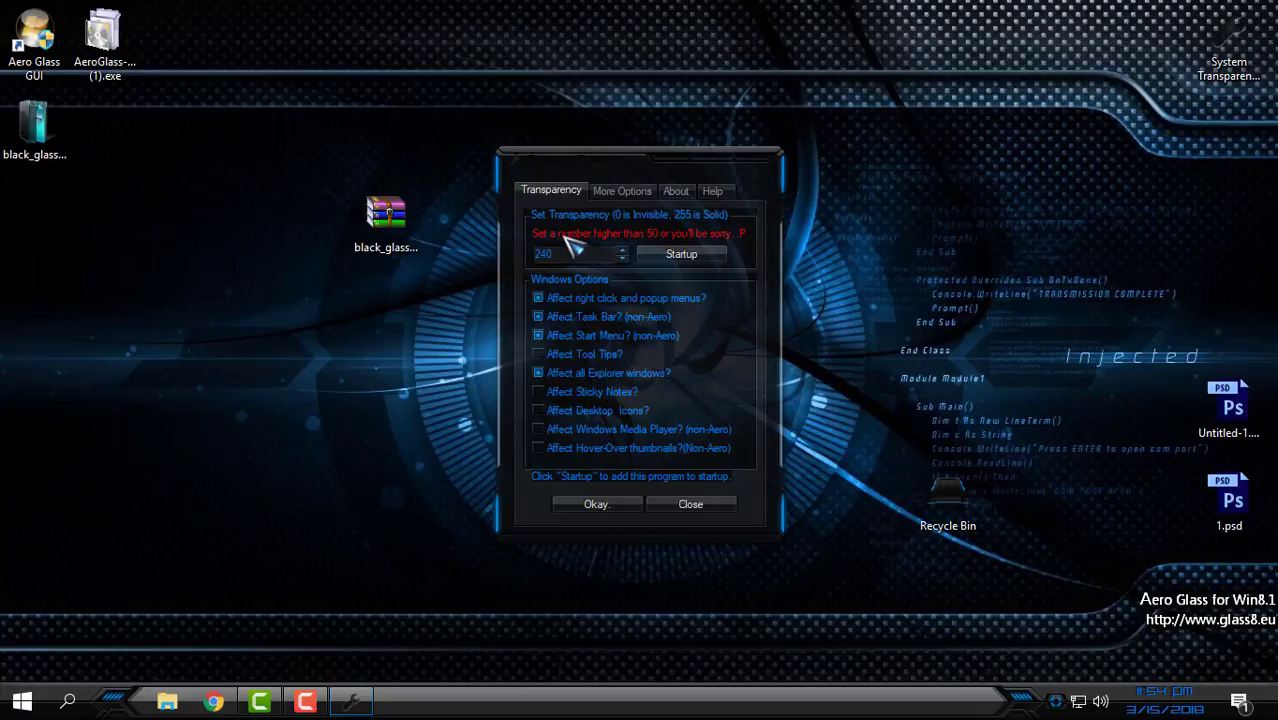
pyautogui.click(610, 504)
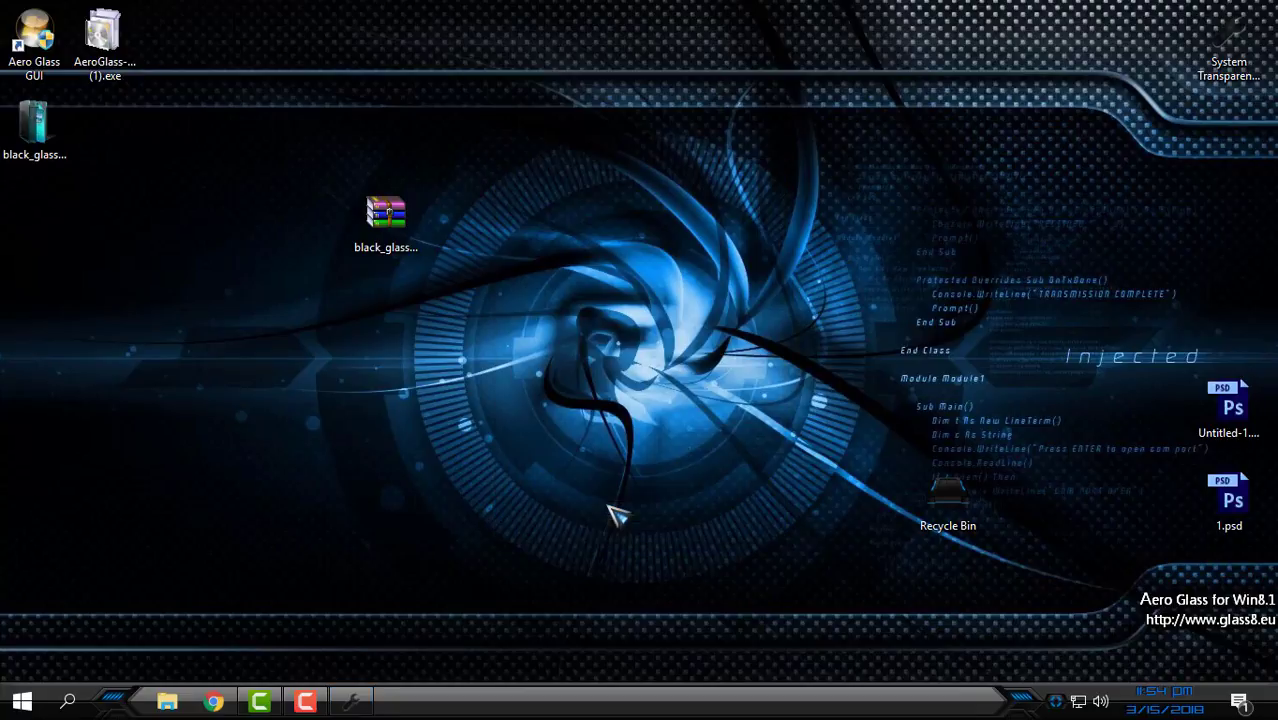
# Open This PC in File Explorer, move the window over the wallpaper to check its background, and close it
pyautogui.click(170, 703)
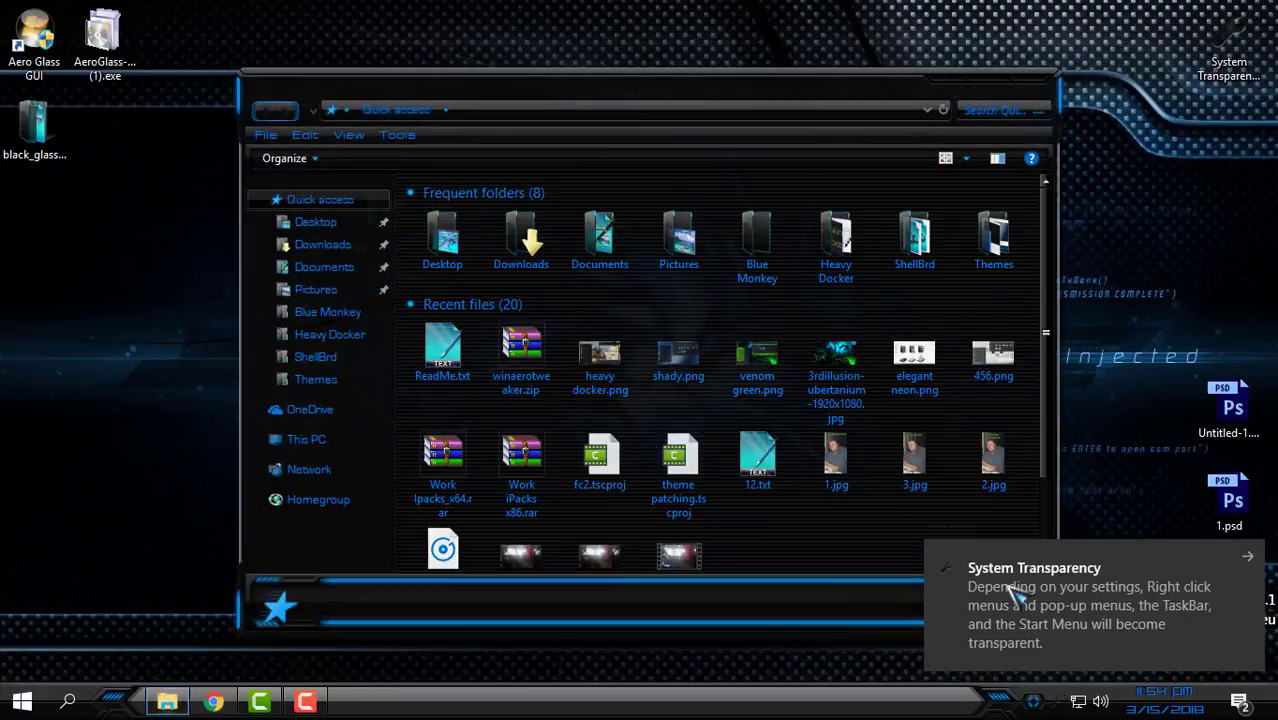
pyautogui.click(338, 445)
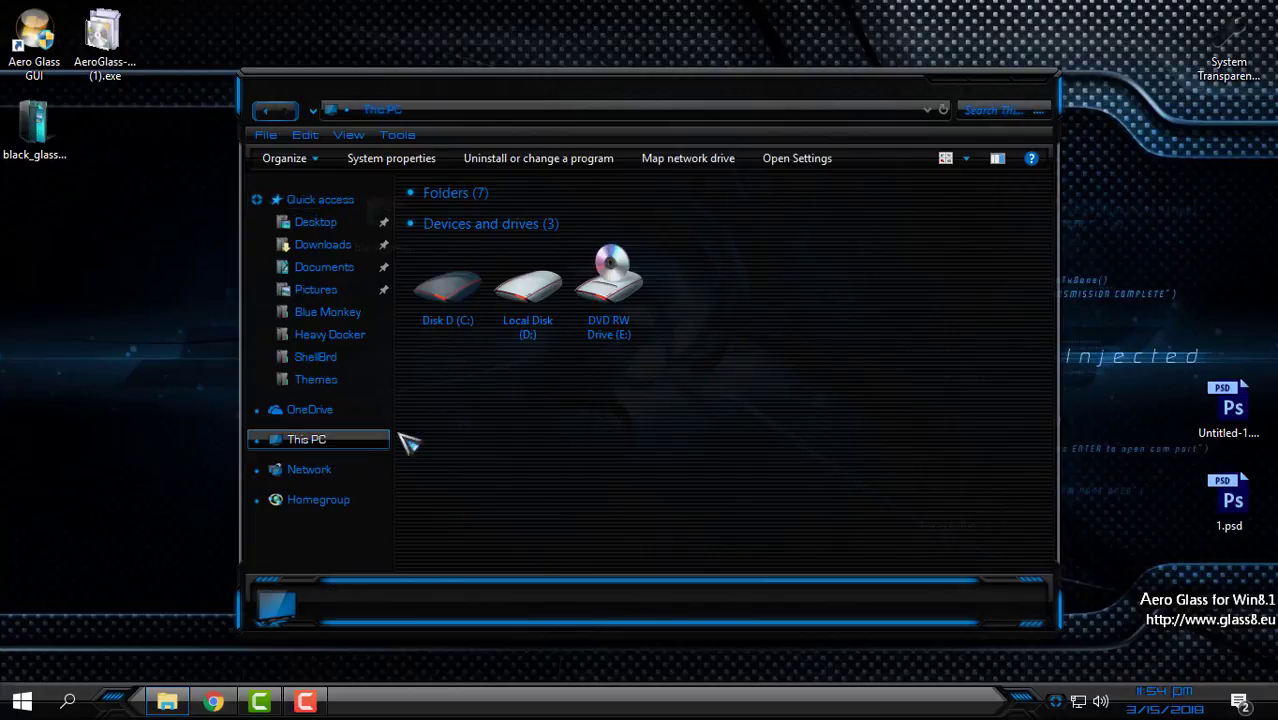
pyautogui.moveTo(688, 98); pyautogui.dragTo(643, 94)
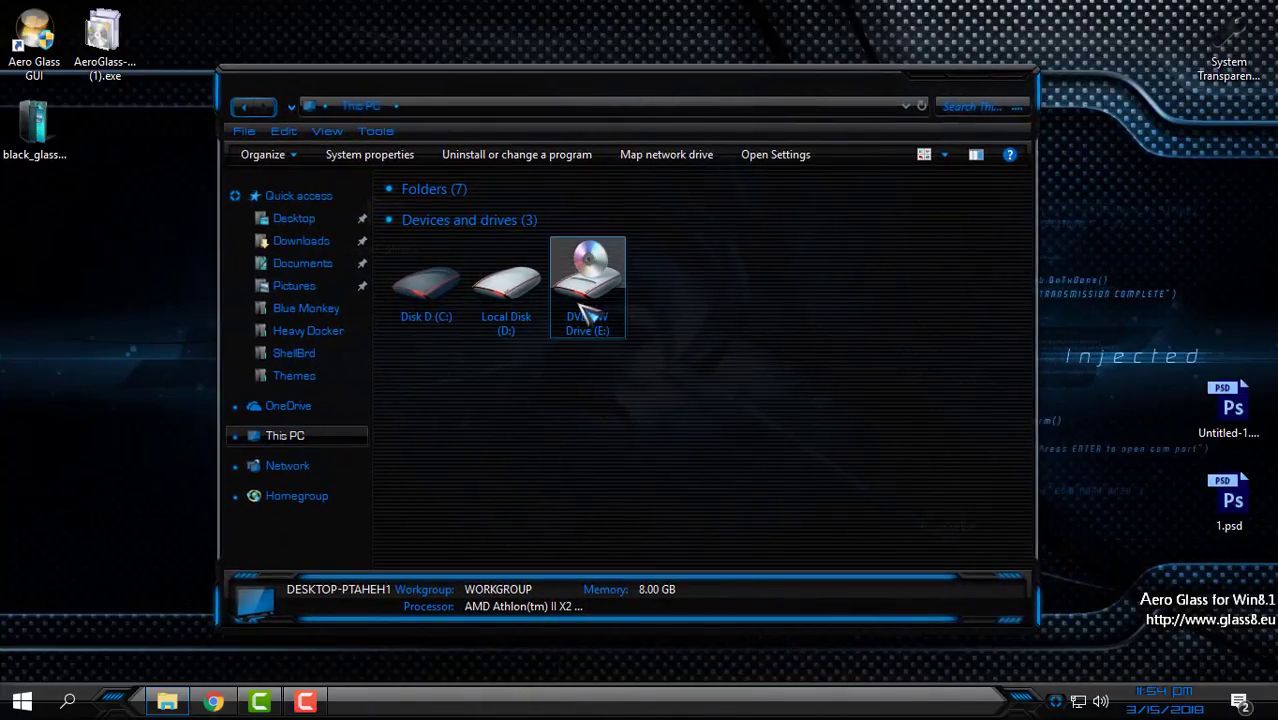
pyautogui.click(966, 88)
pyautogui.moveTo(514, 13); pyautogui.dragTo(545, 72)
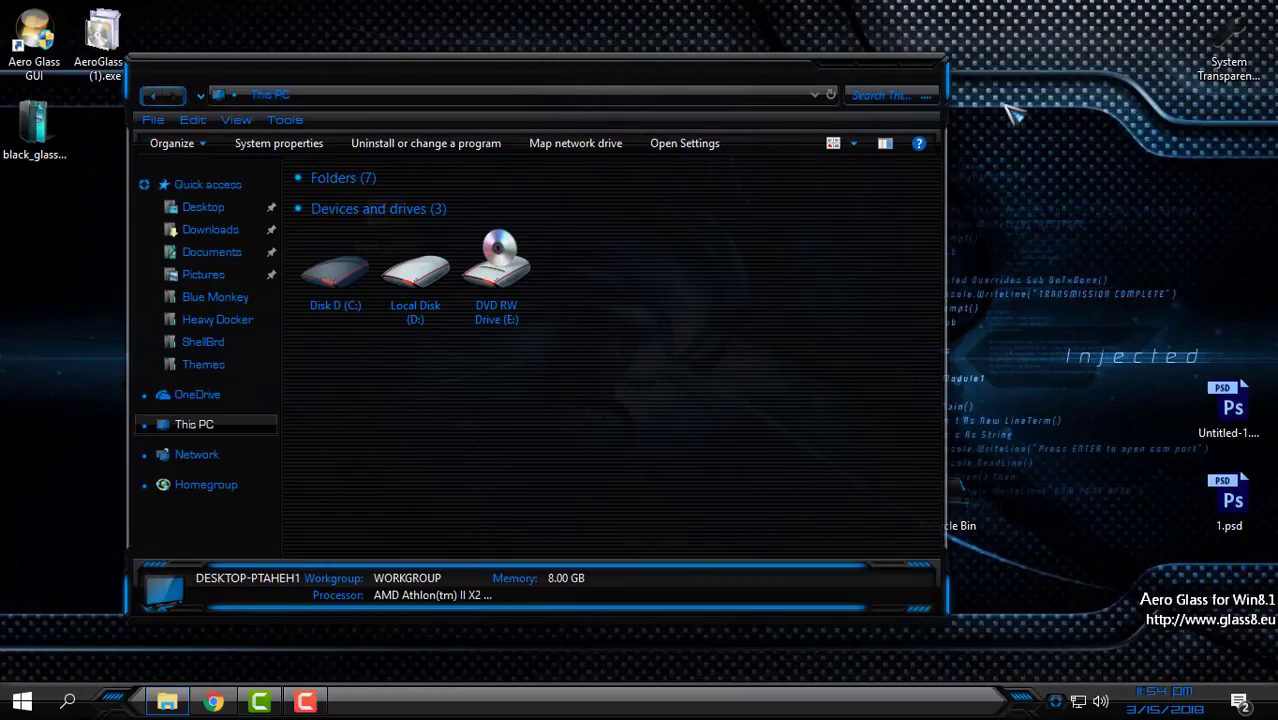
pyautogui.click(921, 64)
# Reopen System Transparency's Setup and Info window and accept the settings with a transparency level of 180
pyautogui.click(1050, 703)
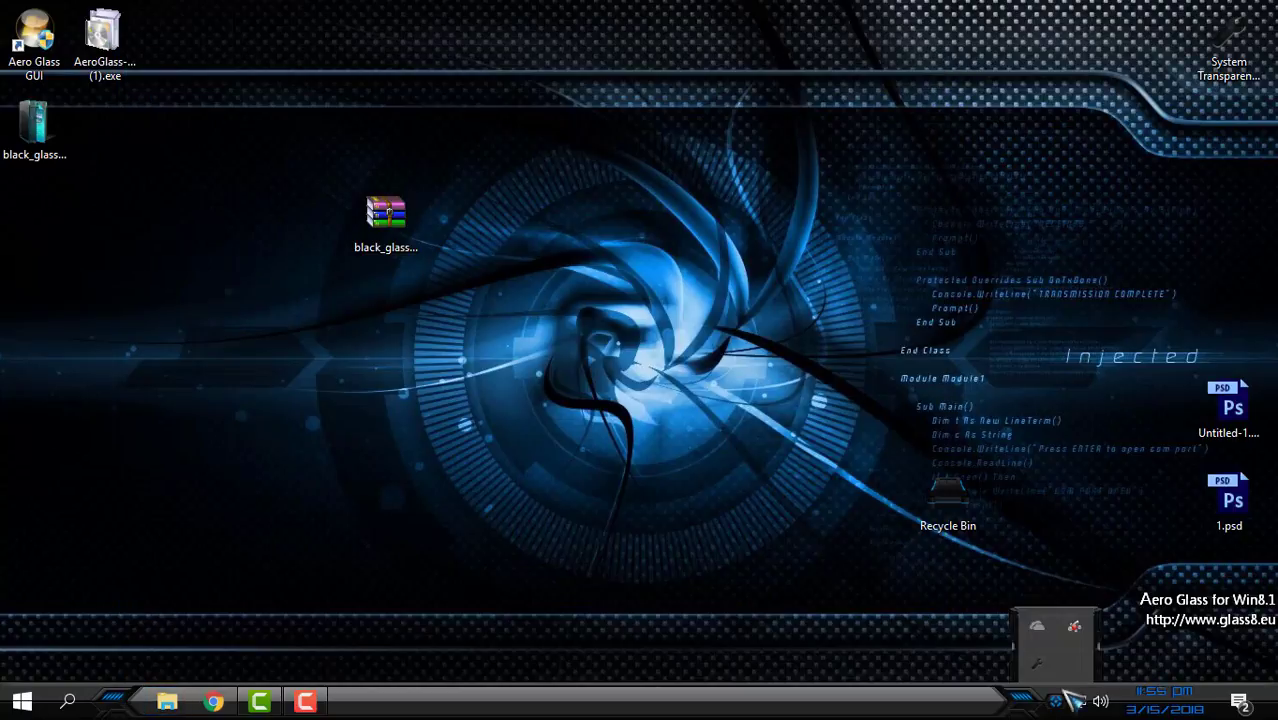
pyautogui.rightClick(1043, 676)
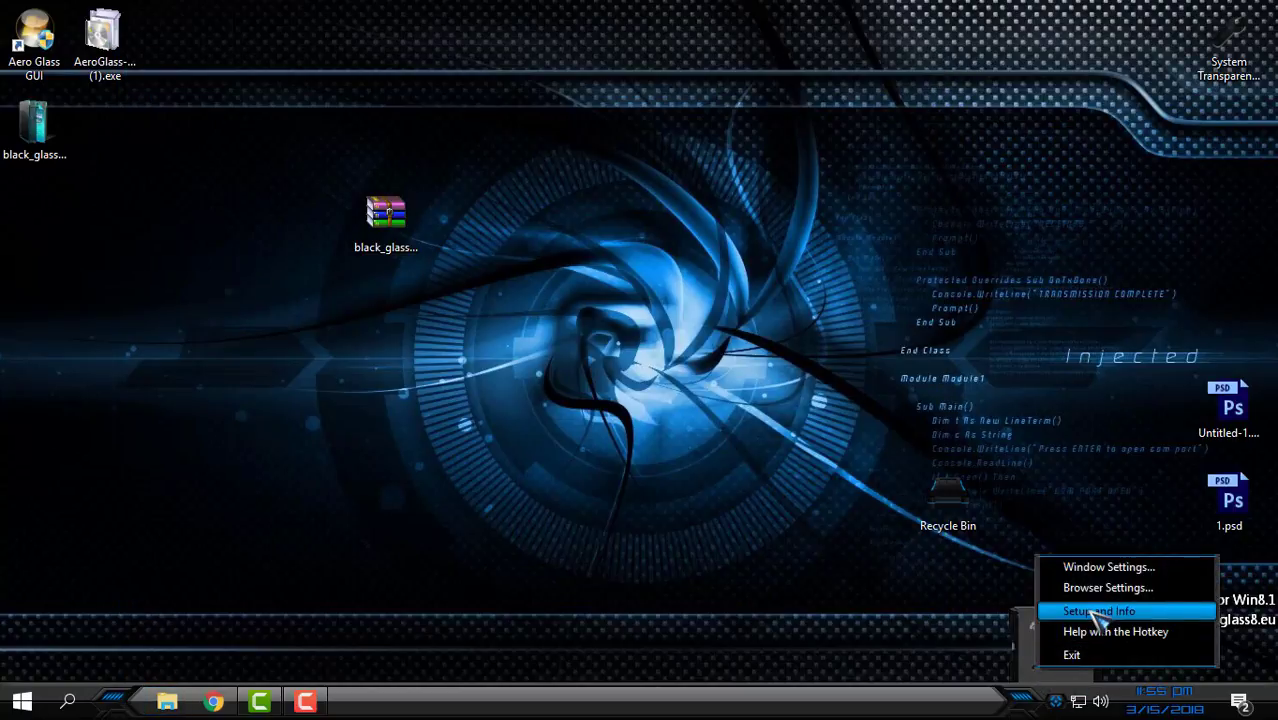
pyautogui.click(1100, 611)
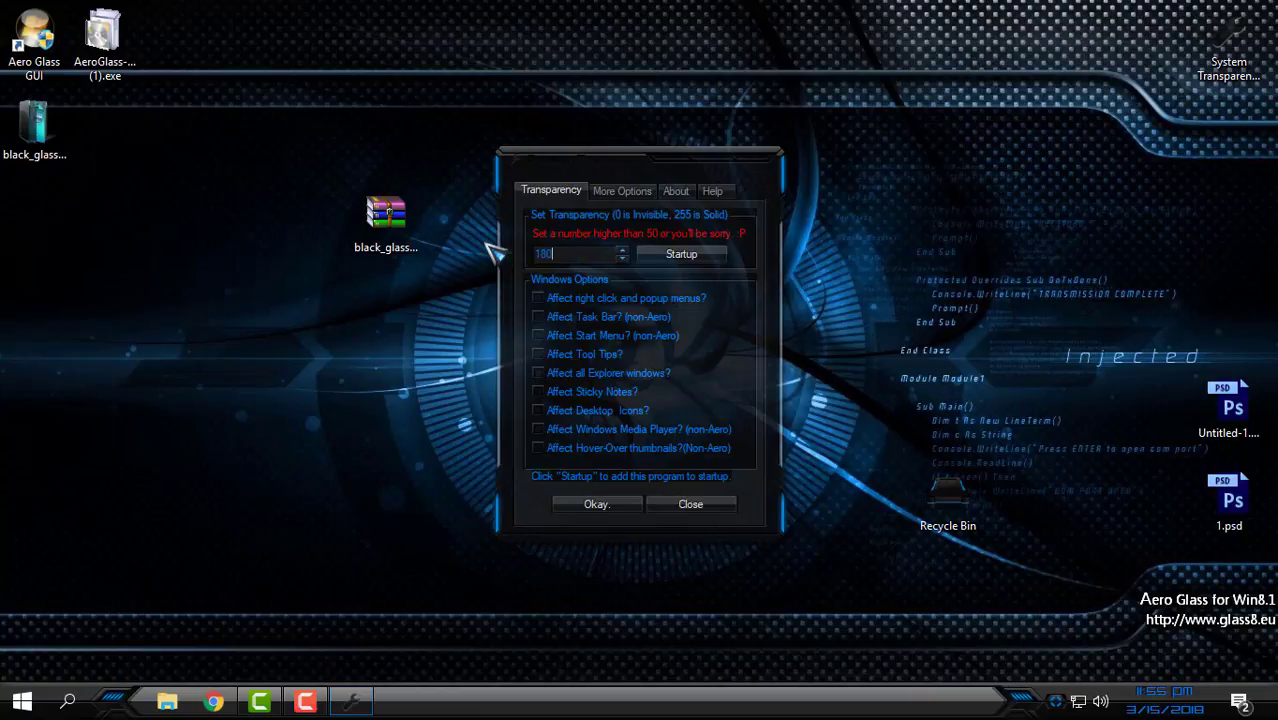
pyautogui.click(605, 506)
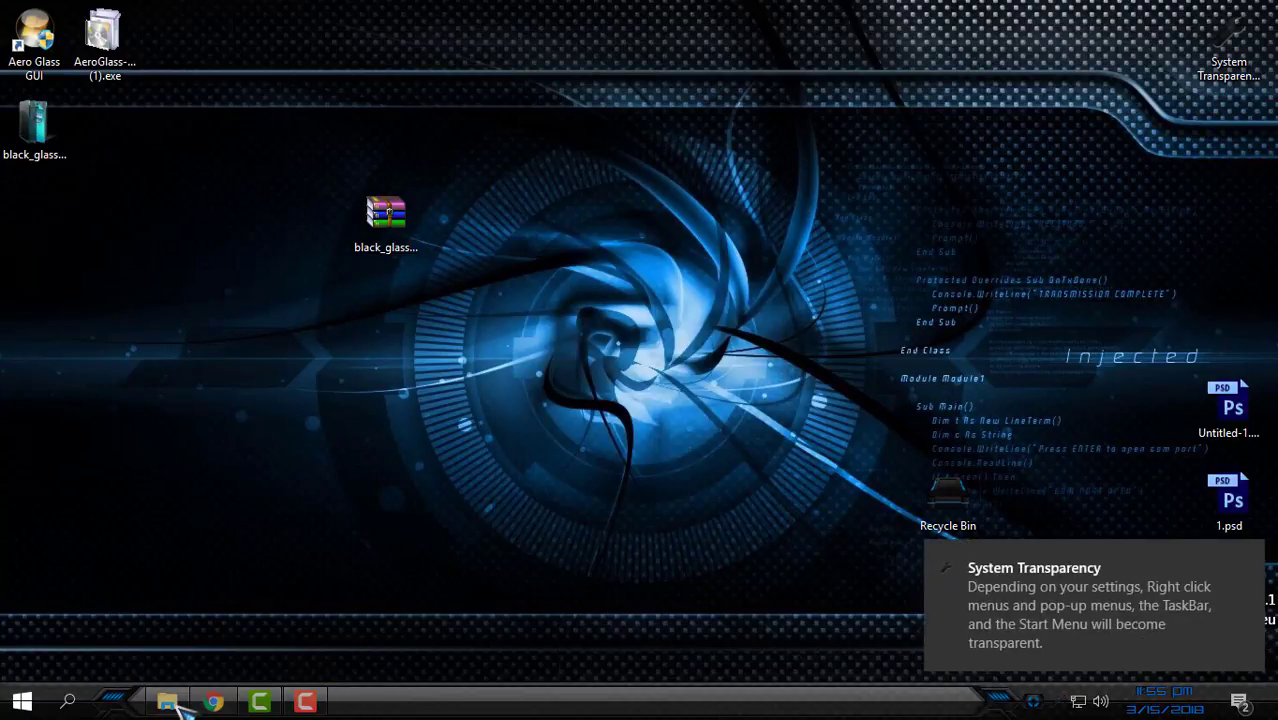
# Open This PC in File Explorer, examine its transparency at several positions and maximized, and close the window
pyautogui.click(168, 702)
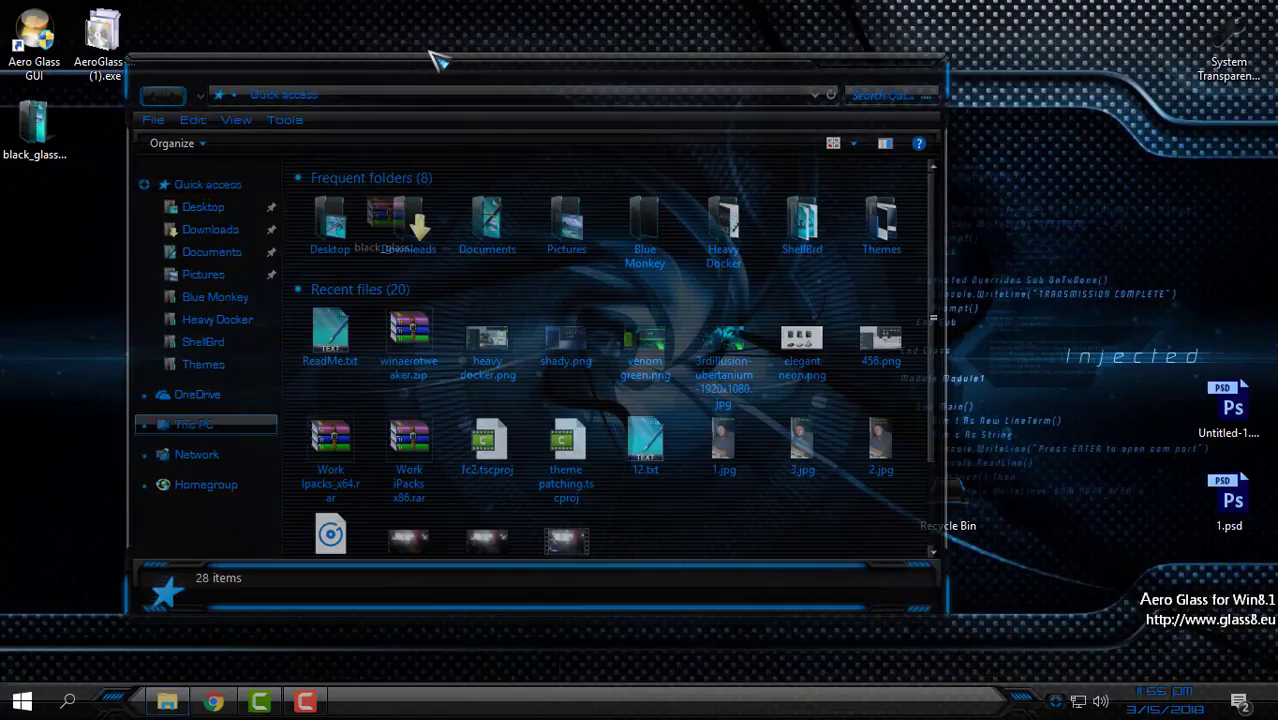
pyautogui.click(242, 428)
pyautogui.moveTo(457, 88); pyautogui.dragTo(520, 95)
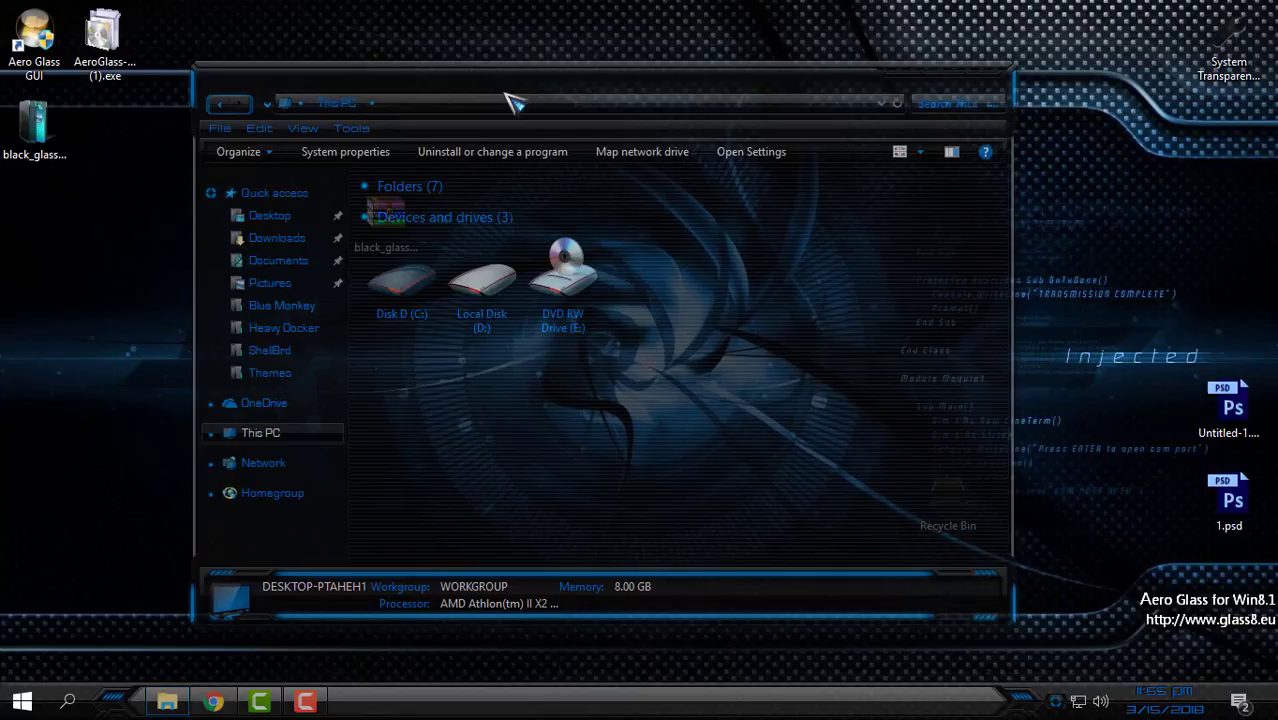
pyautogui.moveTo(513, 103); pyautogui.dragTo(554, 69)
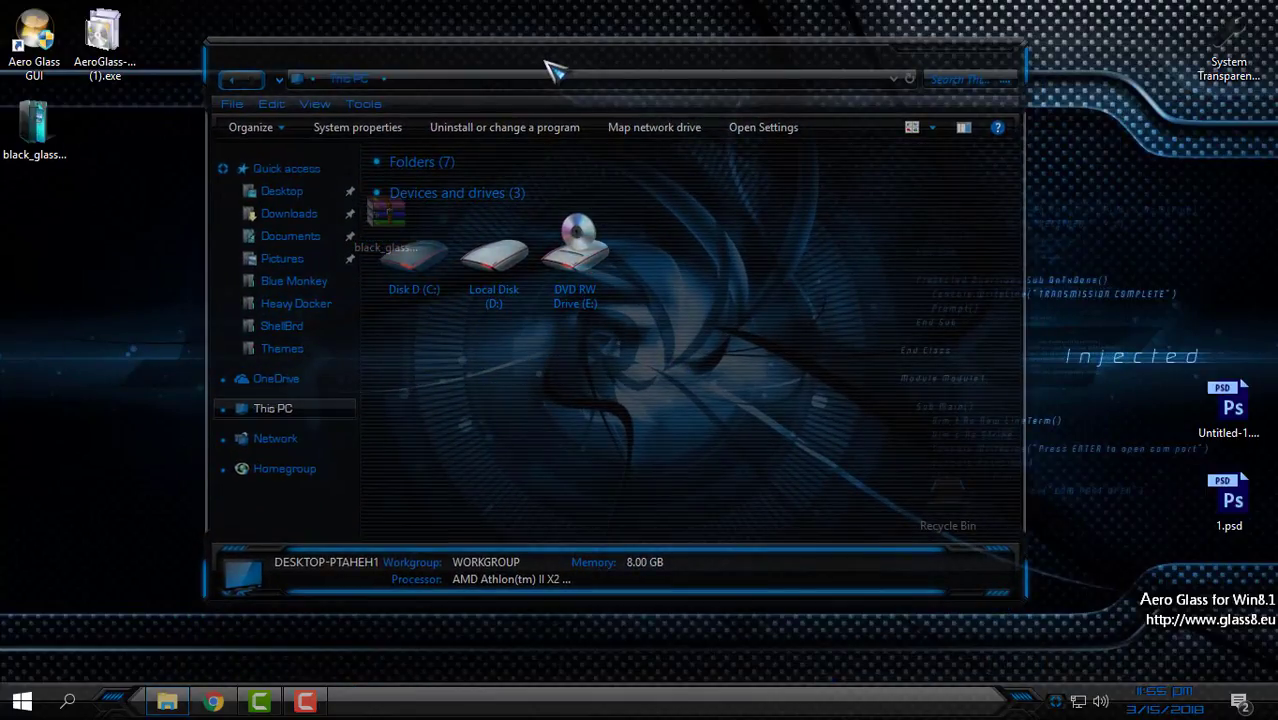
pyautogui.click(46, 160)
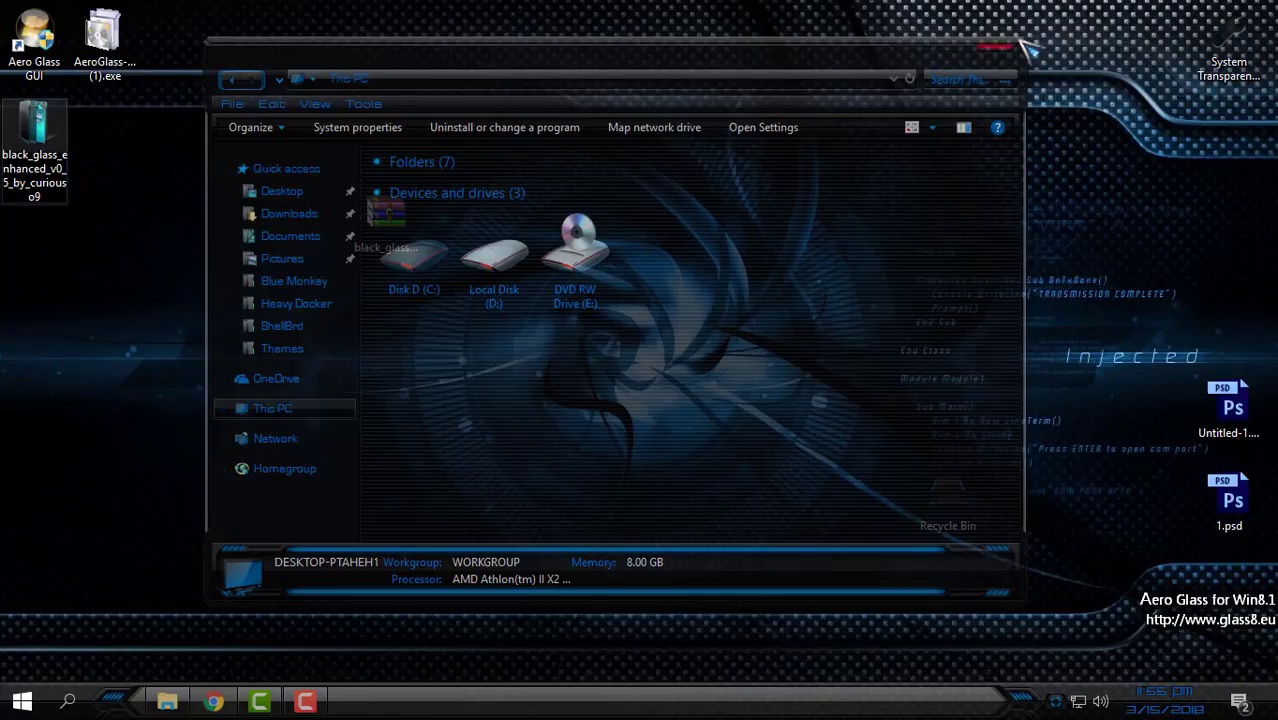
pyautogui.moveTo(838, 62); pyautogui.dragTo(930, 80)
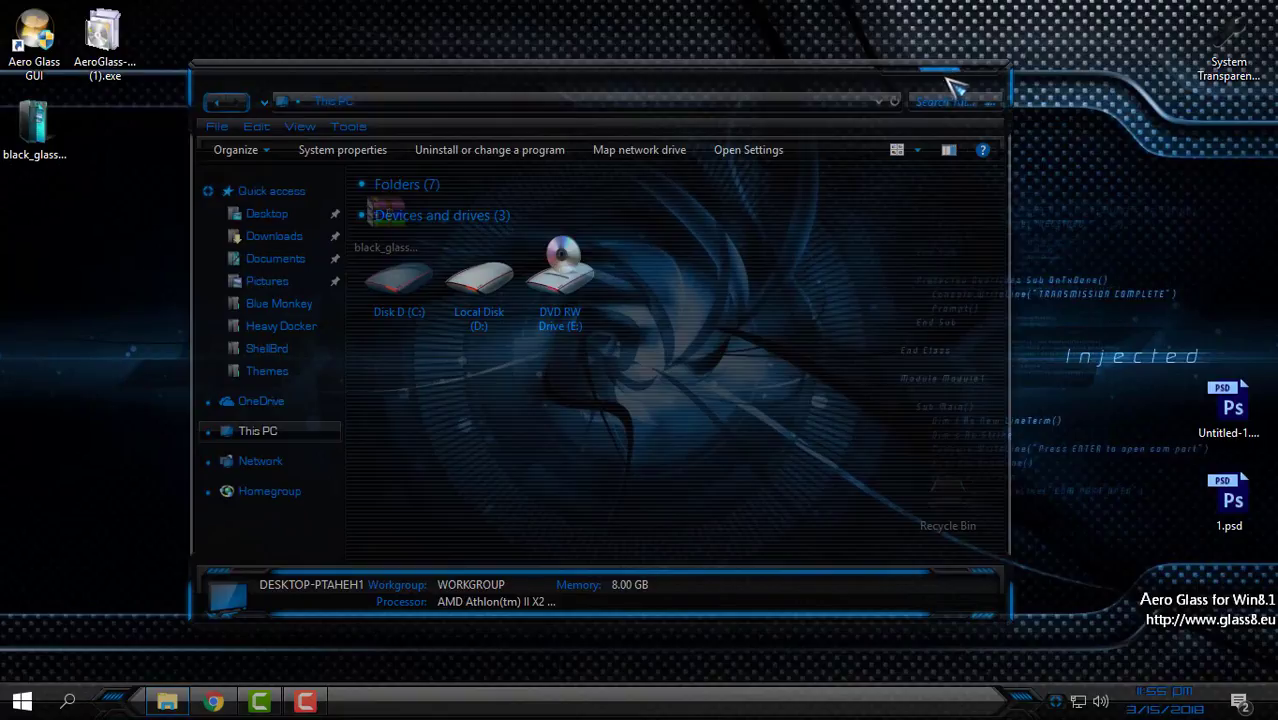
pyautogui.doubleClick(958, 80)
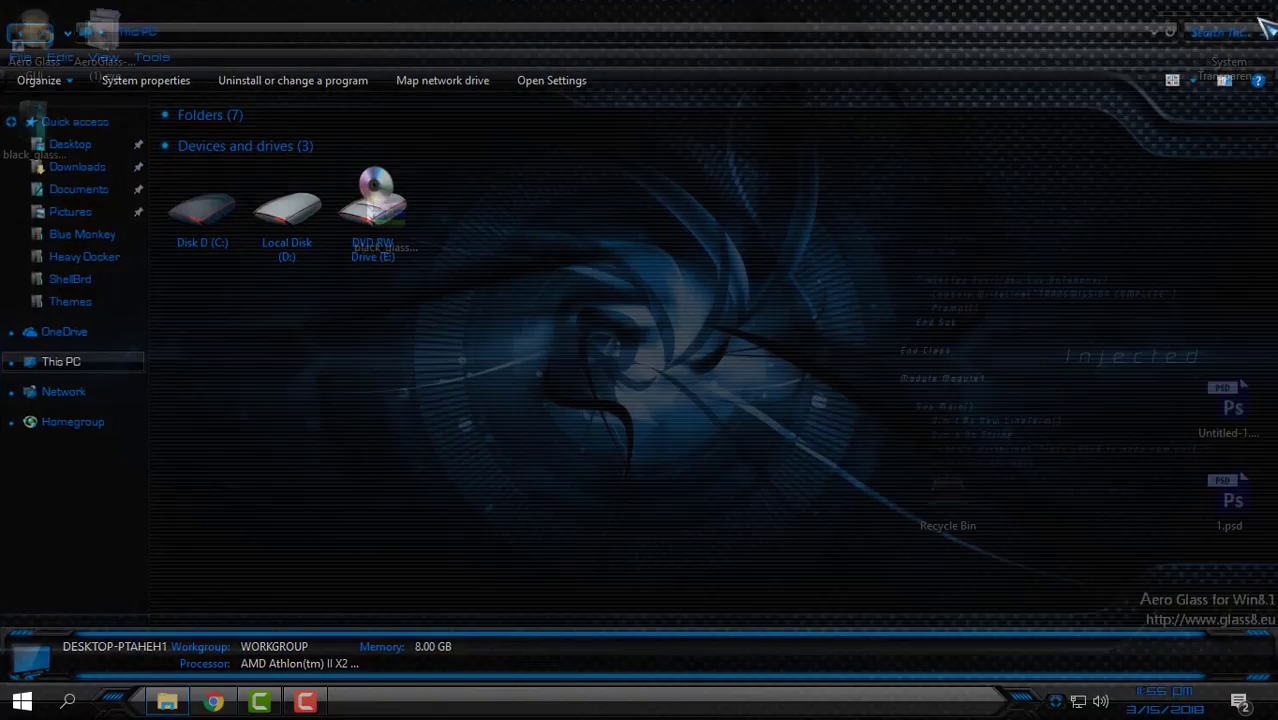
pyautogui.click(1264, 34)
# Refresh the desktop to check the popup menu's transparency, and open and close System Transparency's Setup and Info window
pyautogui.click(1054, 699)
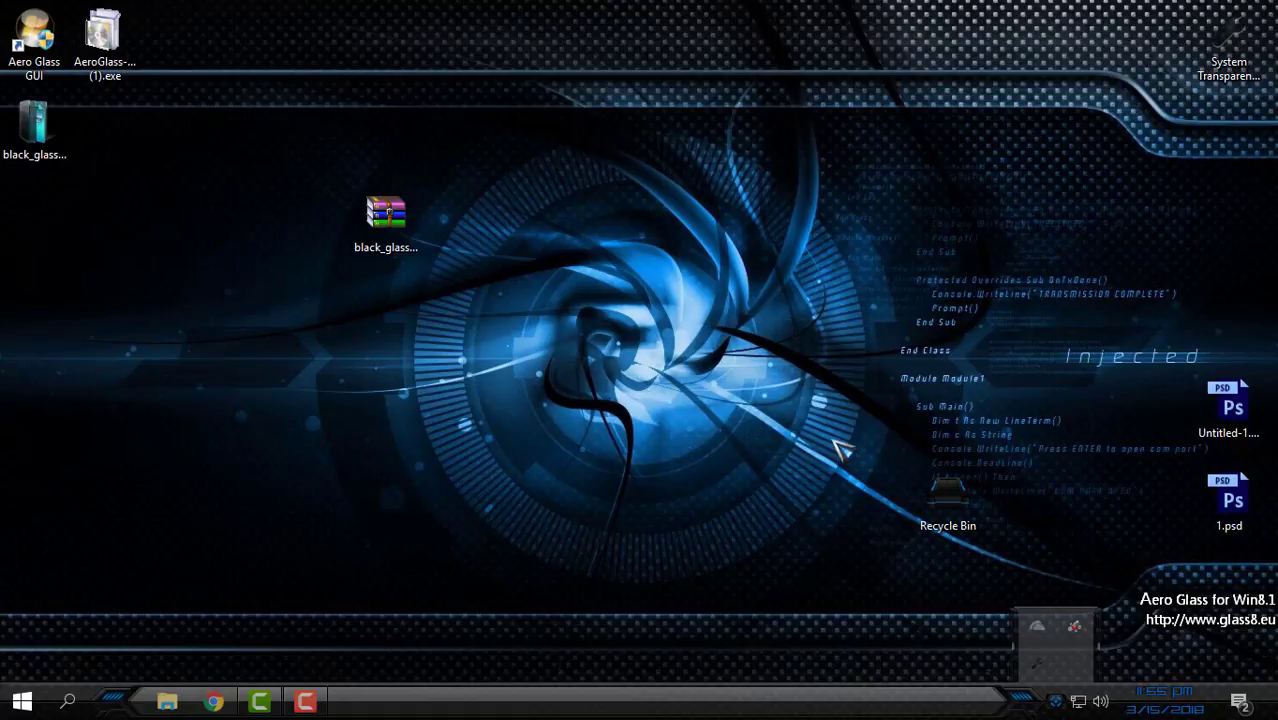
pyautogui.rightClick(840, 447)
pyautogui.click(847, 376)
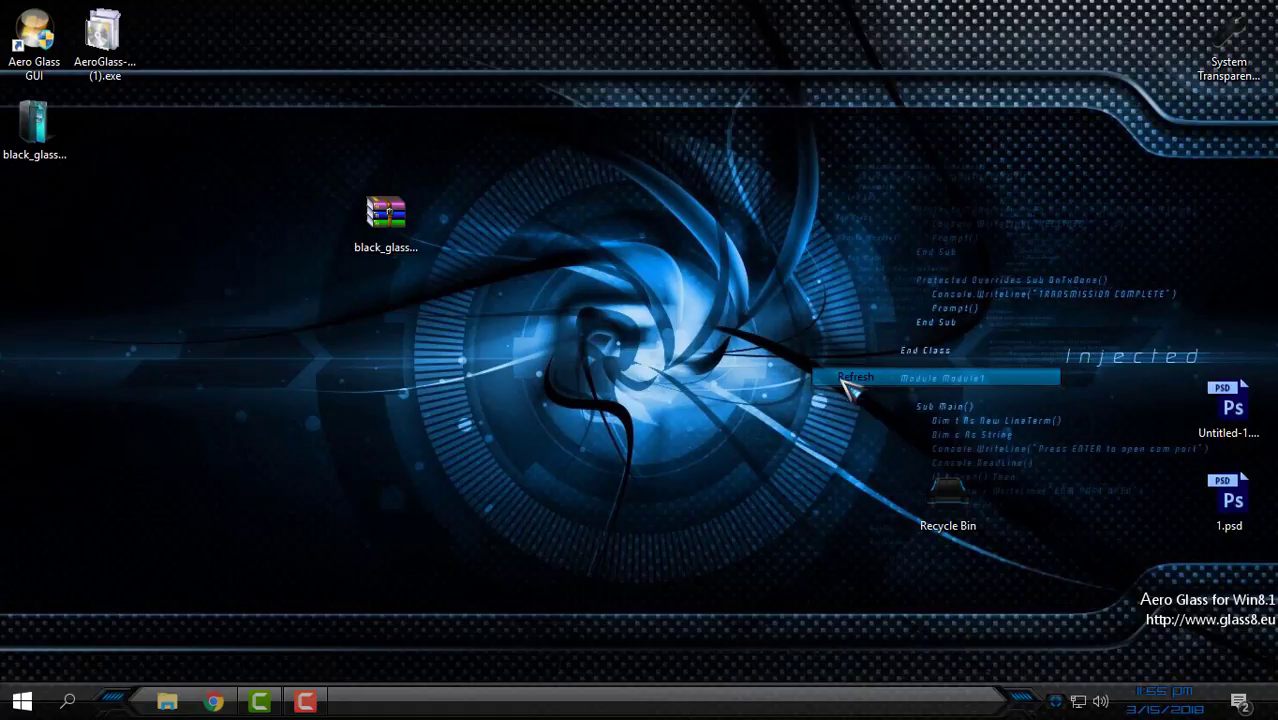
pyautogui.click(1058, 700)
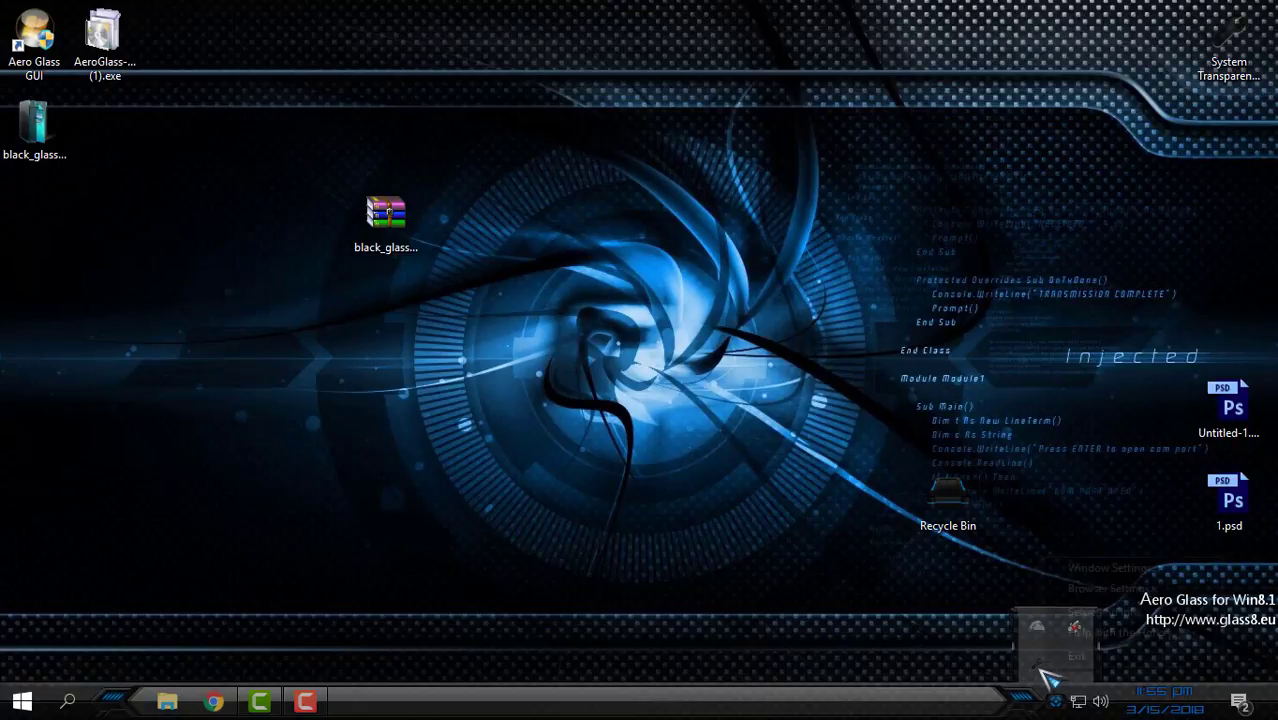
pyautogui.rightClick(1074, 627)
pyautogui.click(1066, 609)
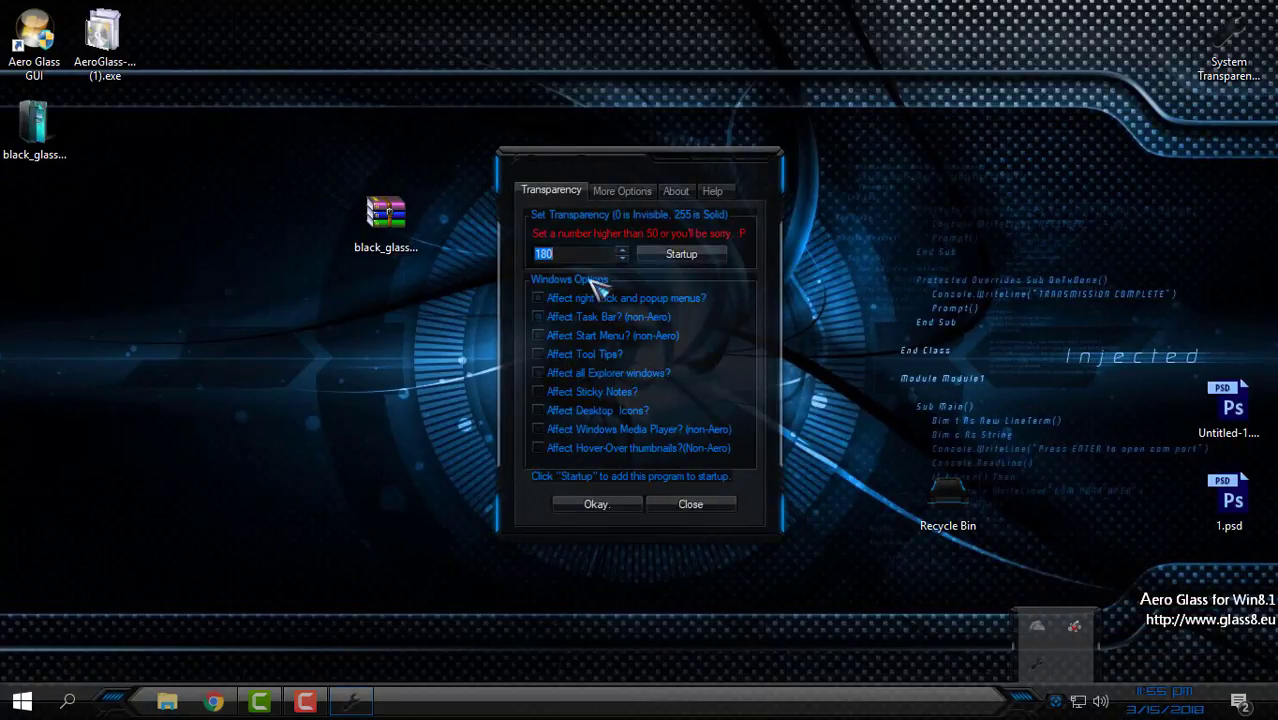
pyautogui.click(758, 156)
# Exit System Transparency from the hidden notification icons, and refresh the desktop twice to check its context menu
pyautogui.click(1076, 698)
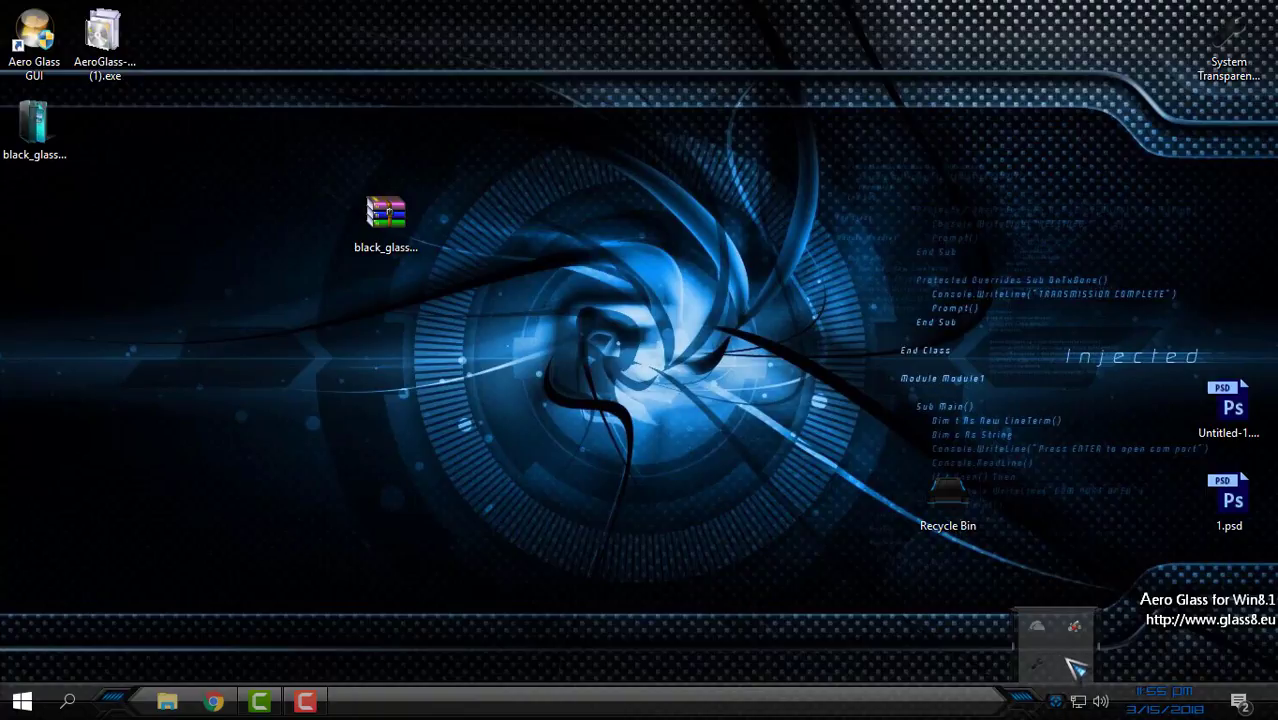
pyautogui.rightClick(1049, 680)
pyautogui.click(1078, 658)
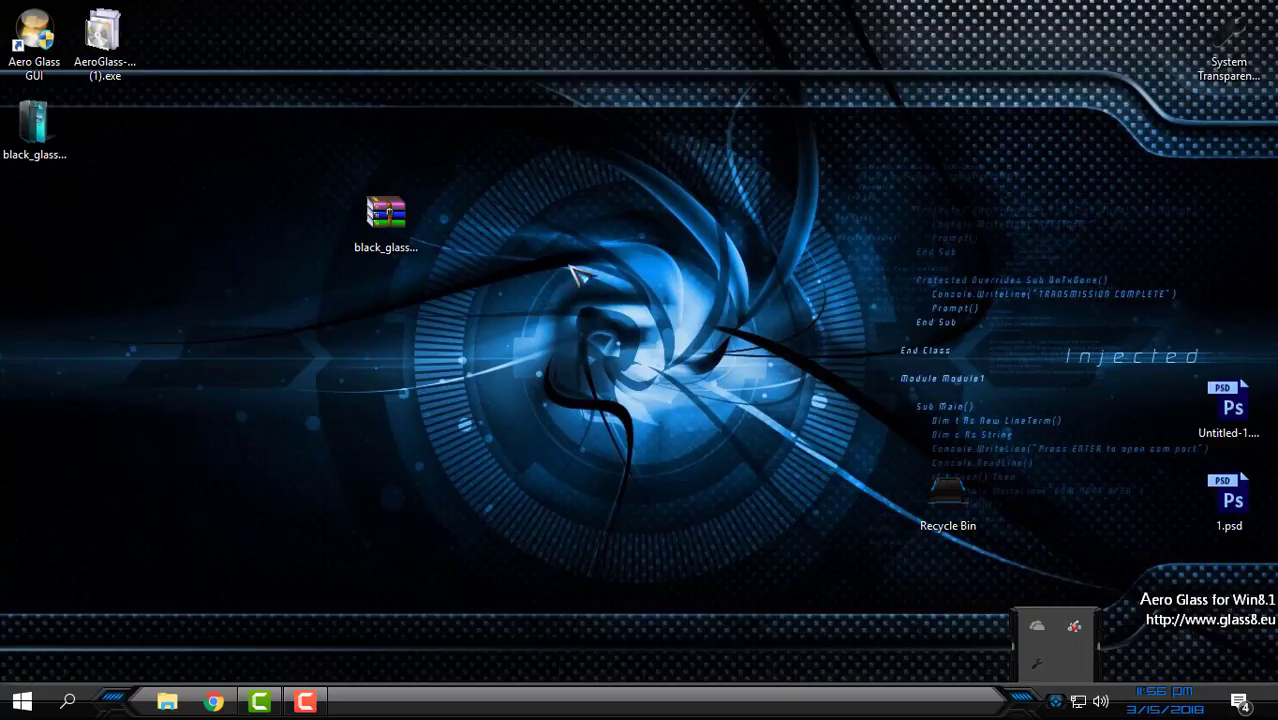
pyautogui.rightClick(566, 227)
pyautogui.click(607, 297)
pyautogui.rightClick(606, 199)
pyautogui.click(638, 268)
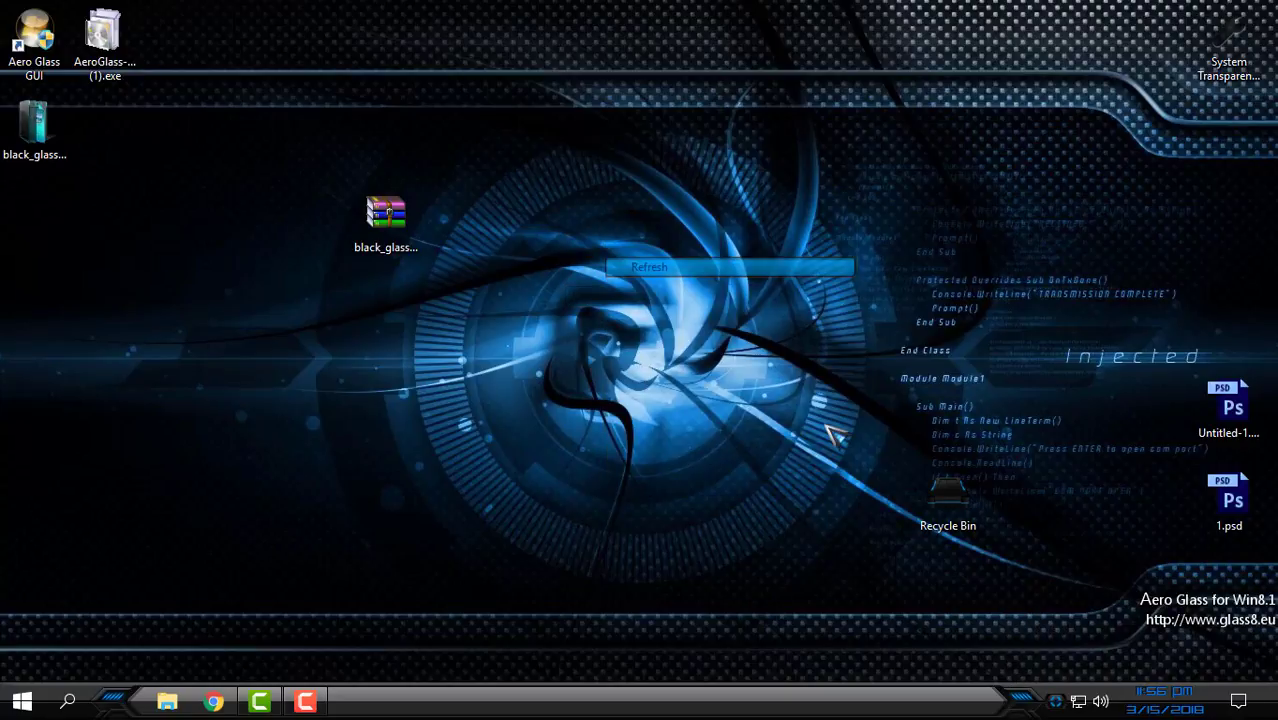
pyautogui.rightClick(679, 272)
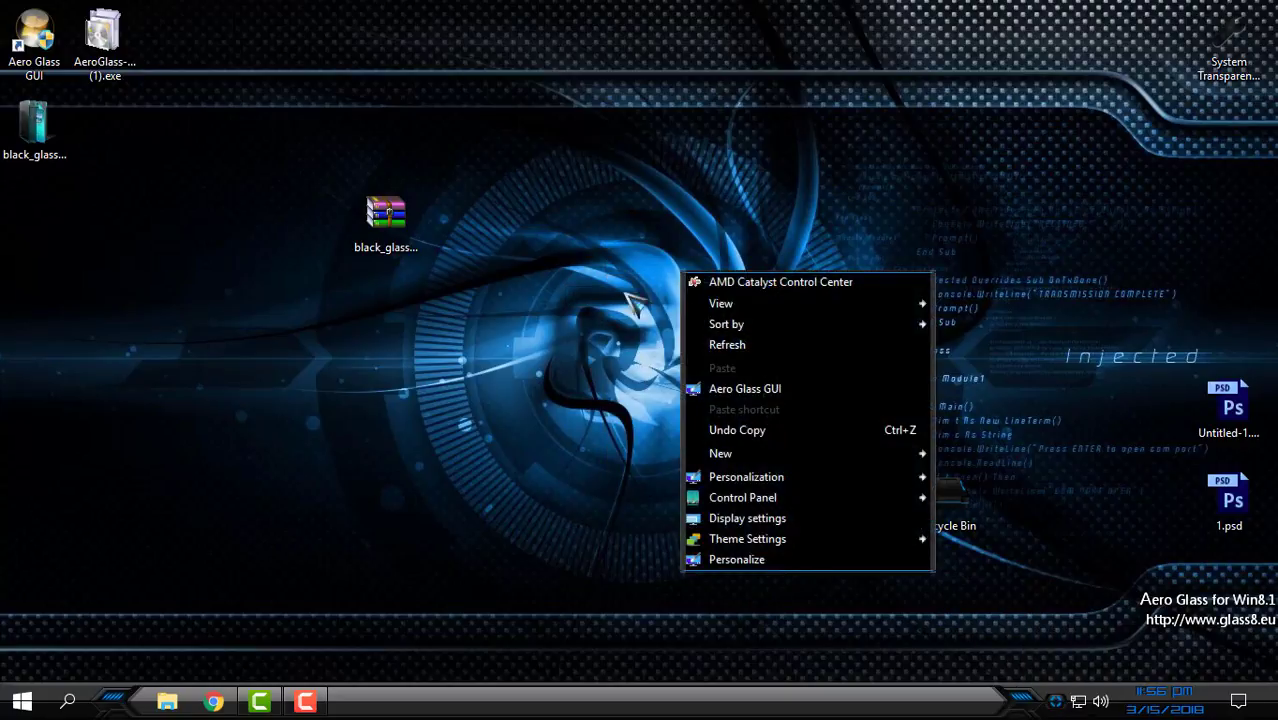
pyautogui.click(634, 305)
# Launch BlackGlassEnhanced.exe from the Black Glass Enhanced v0.5 folder on the desktop, and close the folder window
pyautogui.doubleClick(30, 130)
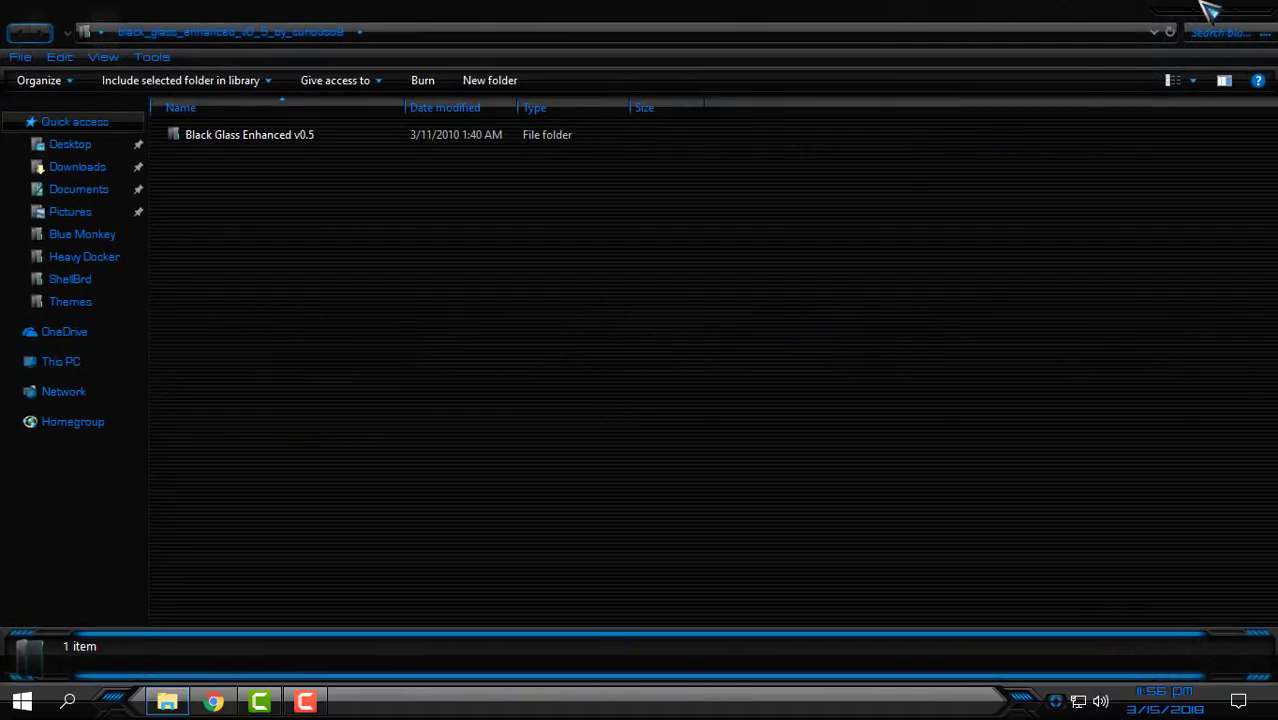
pyautogui.doubleClick(251, 134)
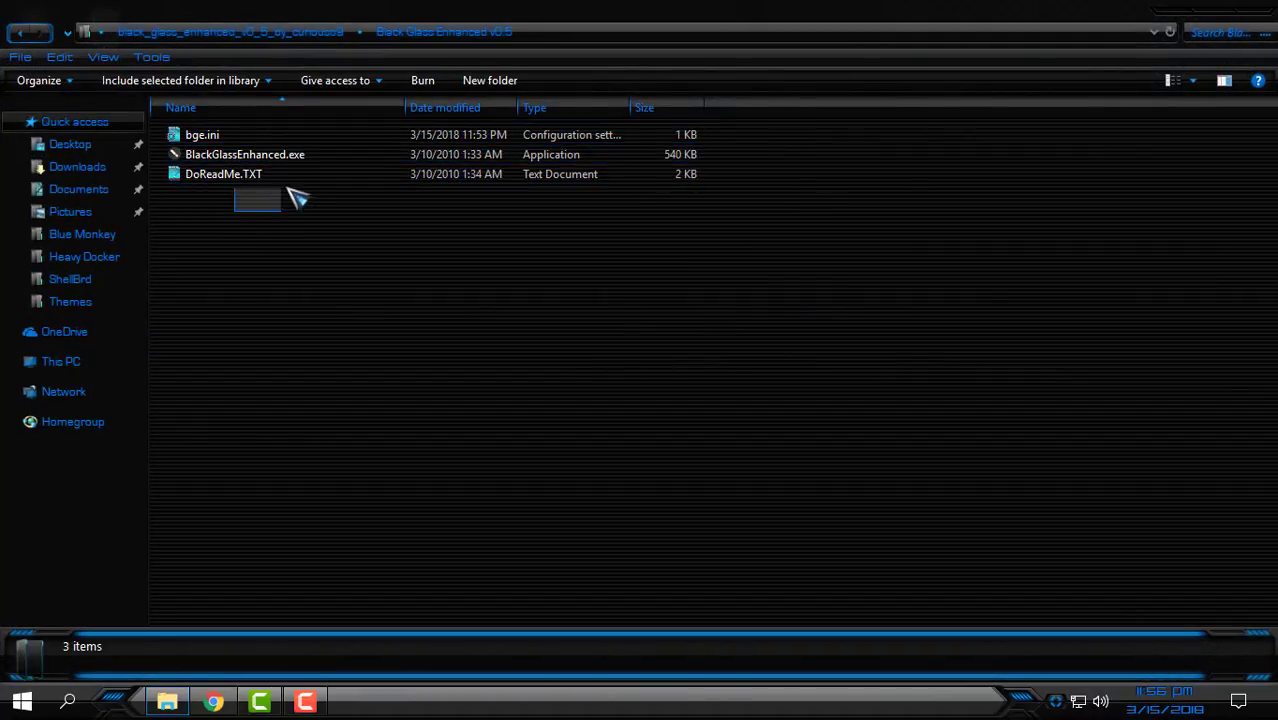
pyautogui.click(237, 136)
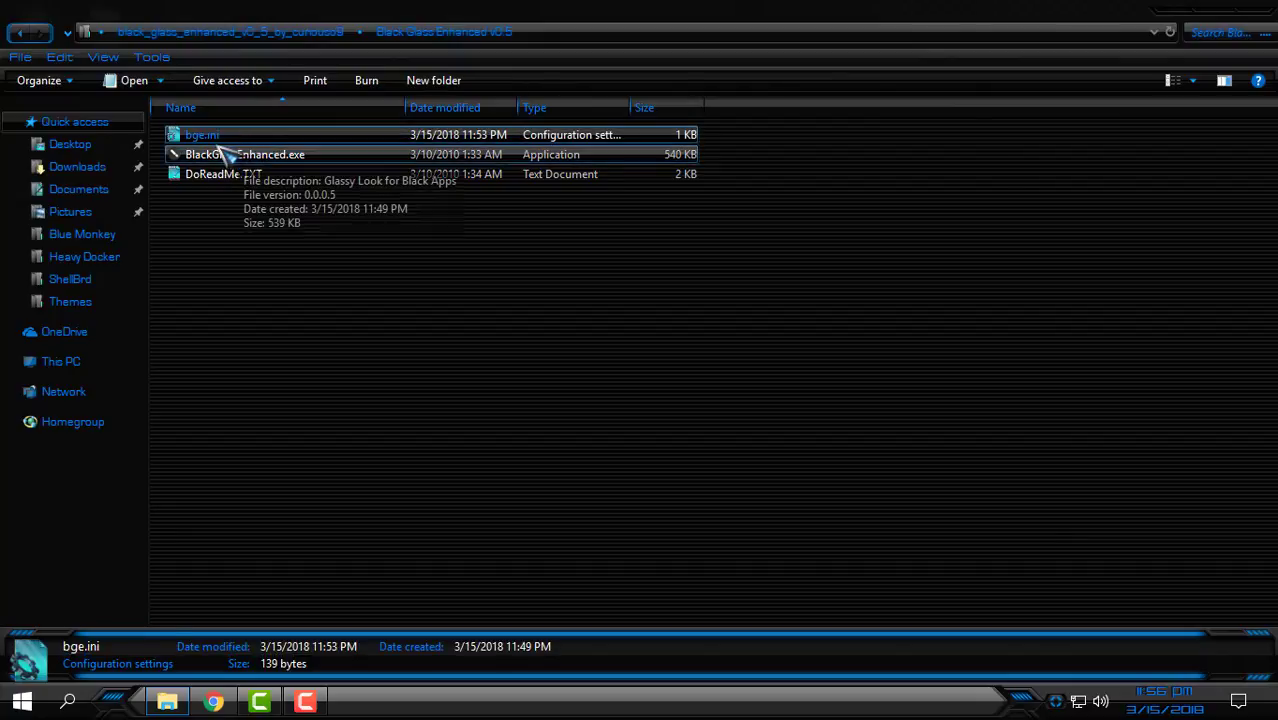
pyautogui.click(222, 160)
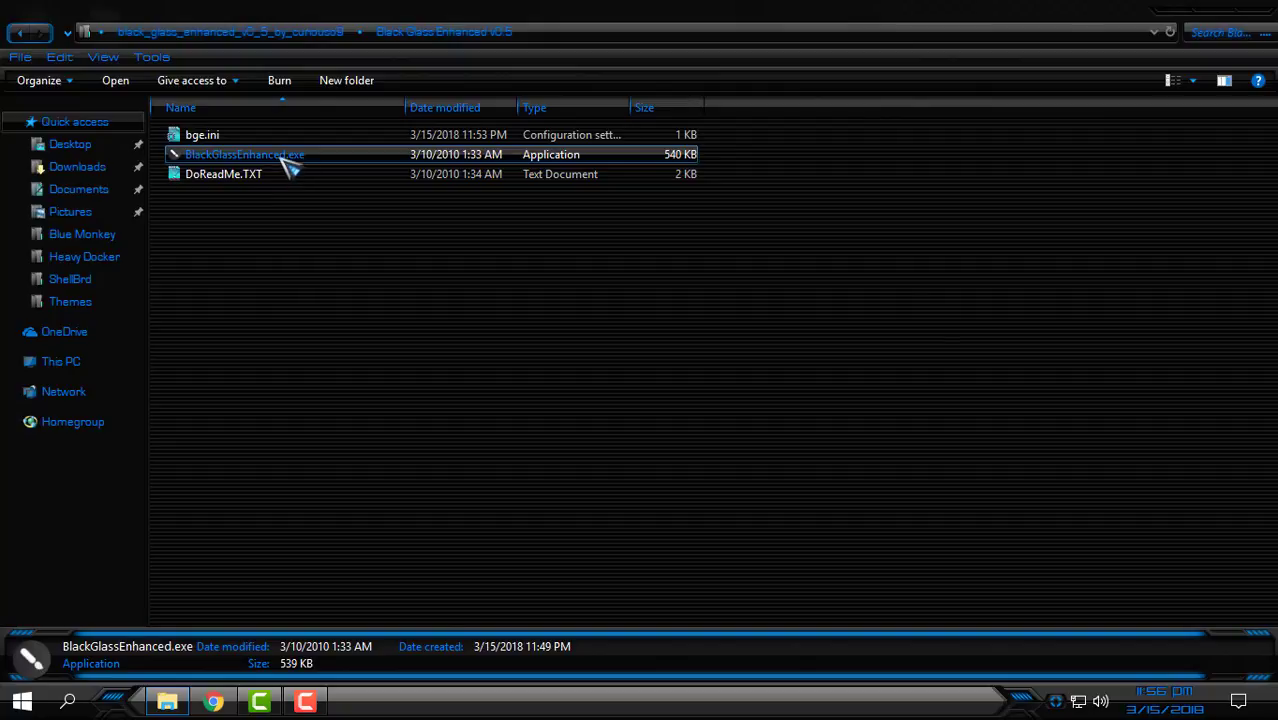
pyautogui.rightClick(282, 158)
pyautogui.press('Escape')
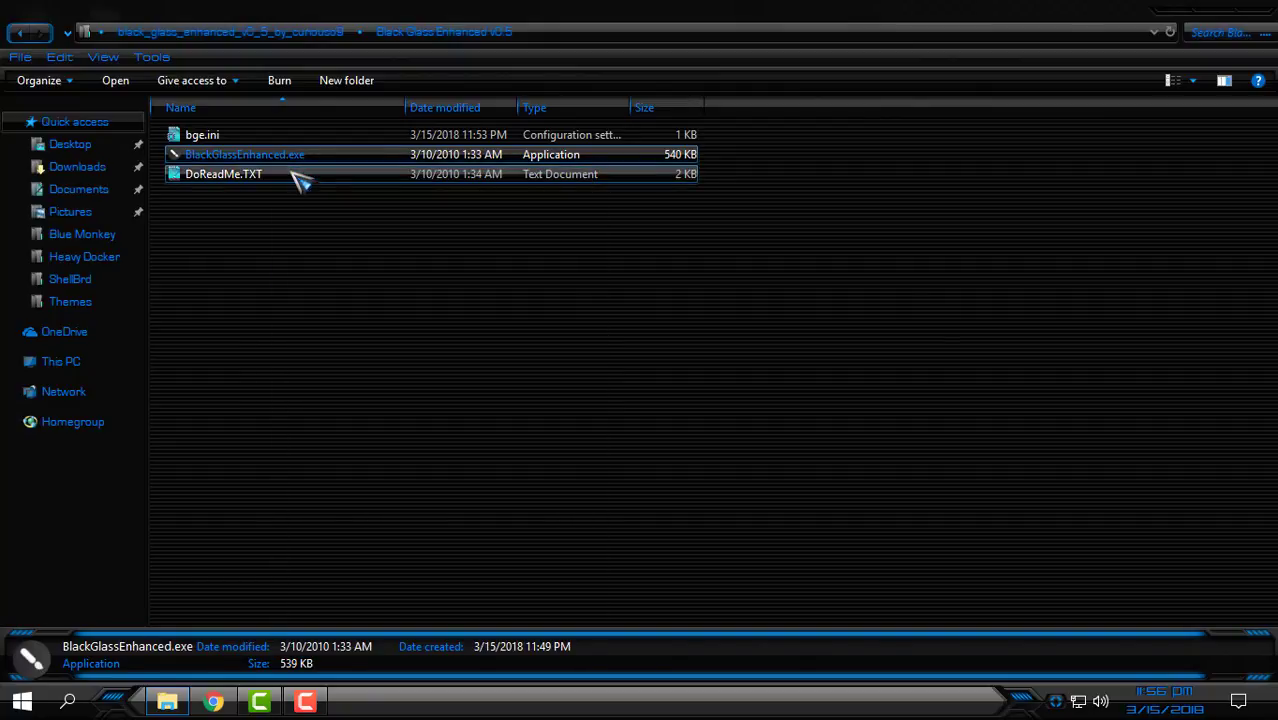
pyautogui.click(1266, 30)
pyautogui.click(1255, 10)
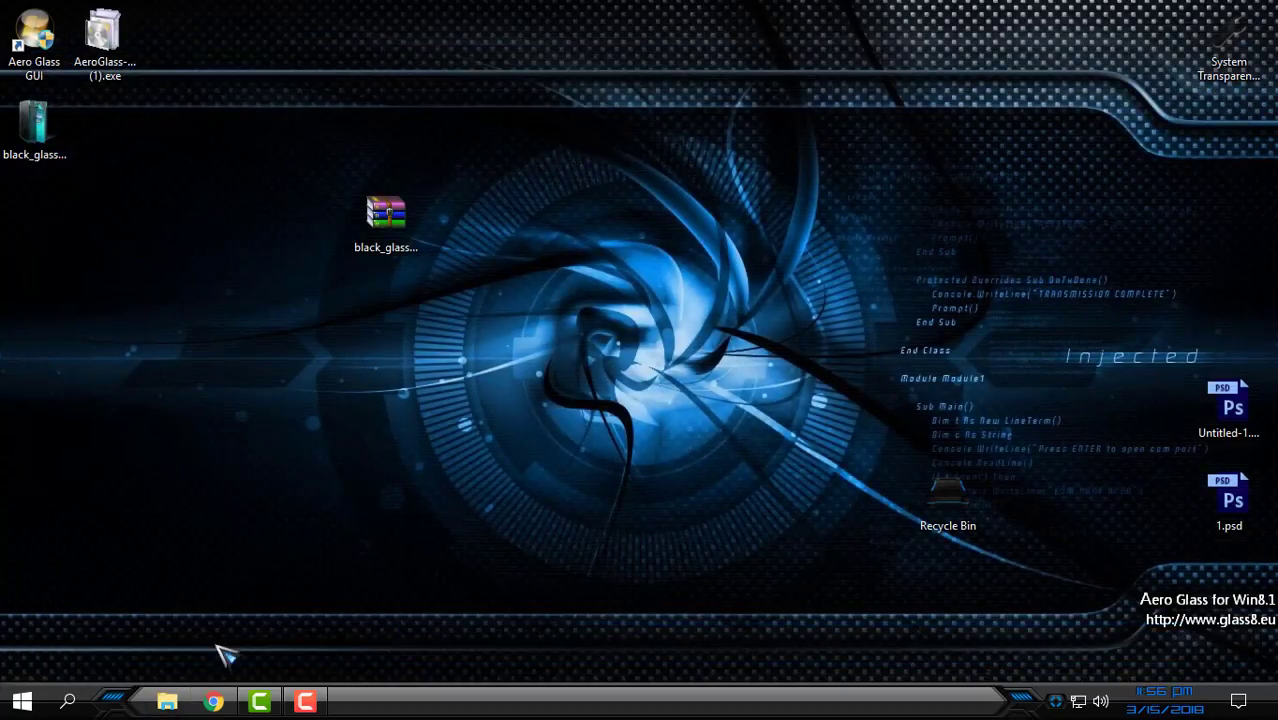
# Open This PC in File Explorer, restore it from maximized to check the blurred glass background, and close it
pyautogui.click(167, 703)
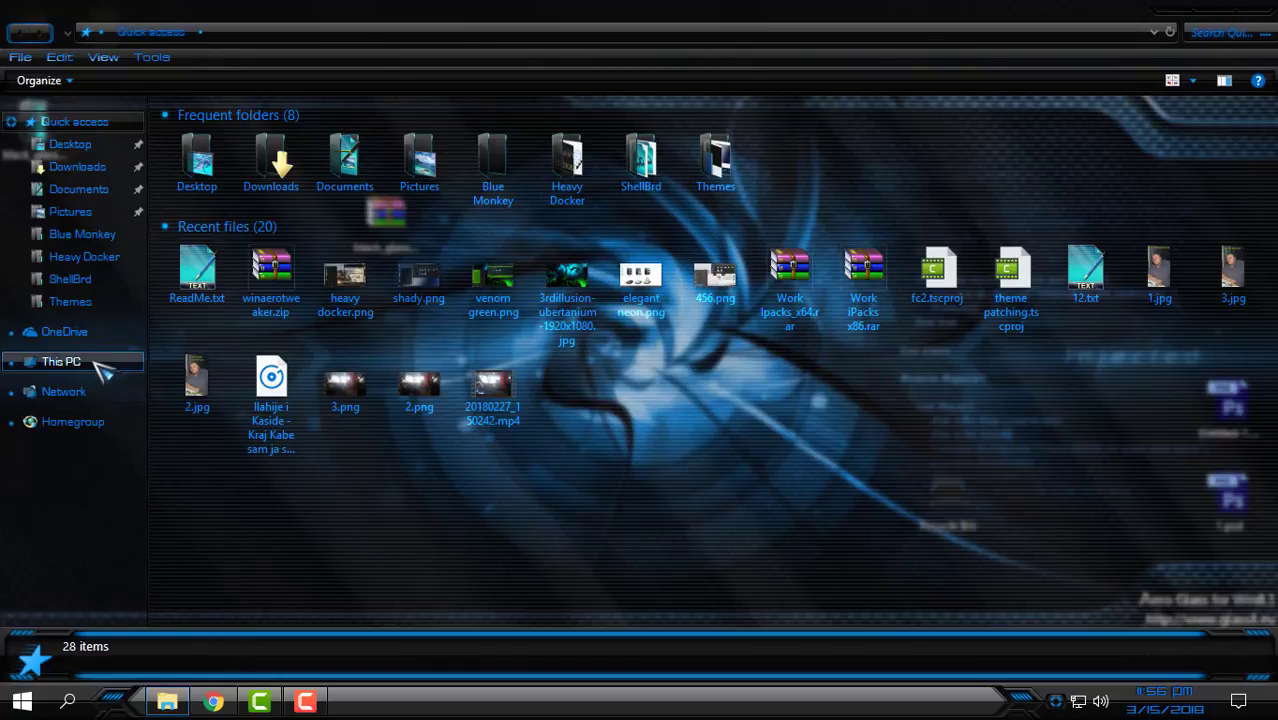
pyautogui.click(97, 363)
pyautogui.moveTo(476, 9); pyautogui.dragTo(566, 114)
pyautogui.click(940, 105)
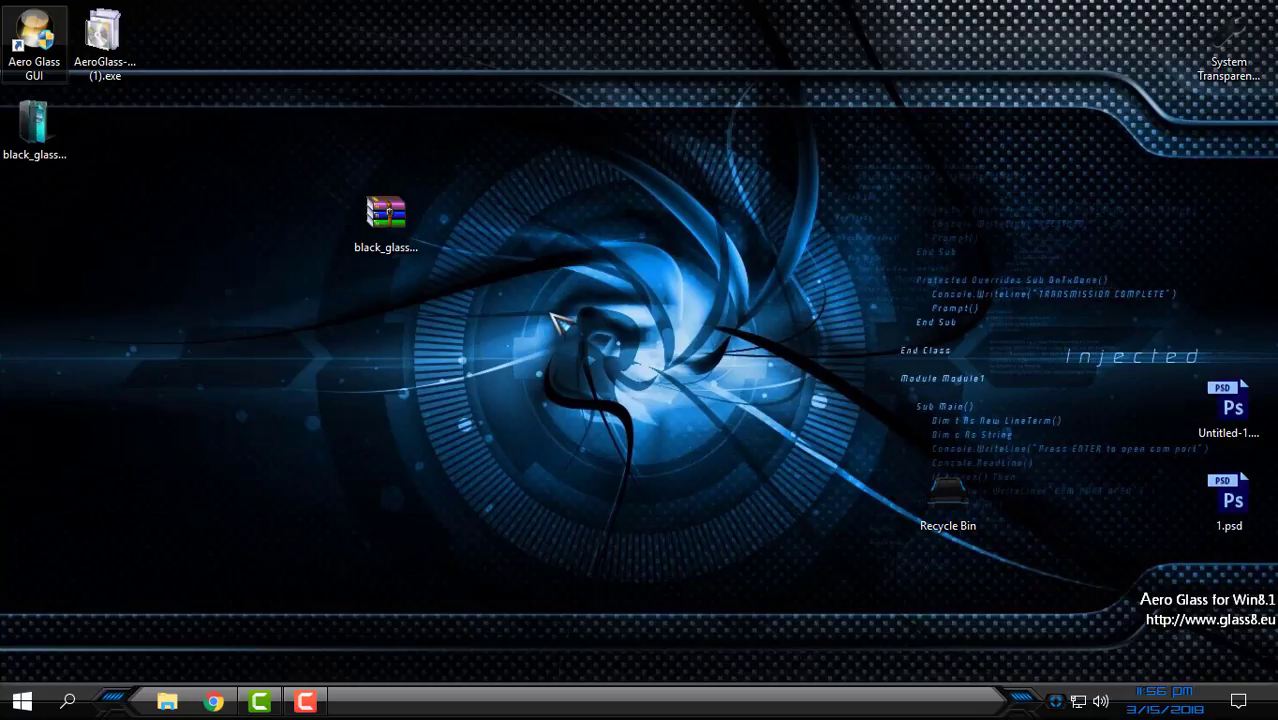
# Show This PC in a File Explorer window and open Aero Glass GUI with the Current user settings beside it
pyautogui.click(176, 702)
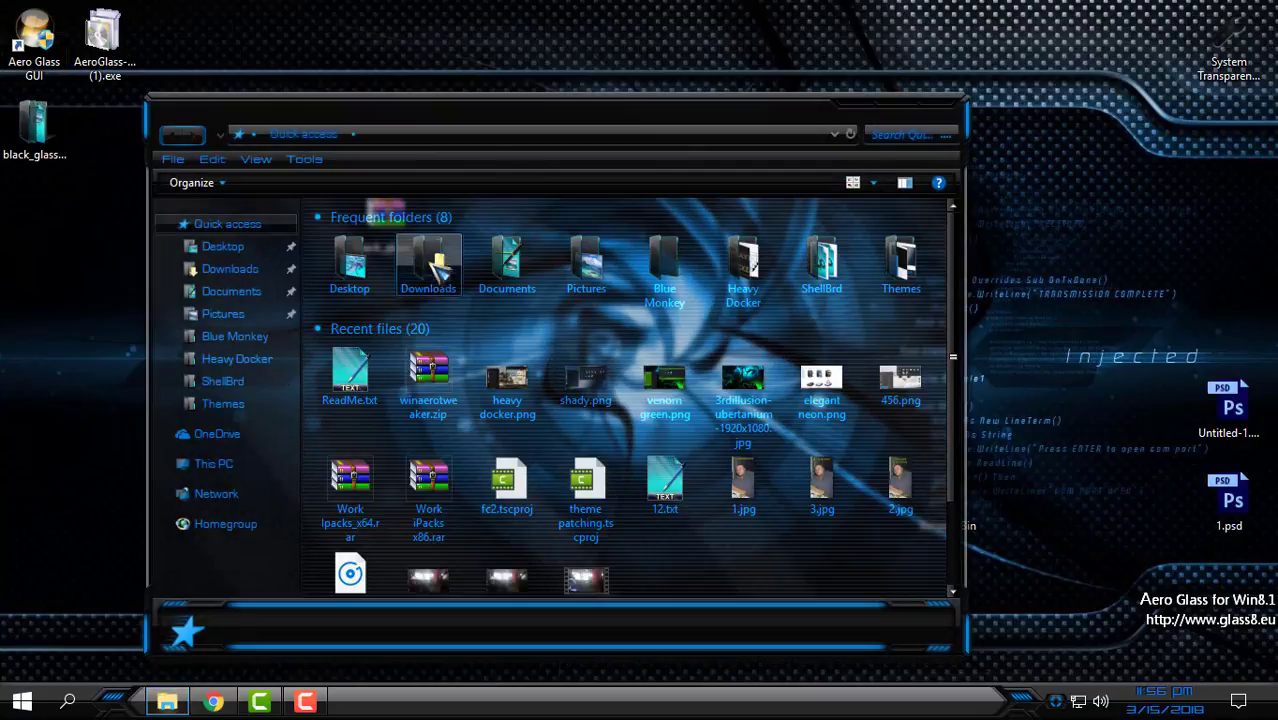
pyautogui.moveTo(595, 118); pyautogui.dragTo(860, 72)
pyautogui.click(476, 420)
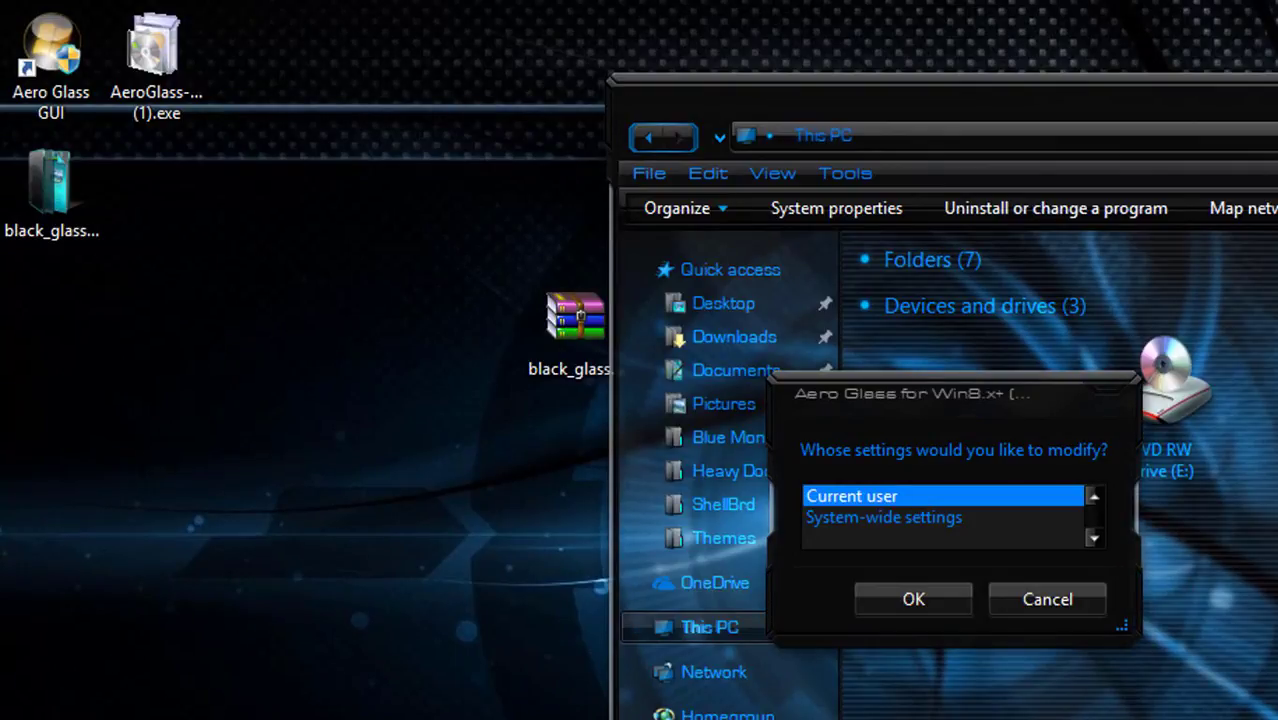
pyautogui.click(940, 603)
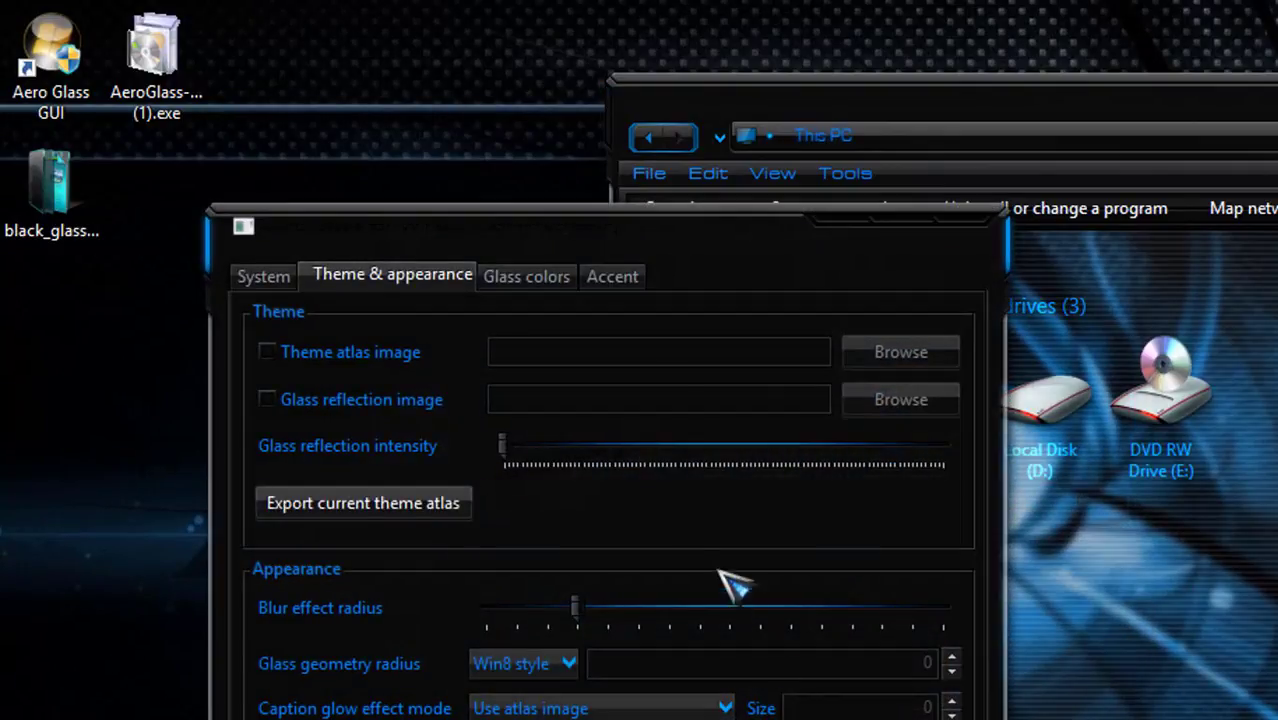
pyautogui.moveTo(1000, 139); pyautogui.dragTo(1073, 162)
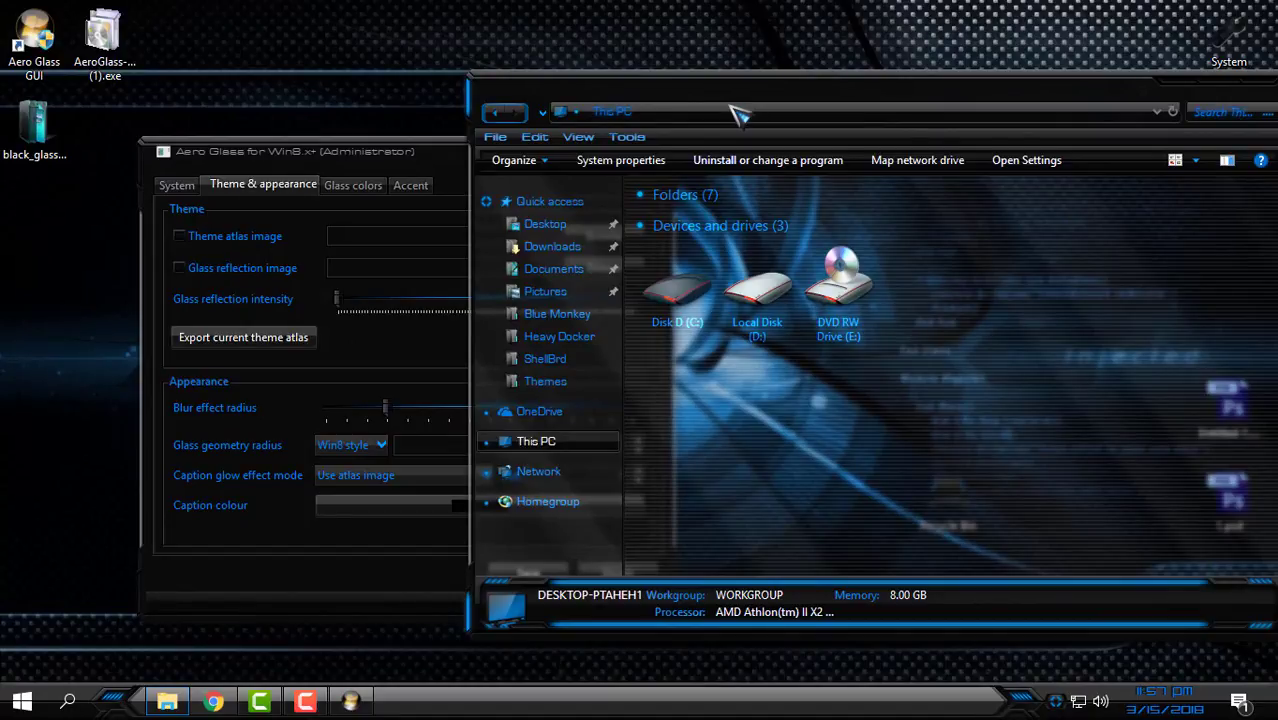
pyautogui.moveTo(438, 162); pyautogui.dragTo(386, 127)
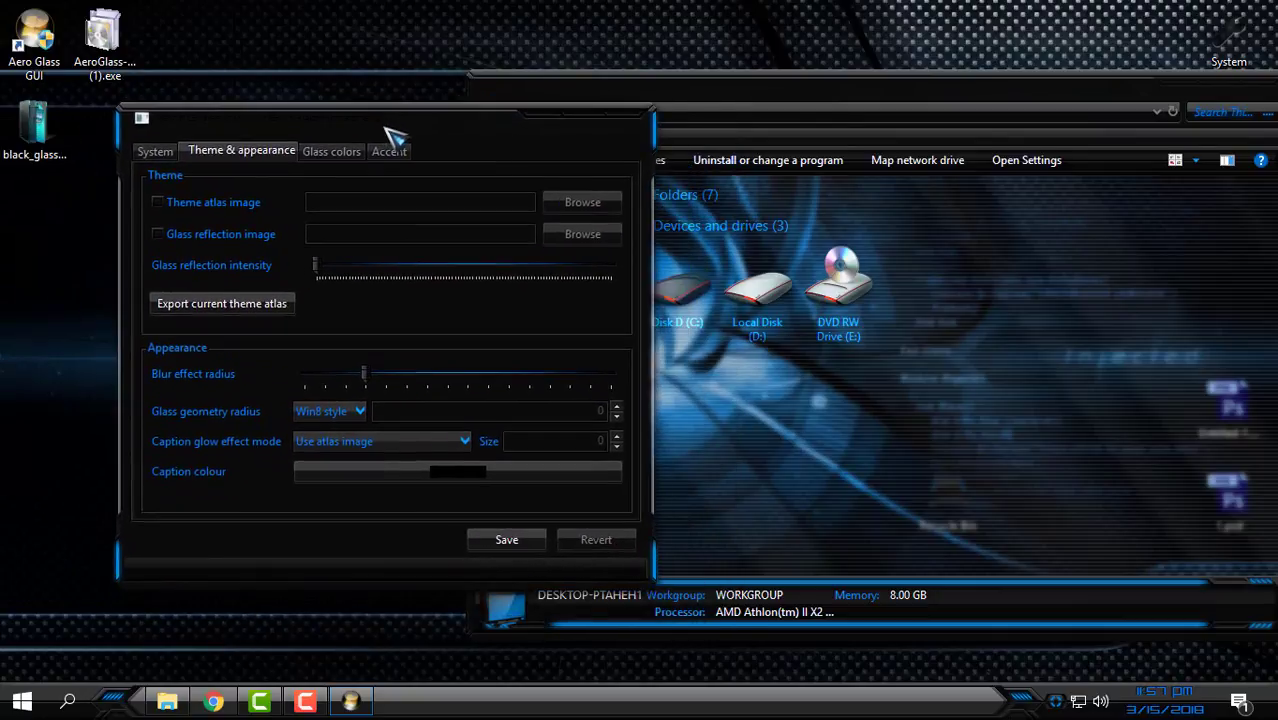
# Save the settings from the System page of Aero Glass GUI, return to Theme & appearance, and close the program
pyautogui.click(160, 151)
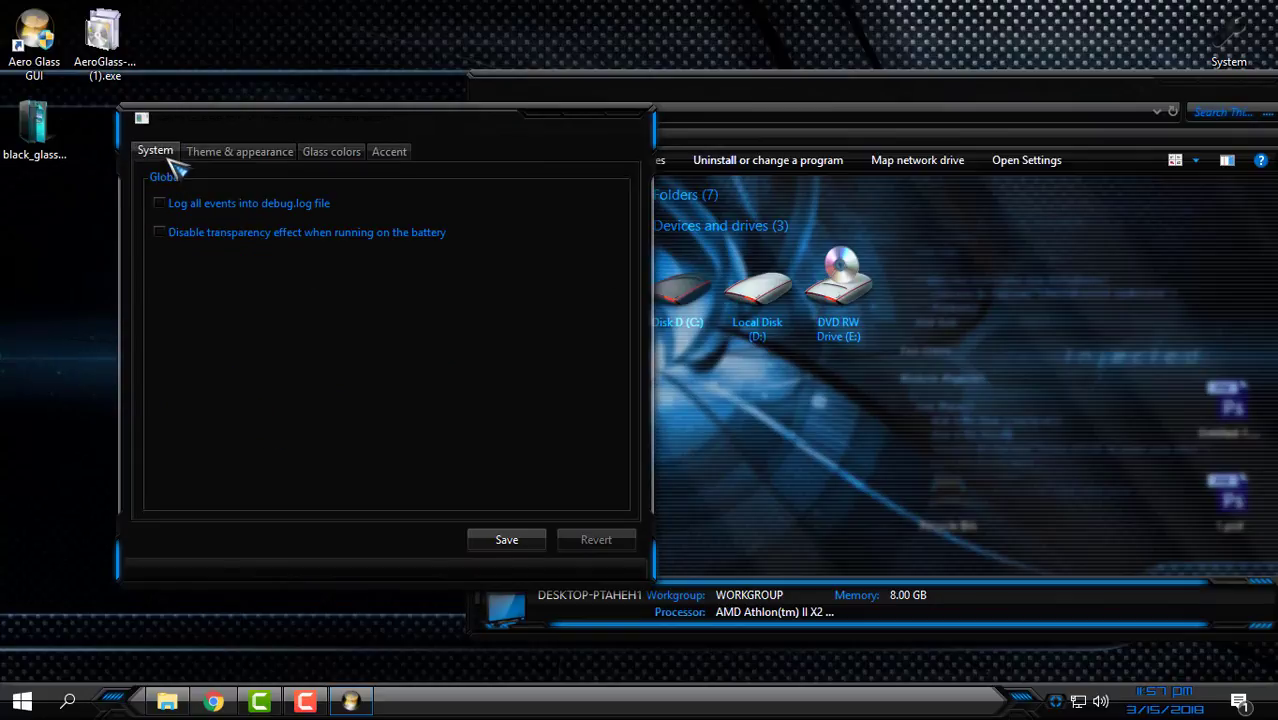
pyautogui.click(515, 540)
pyautogui.click(236, 155)
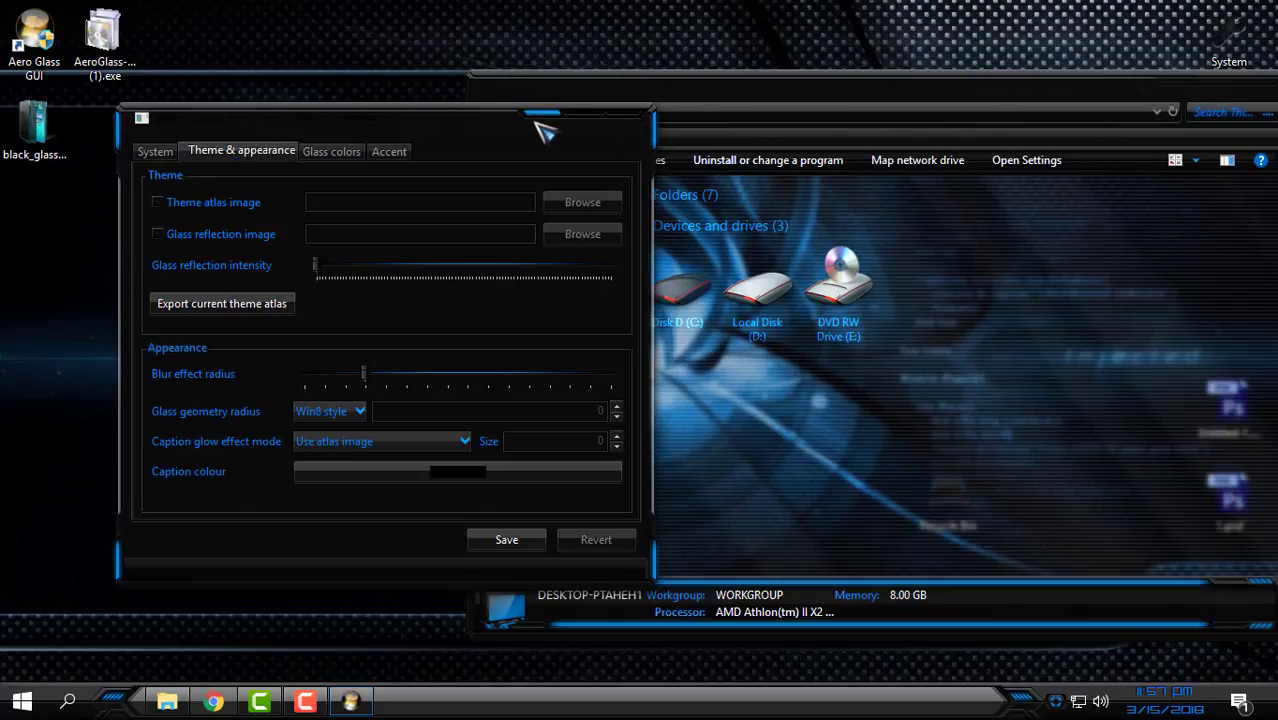
pyautogui.click(627, 123)
# Move the This PC window across the desktop, close it, and refresh the desktop
pyautogui.moveTo(665, 94); pyautogui.dragTo(329, 76)
pyautogui.click(925, 68)
pyautogui.rightClick(682, 161)
pyautogui.click(724, 234)
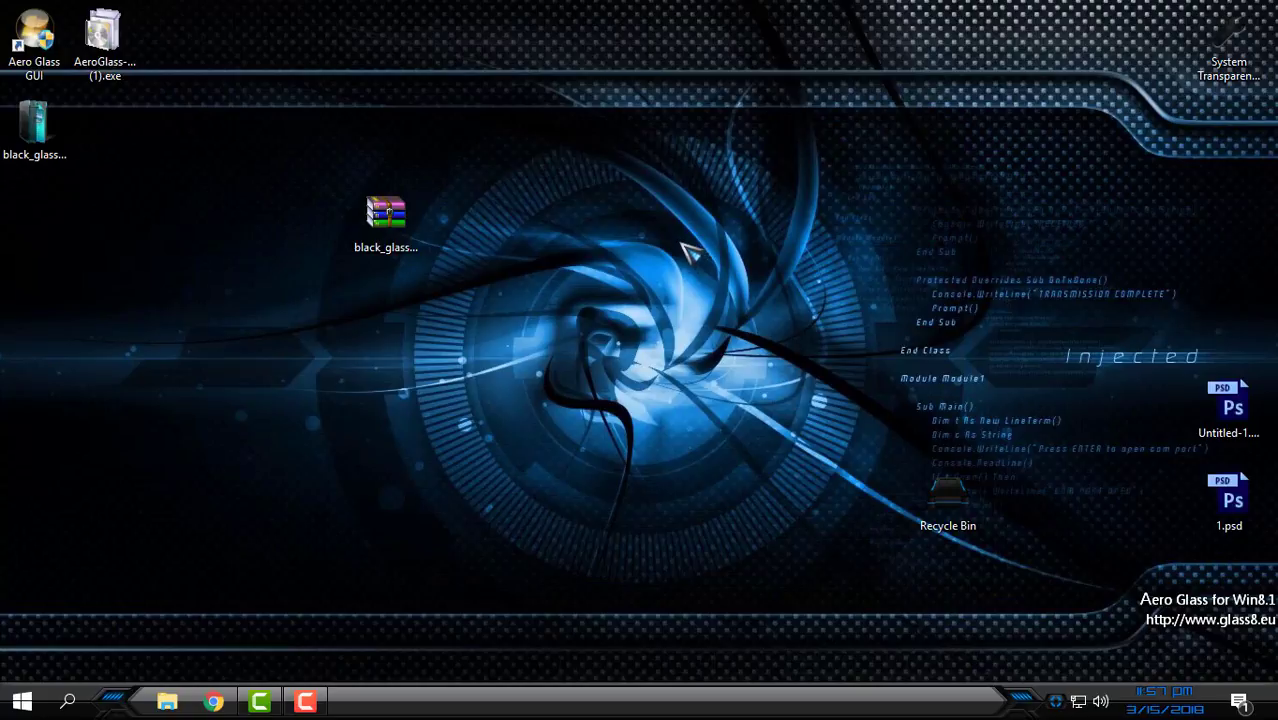